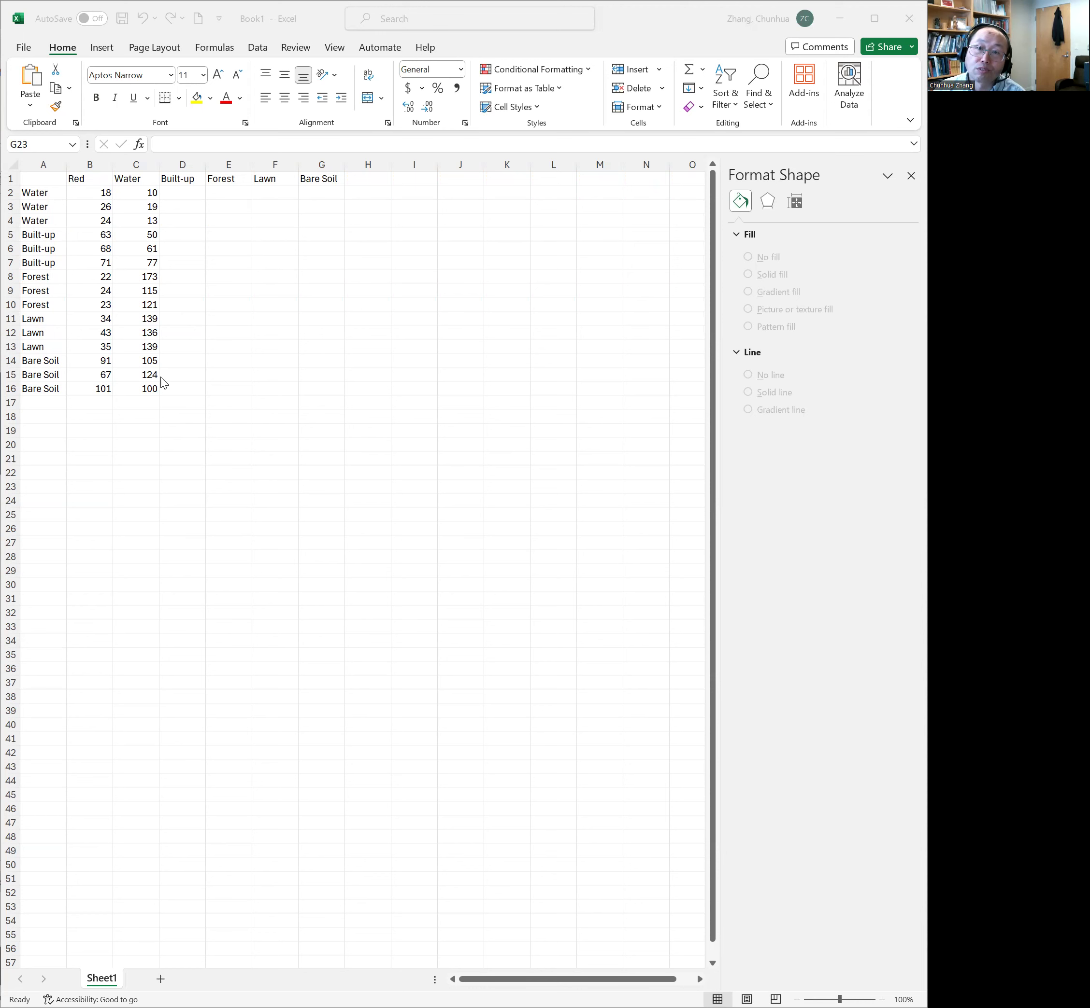
{"action": "left_click", "coordinate": [147, 194]}
{"action": "left_click_drag", "start_coordinate": [147, 194], "coordinate": [150, 387]}
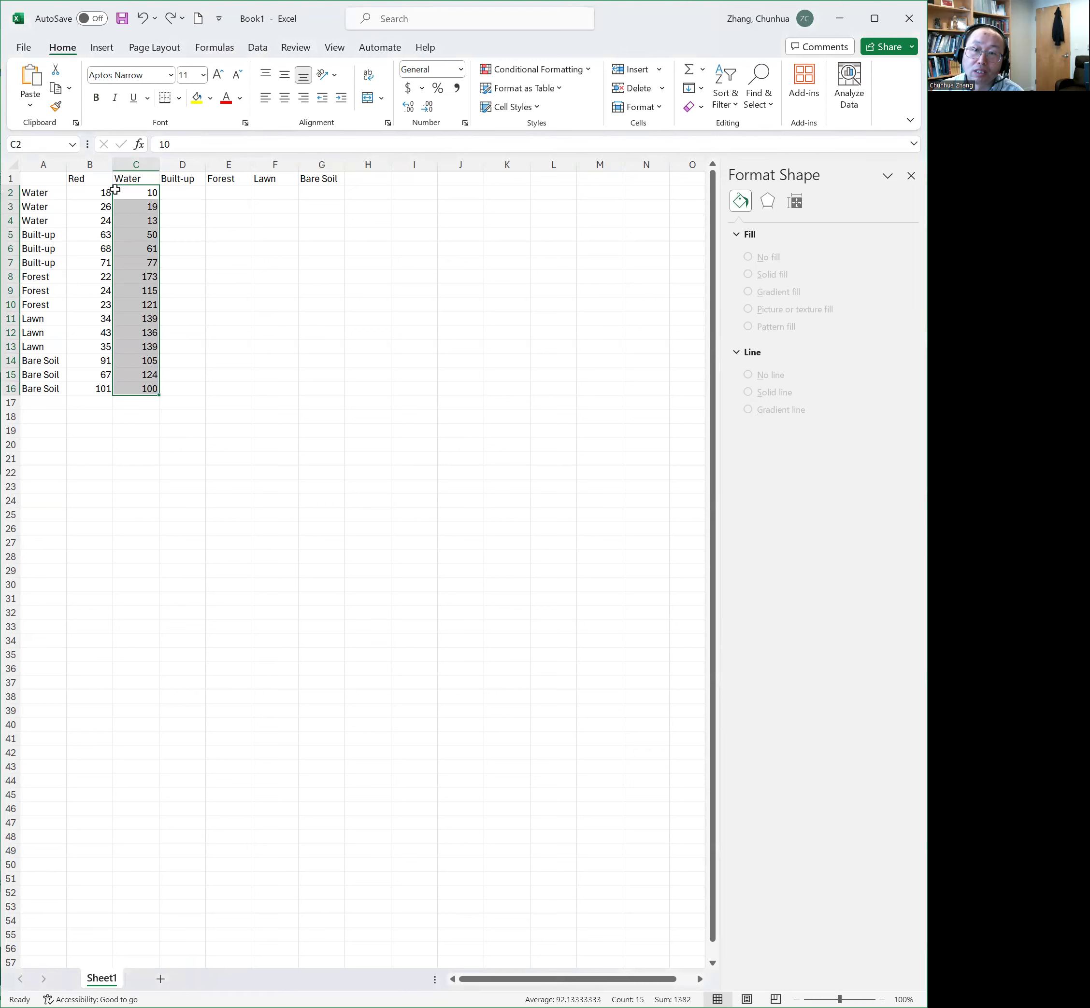
{"action": "left_click", "coordinate": [132, 178]}
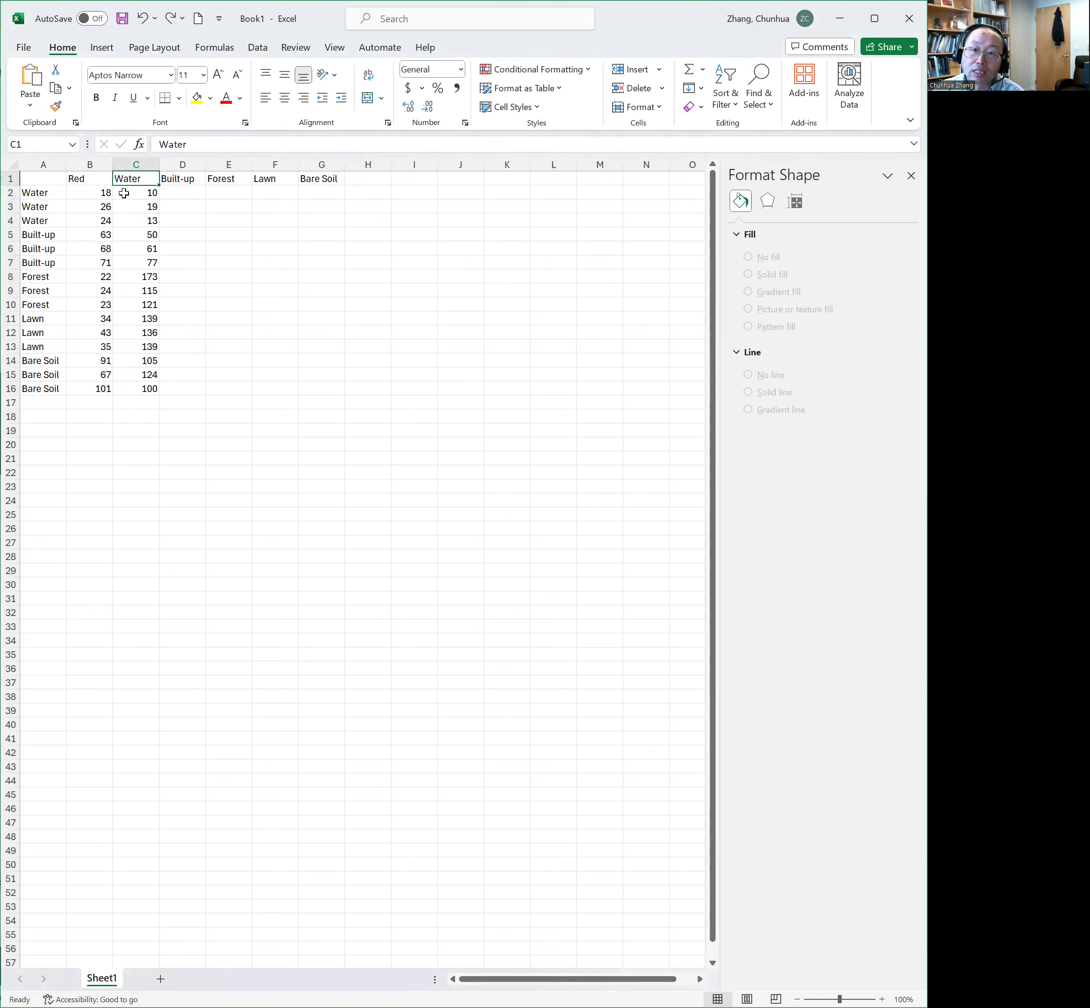
{"action": "left_click_drag", "start_coordinate": [94, 177], "coordinate": [103, 390]}
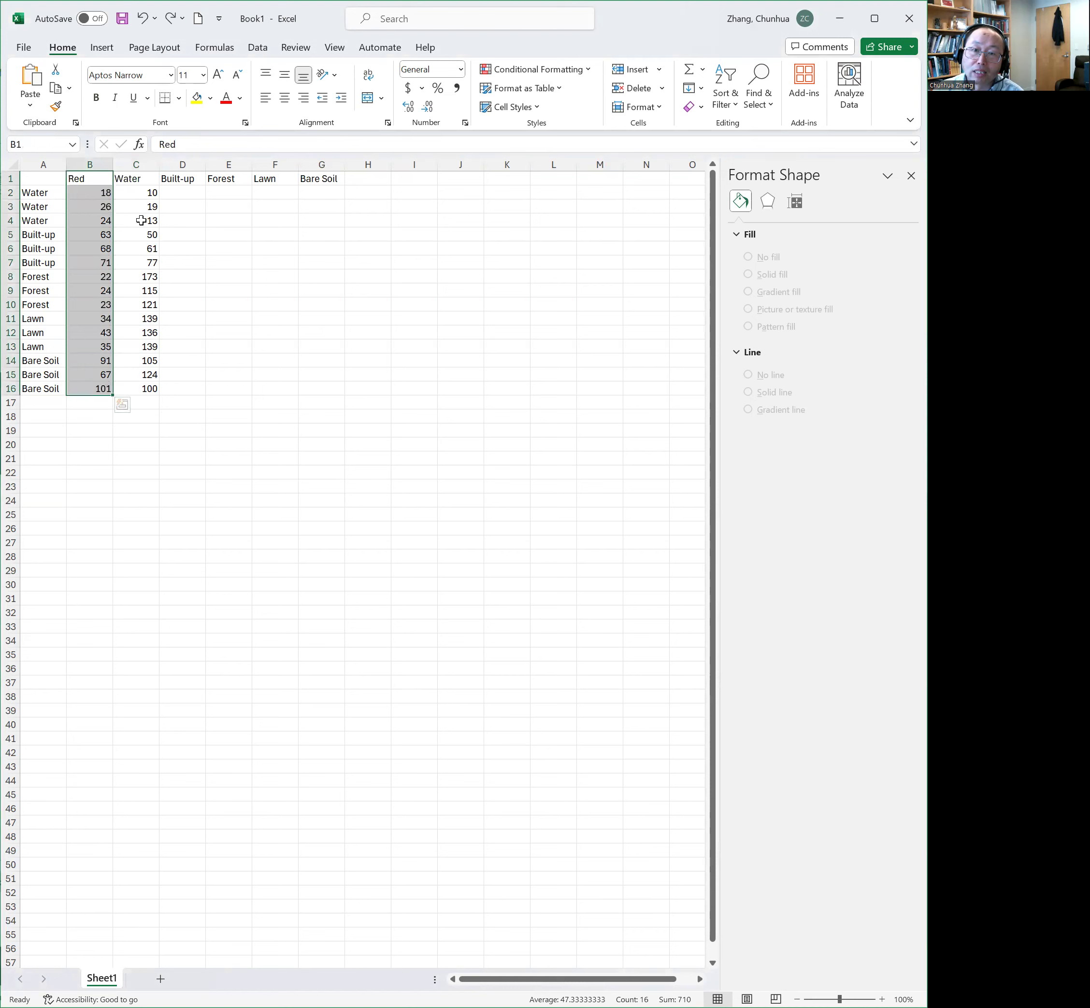
{"action": "left_click_drag", "start_coordinate": [144, 192], "coordinate": [148, 385]}
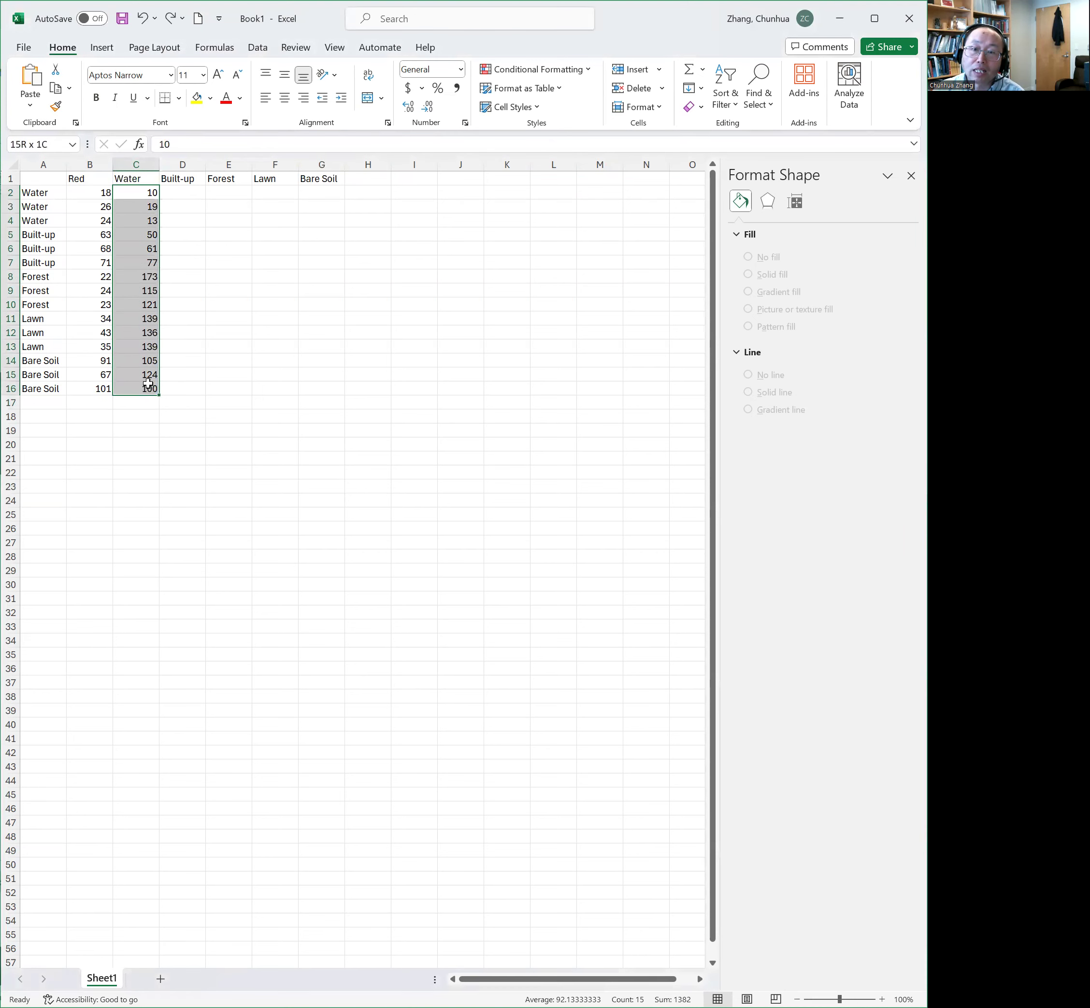
{"action": "left_click", "coordinate": [194, 252]}
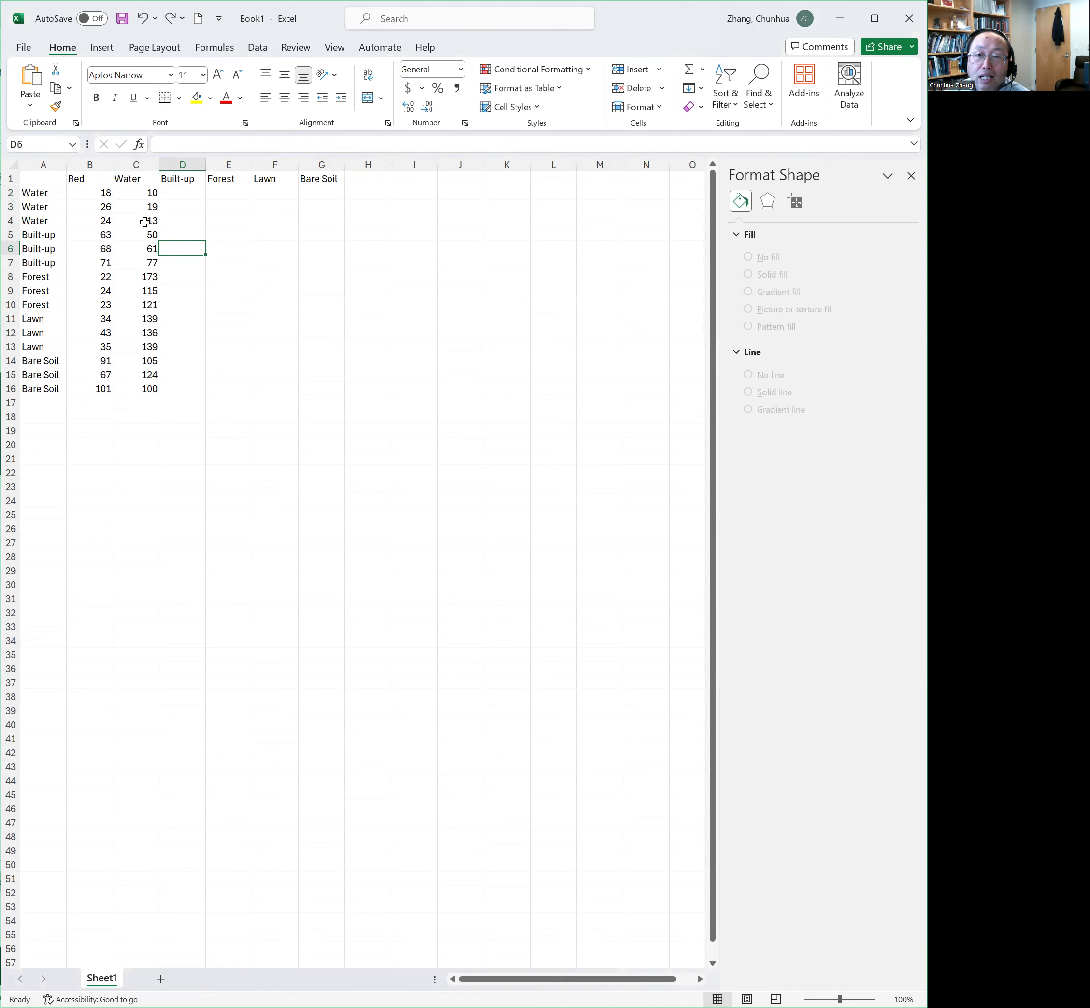
- Move the Built-up, Forest, Lawn and Bare Soil values from C5:C16 into their matching columns D, E, F and G, keeping each in its row
{"action": "left_click_drag", "start_coordinate": [148, 192], "coordinate": [148, 221]}
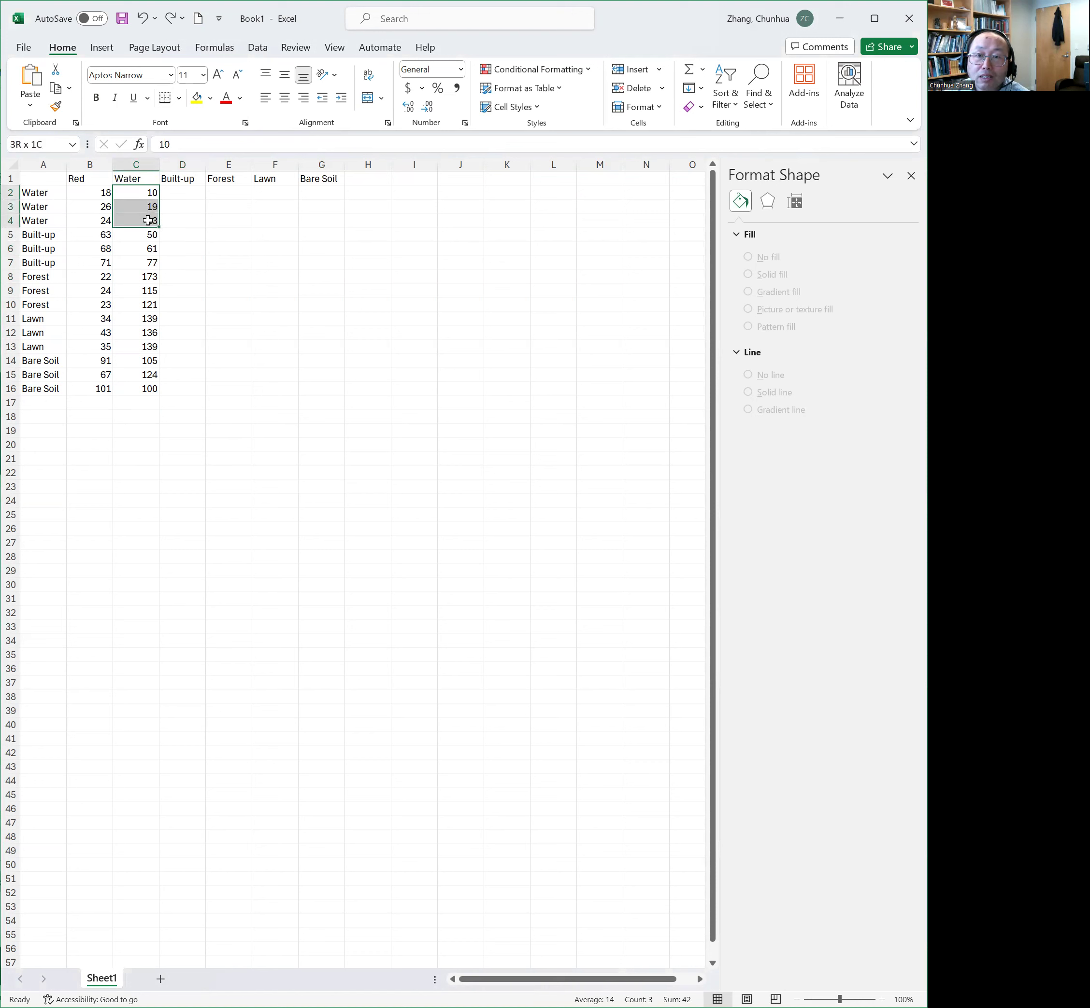
{"action": "left_click_drag", "start_coordinate": [151, 236], "coordinate": [150, 265]}
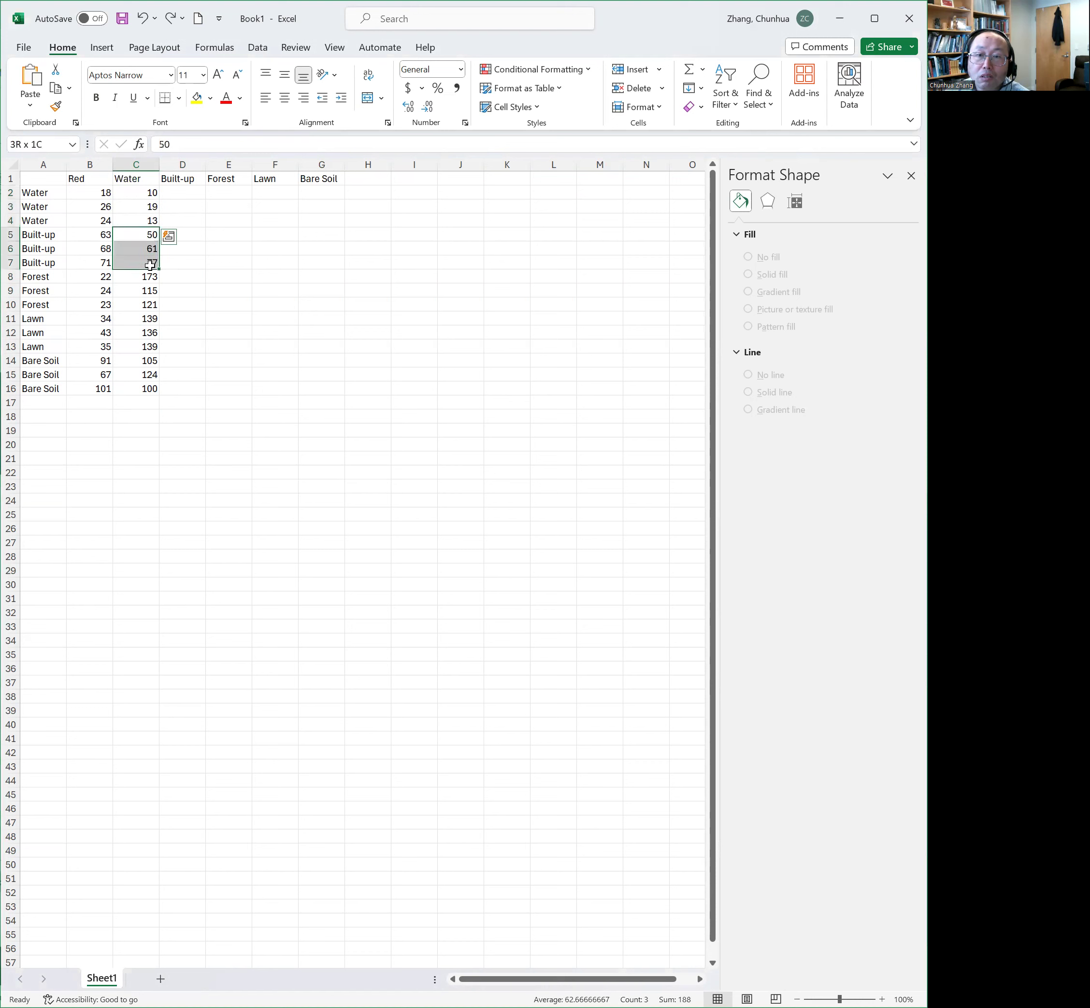
{"action": "left_click_drag", "start_coordinate": [159, 267], "coordinate": [226, 306]}
{"action": "left_click_drag", "start_coordinate": [146, 319], "coordinate": [267, 348]}
{"action": "left_click_drag", "start_coordinate": [148, 362], "coordinate": [154, 395]}
{"action": "left_click_drag", "start_coordinate": [307, 386], "coordinate": [309, 385]}
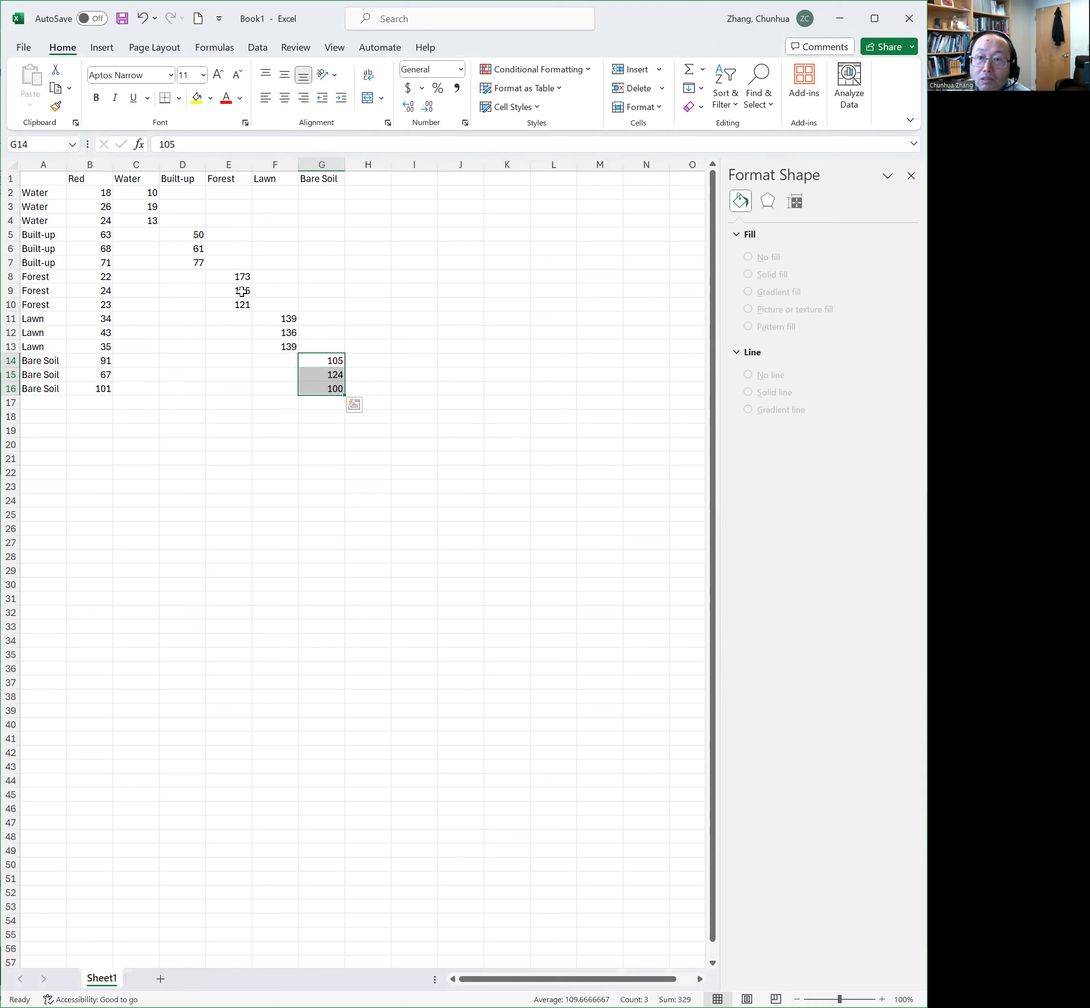
{"action": "left_click", "coordinate": [378, 390]}
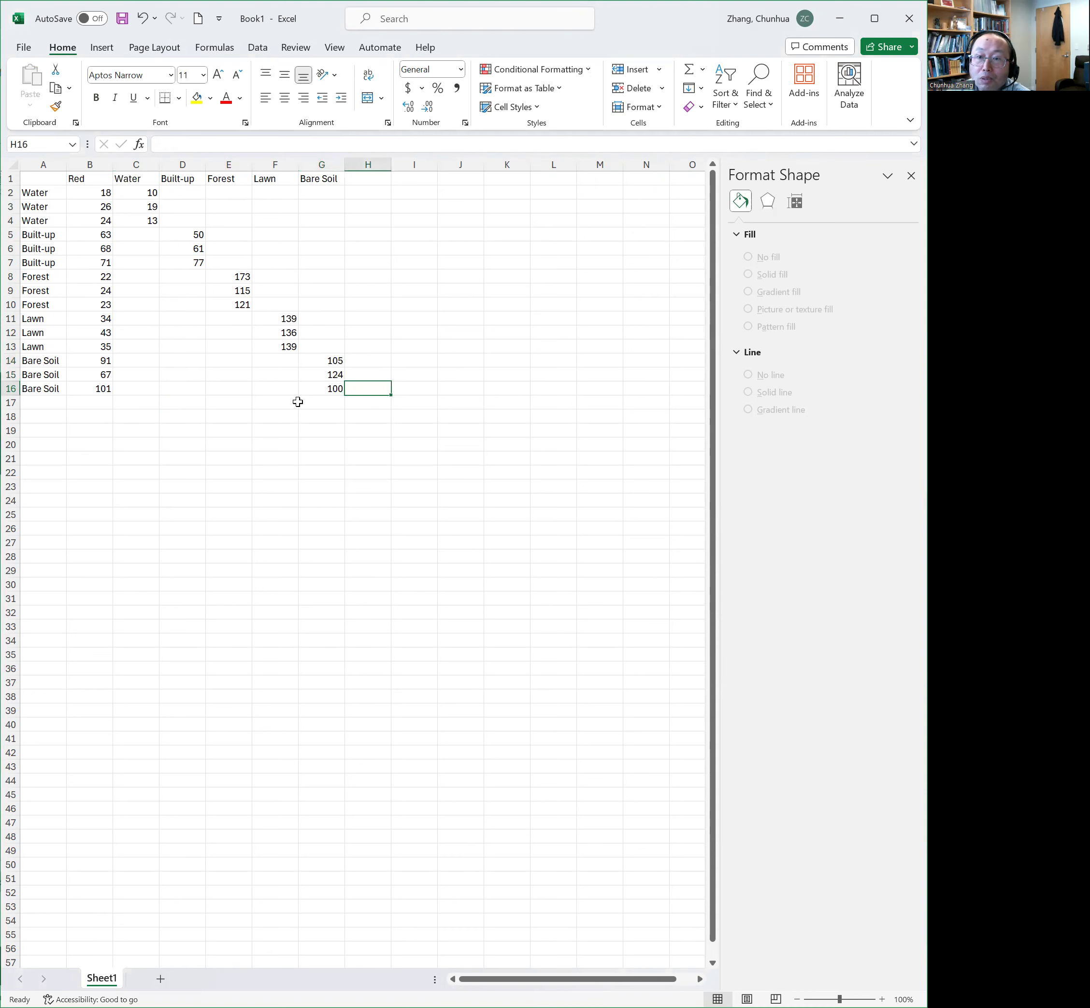
- Insert a markers-only scatter chart from the data range B2:G16
{"action": "left_click_drag", "start_coordinate": [90, 195], "coordinate": [319, 394]}
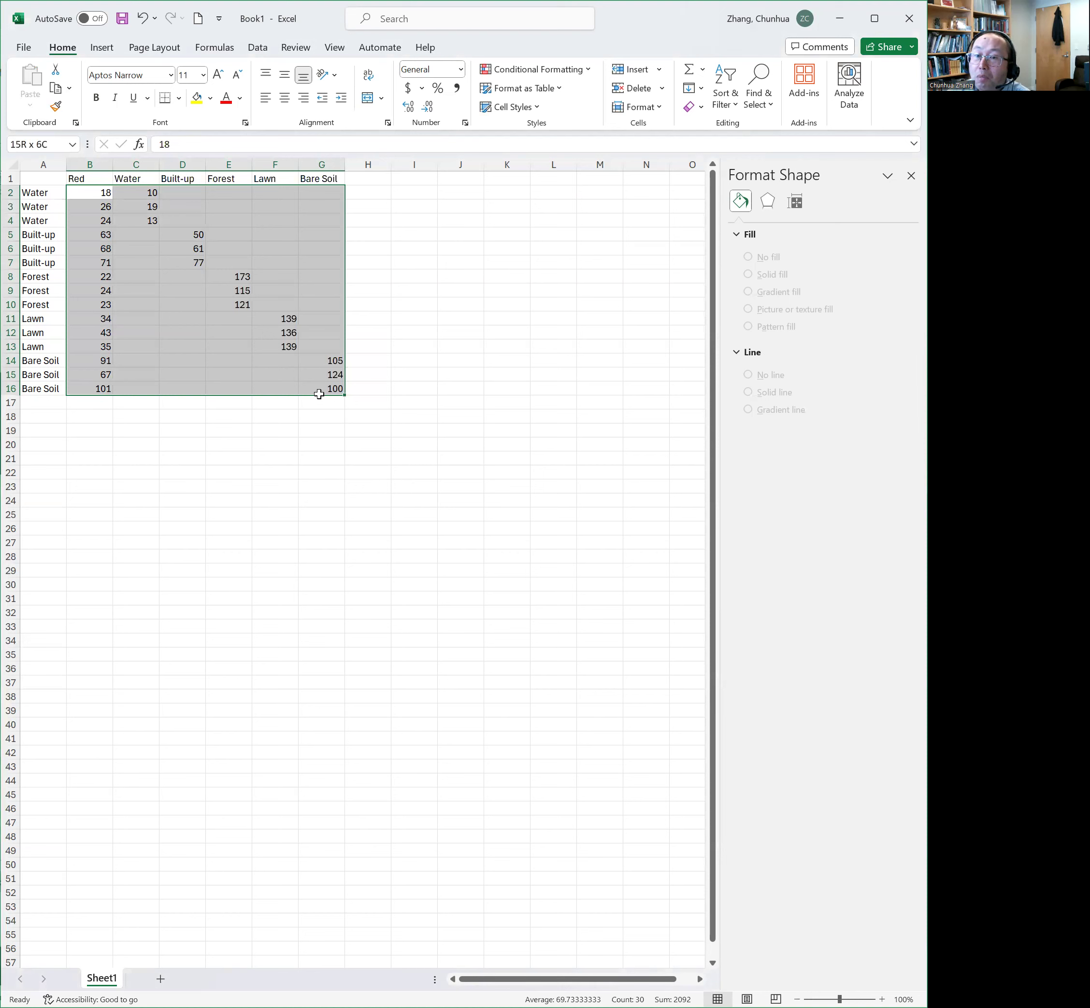
{"action": "left_click_drag", "start_coordinate": [318, 395], "coordinate": [320, 394]}
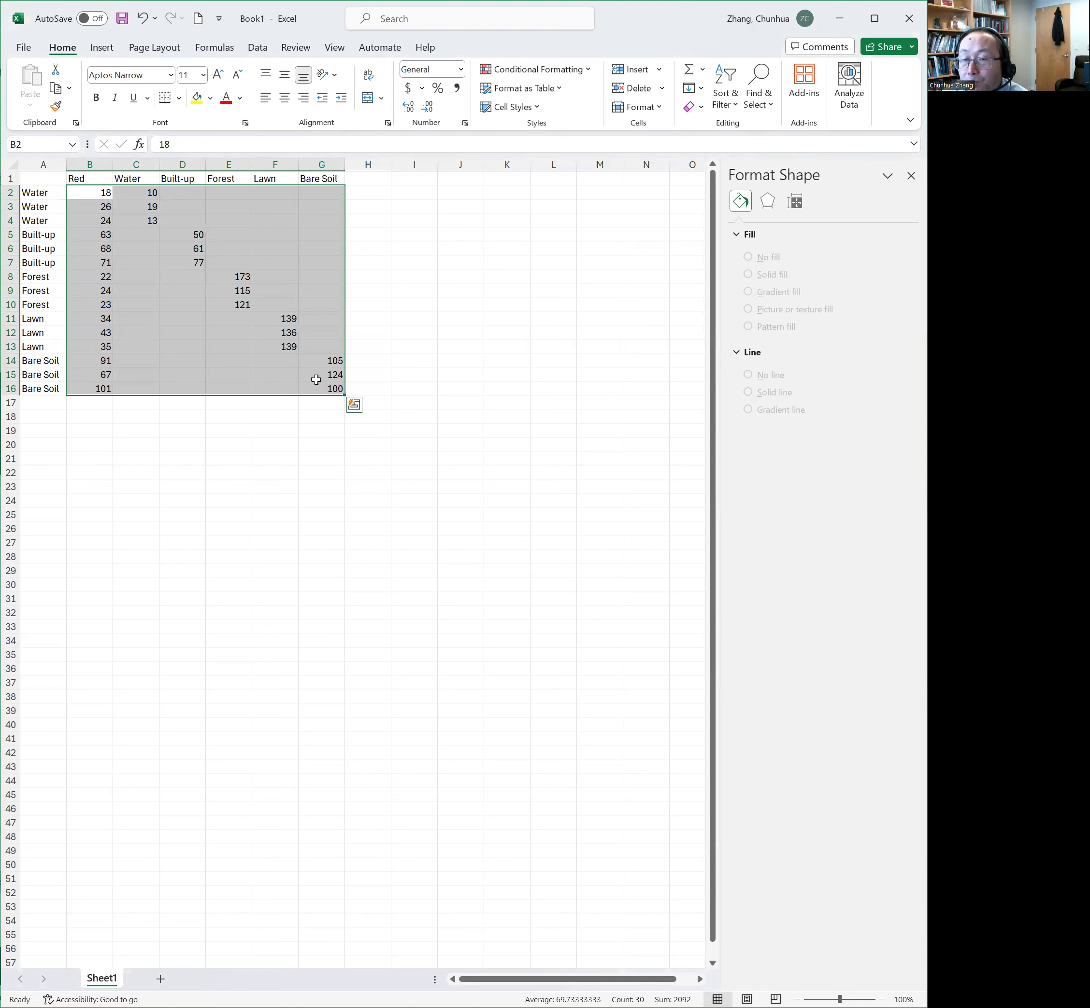
{"action": "right_click", "coordinate": [183, 277]}
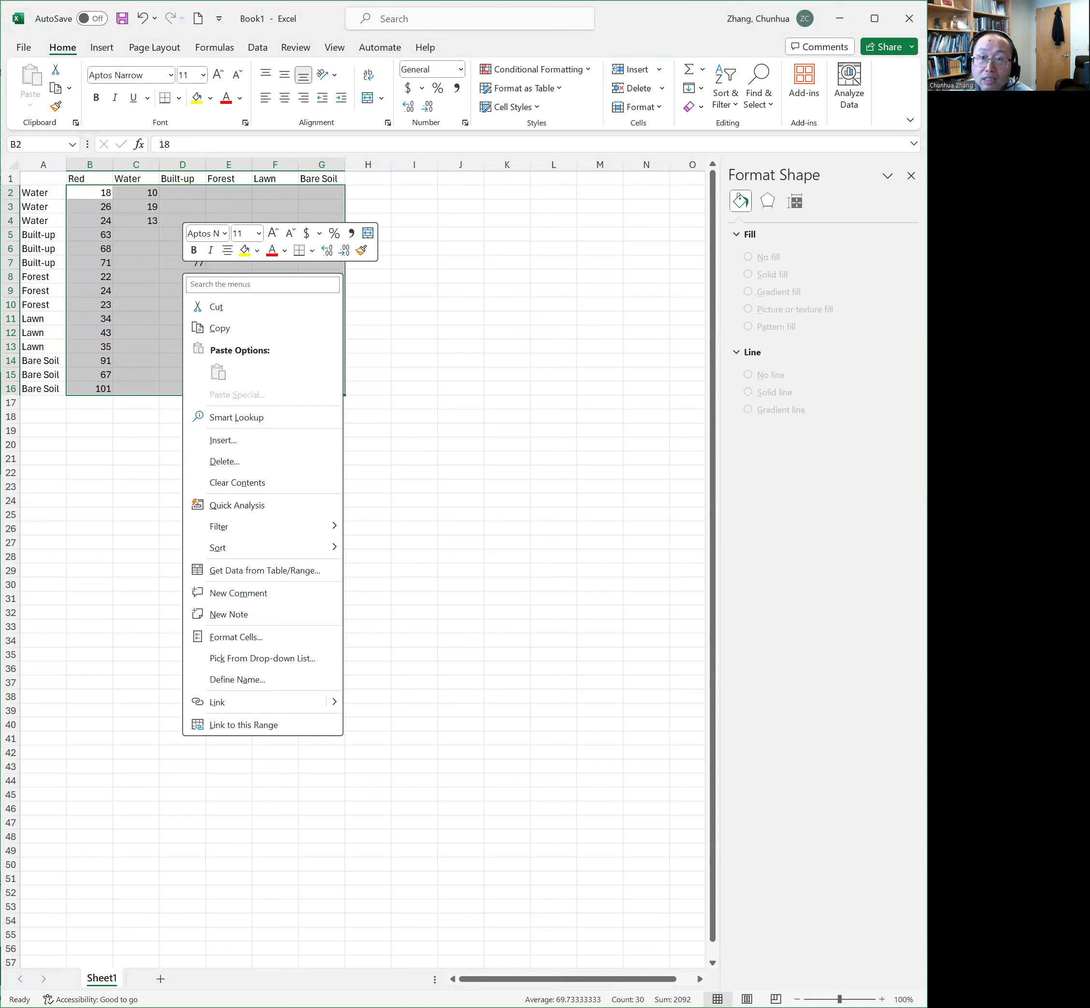
{"action": "key", "text": "Escape"}
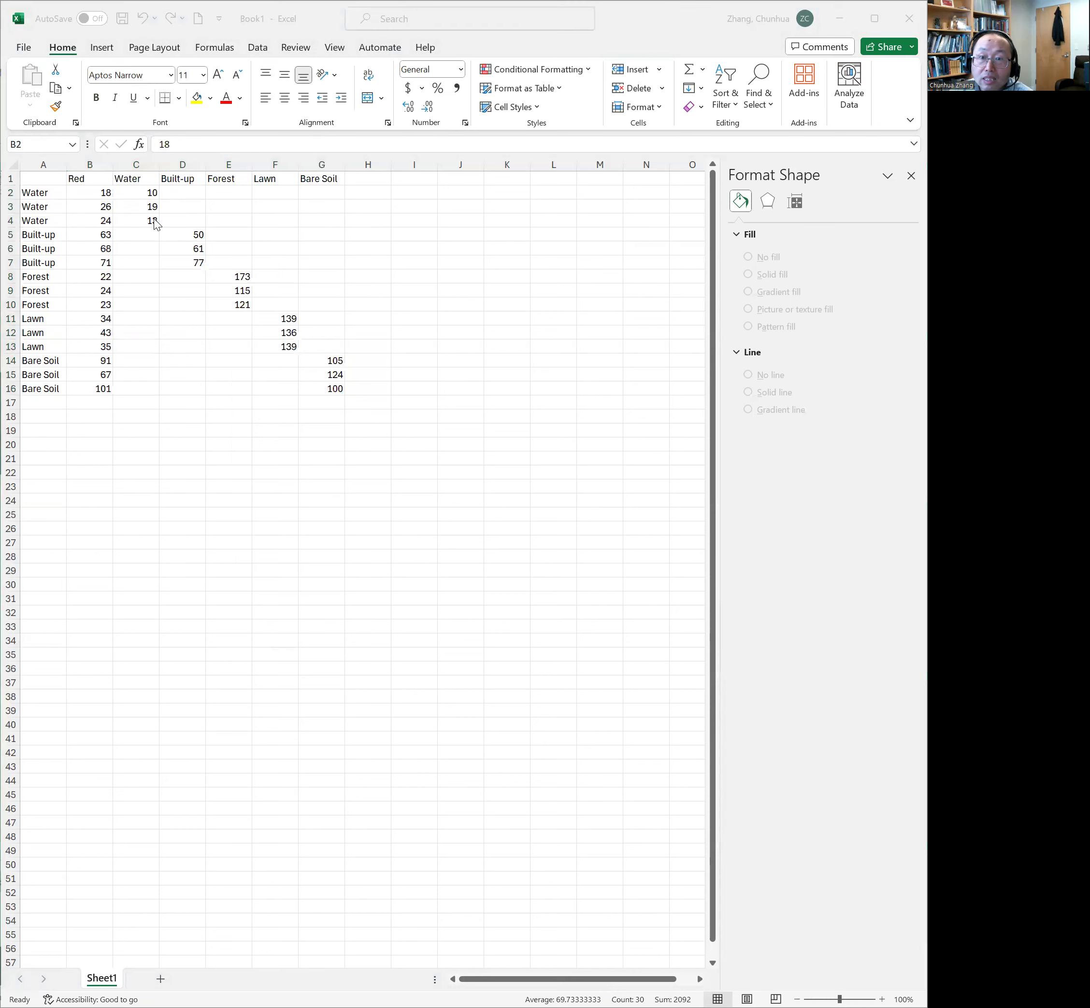
{"action": "left_click", "coordinate": [102, 48]}
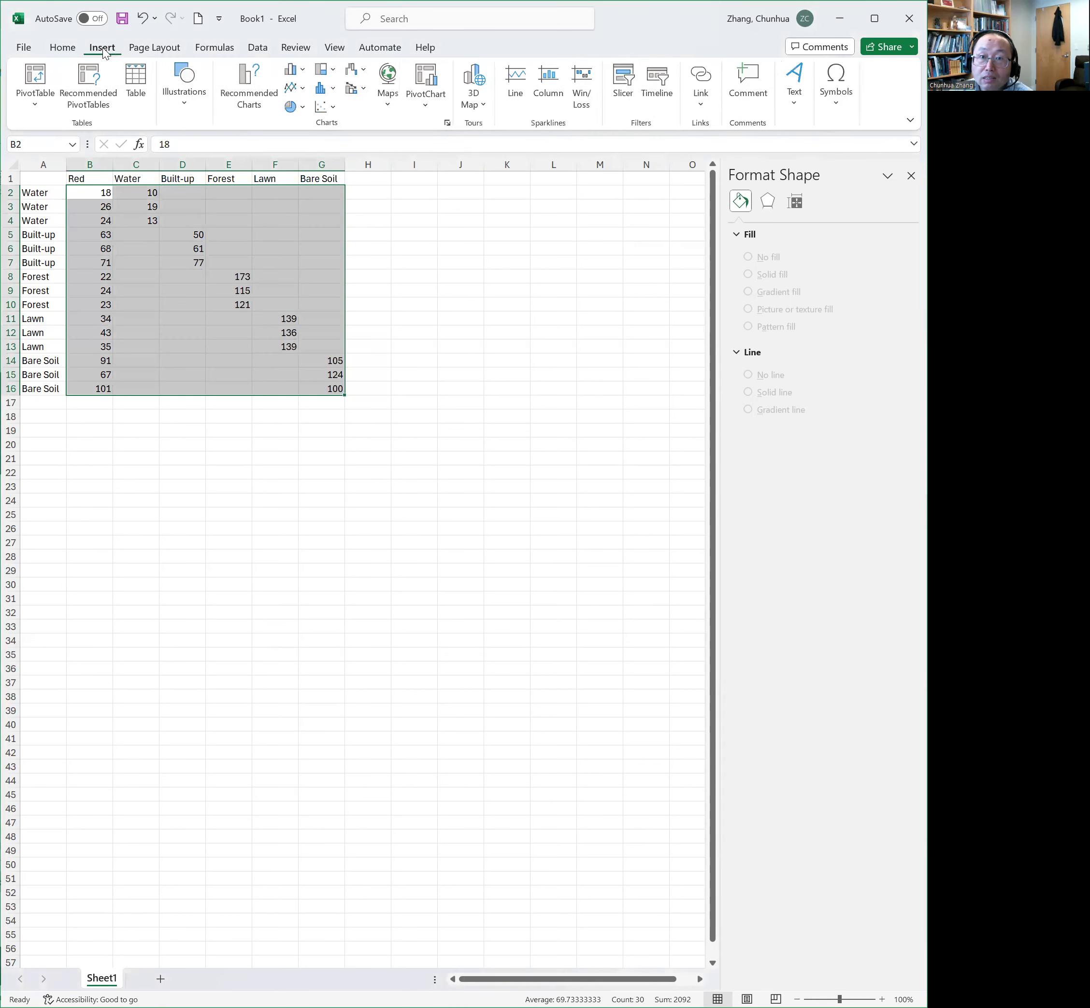
{"action": "left_click", "coordinate": [326, 110]}
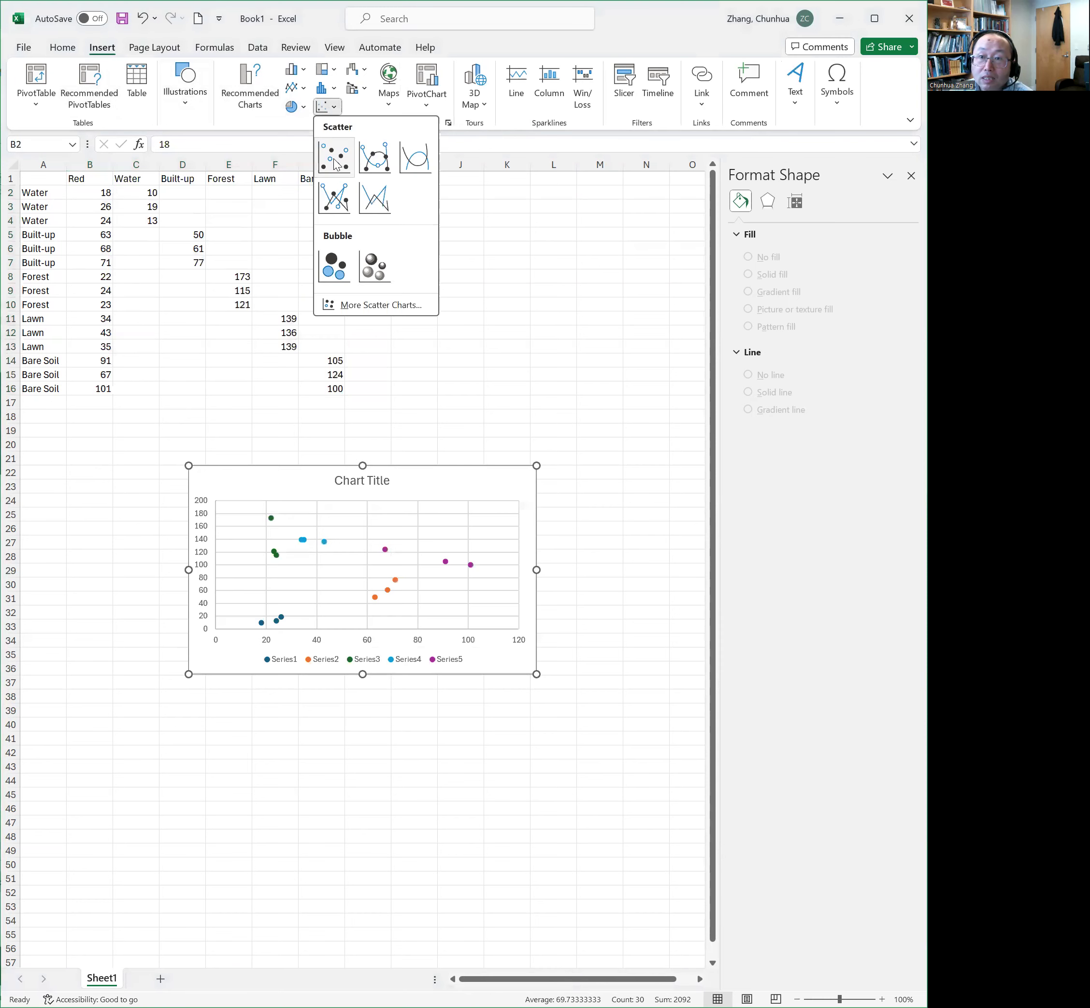
{"action": "left_click", "coordinate": [334, 155]}
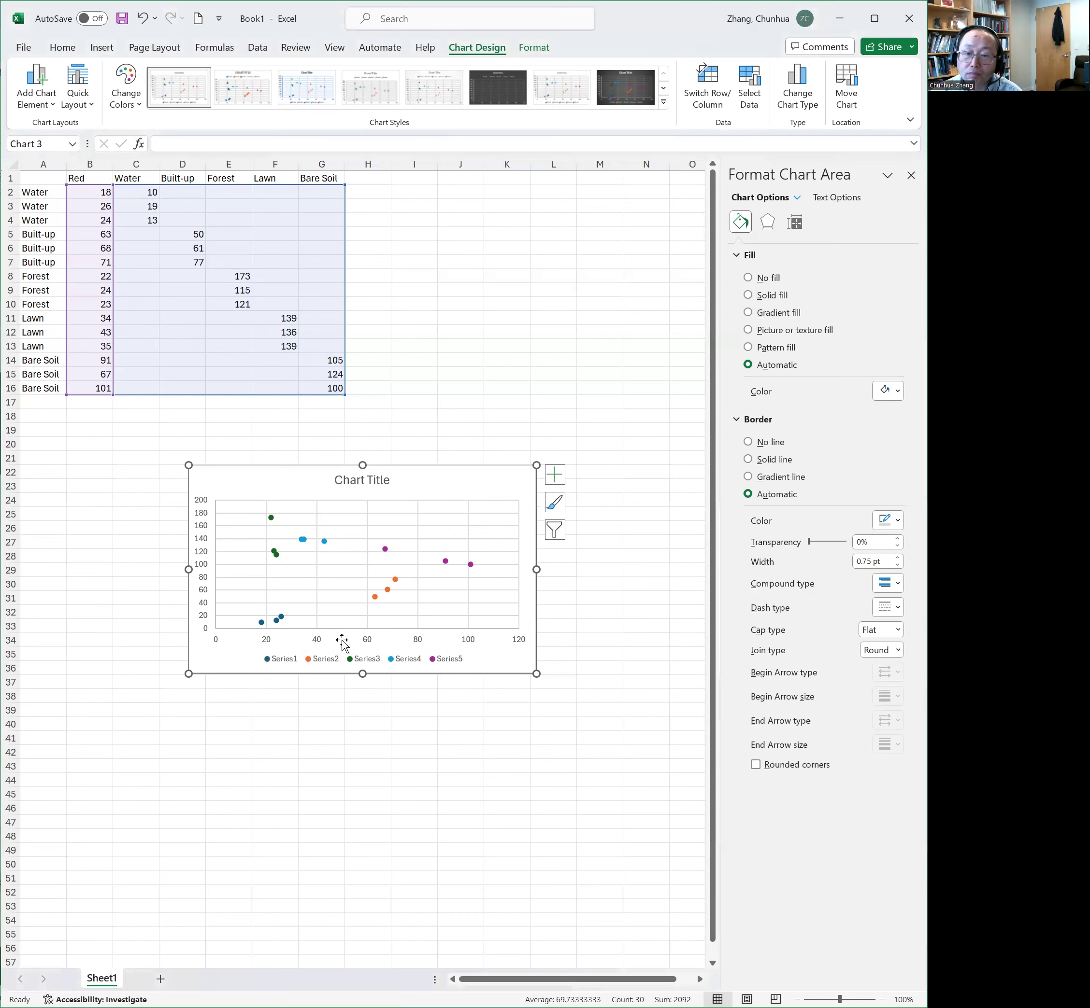
- Add a primary horizontal axis title to the scatter chart with the text "Red"
{"action": "left_click", "coordinate": [369, 639]}
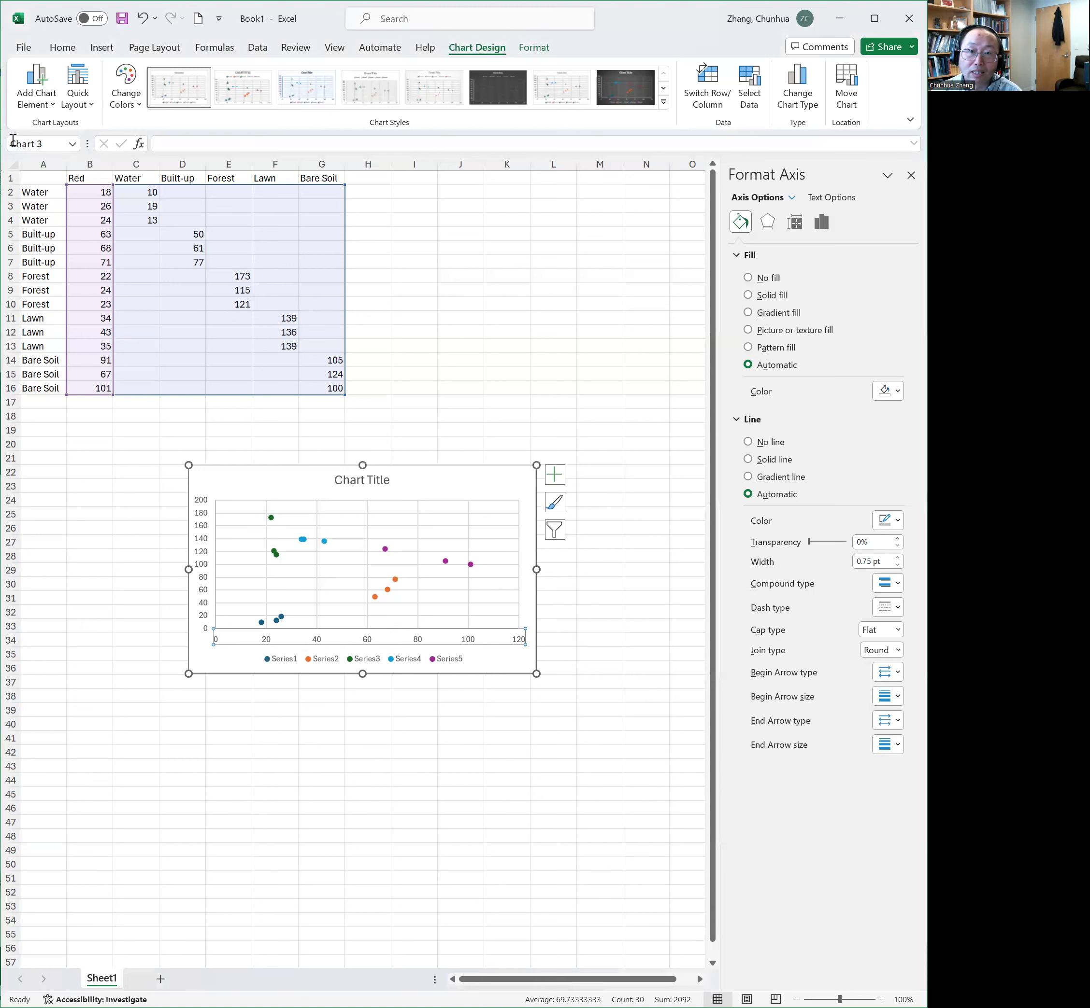
{"action": "left_click", "coordinate": [48, 102]}
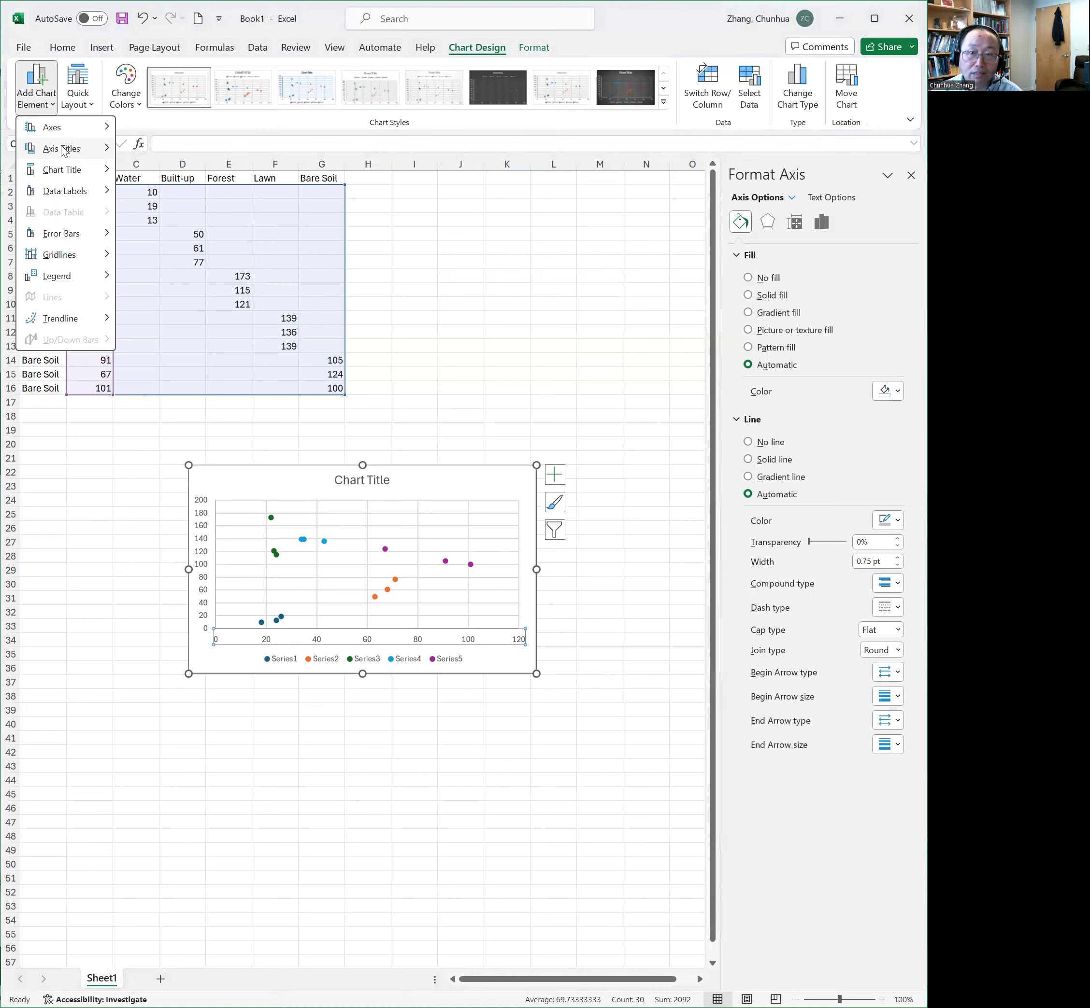
{"action": "mouse_move", "coordinate": [61, 150]}
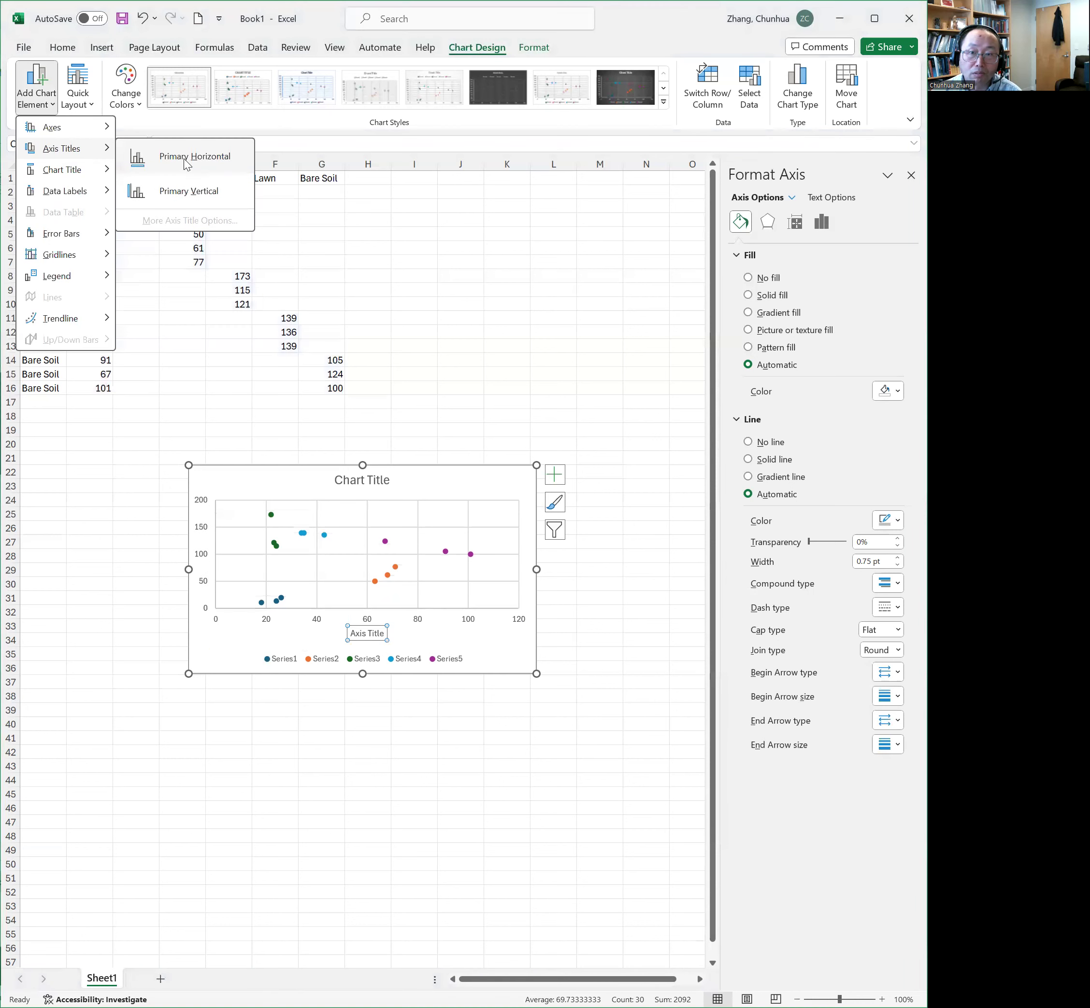
{"action": "left_click", "coordinate": [184, 158]}
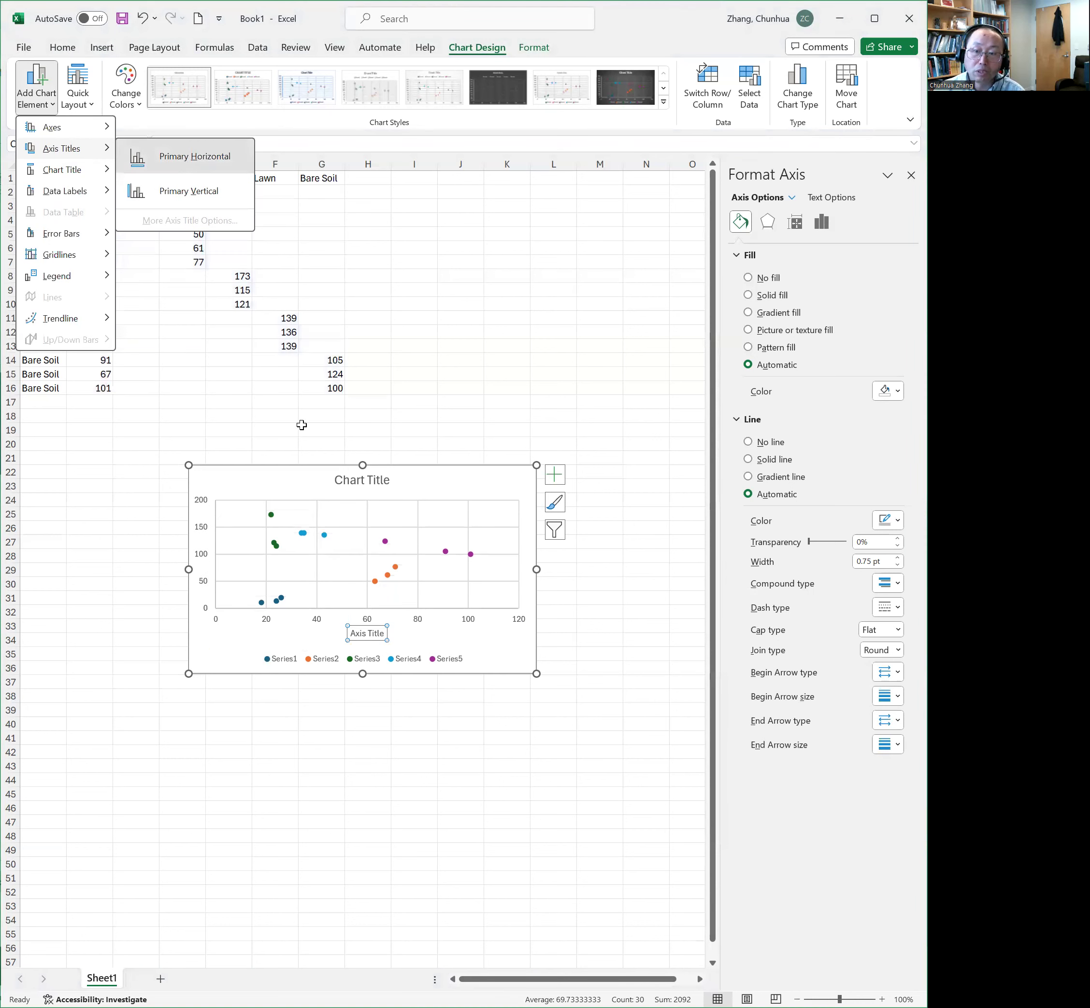
{"action": "type", "text": "R"}
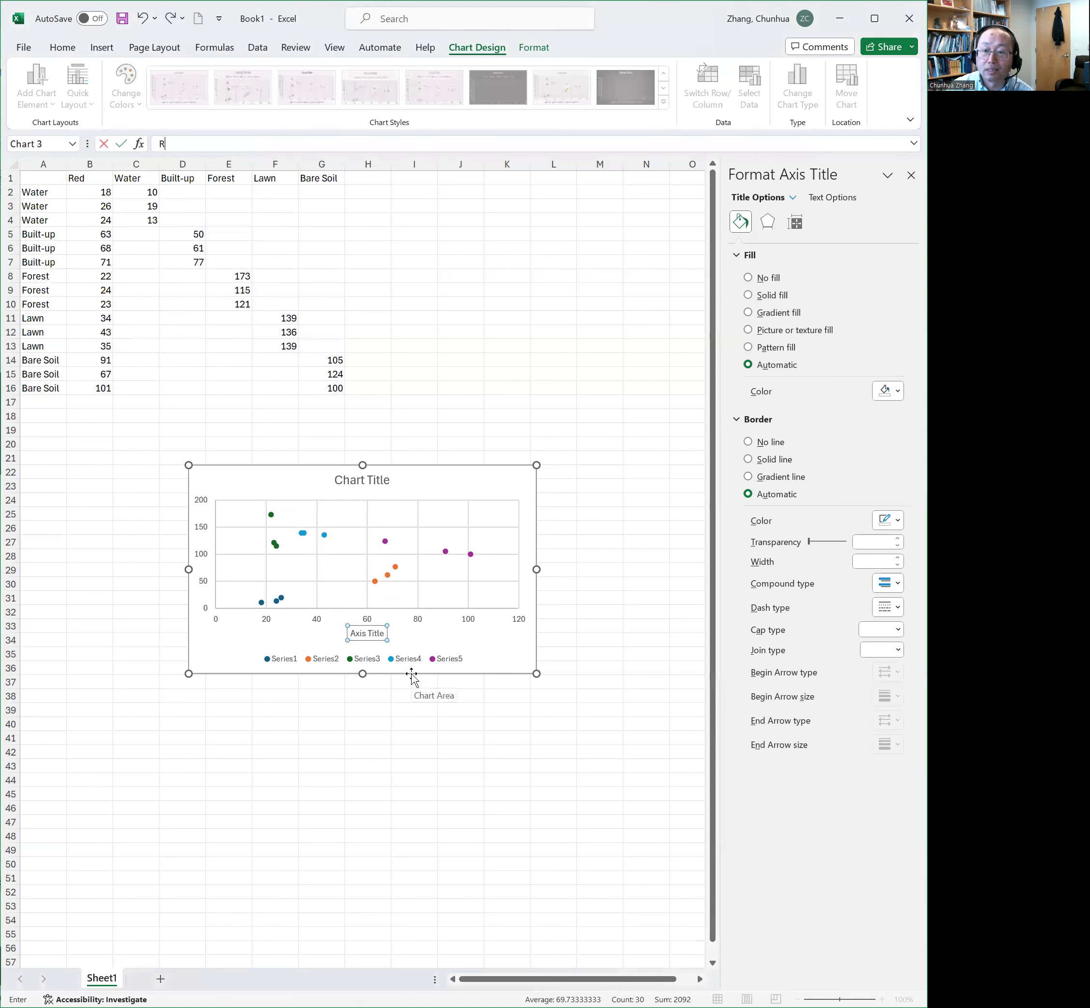
{"action": "type", "text": "ed"}
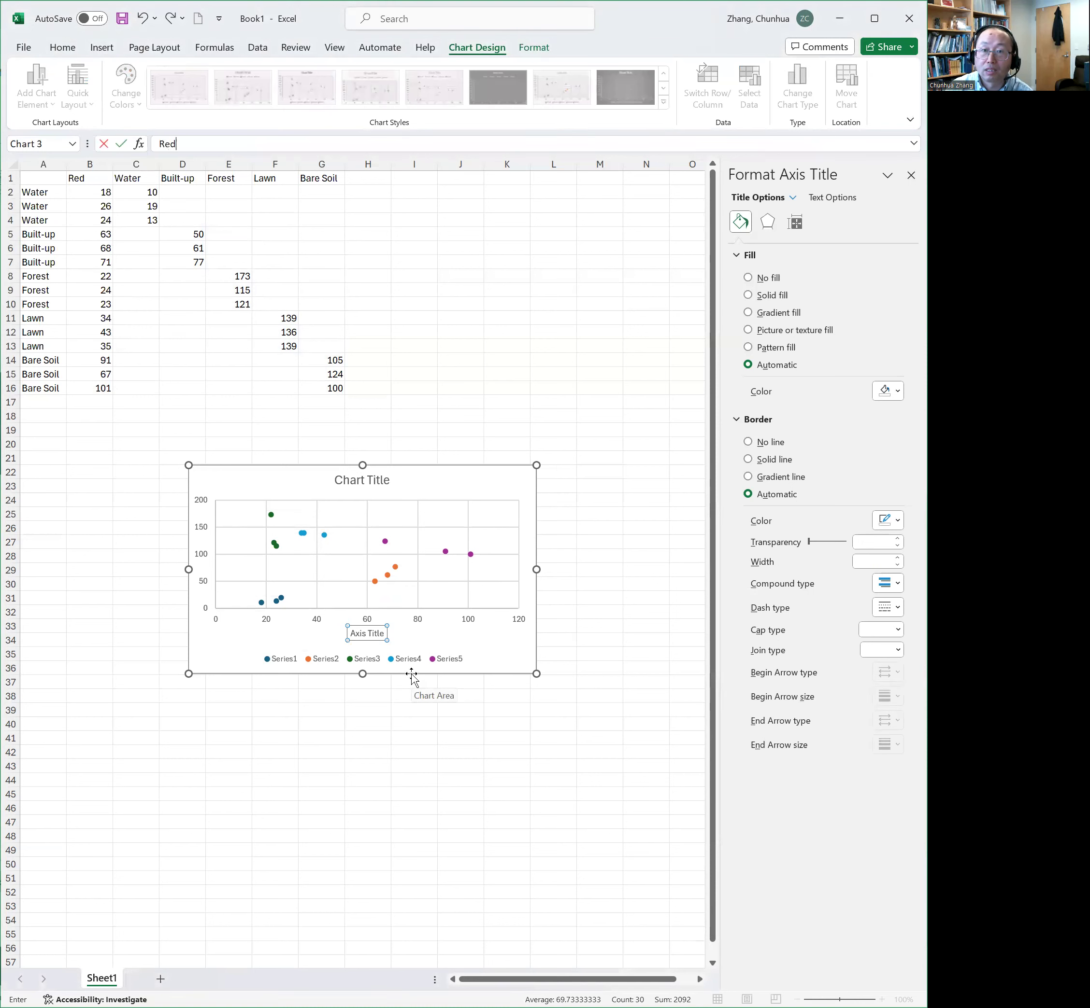
{"action": "key", "text": "Return"}
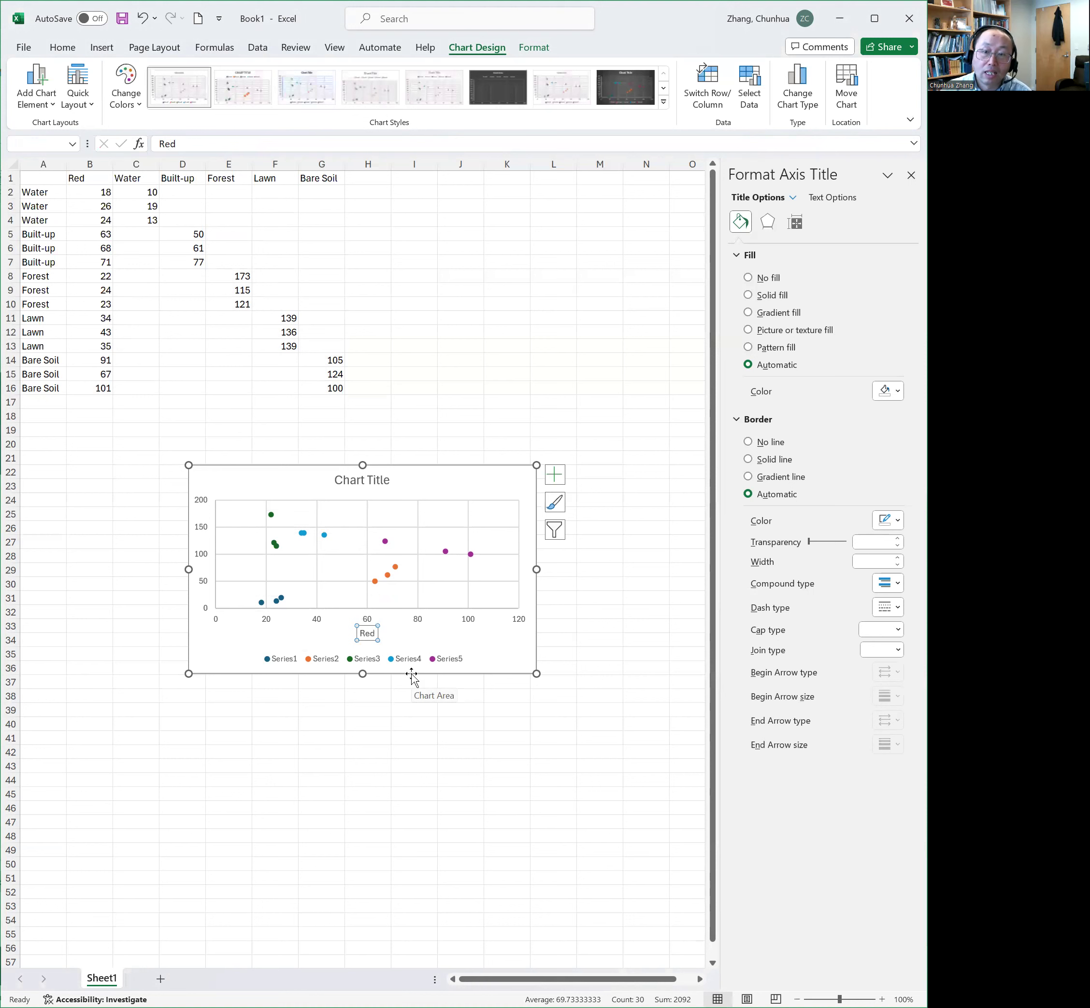
- Add a primary vertical axis title to the scatter chart with the text "Near Infrared"
{"action": "left_click", "coordinate": [43, 95]}
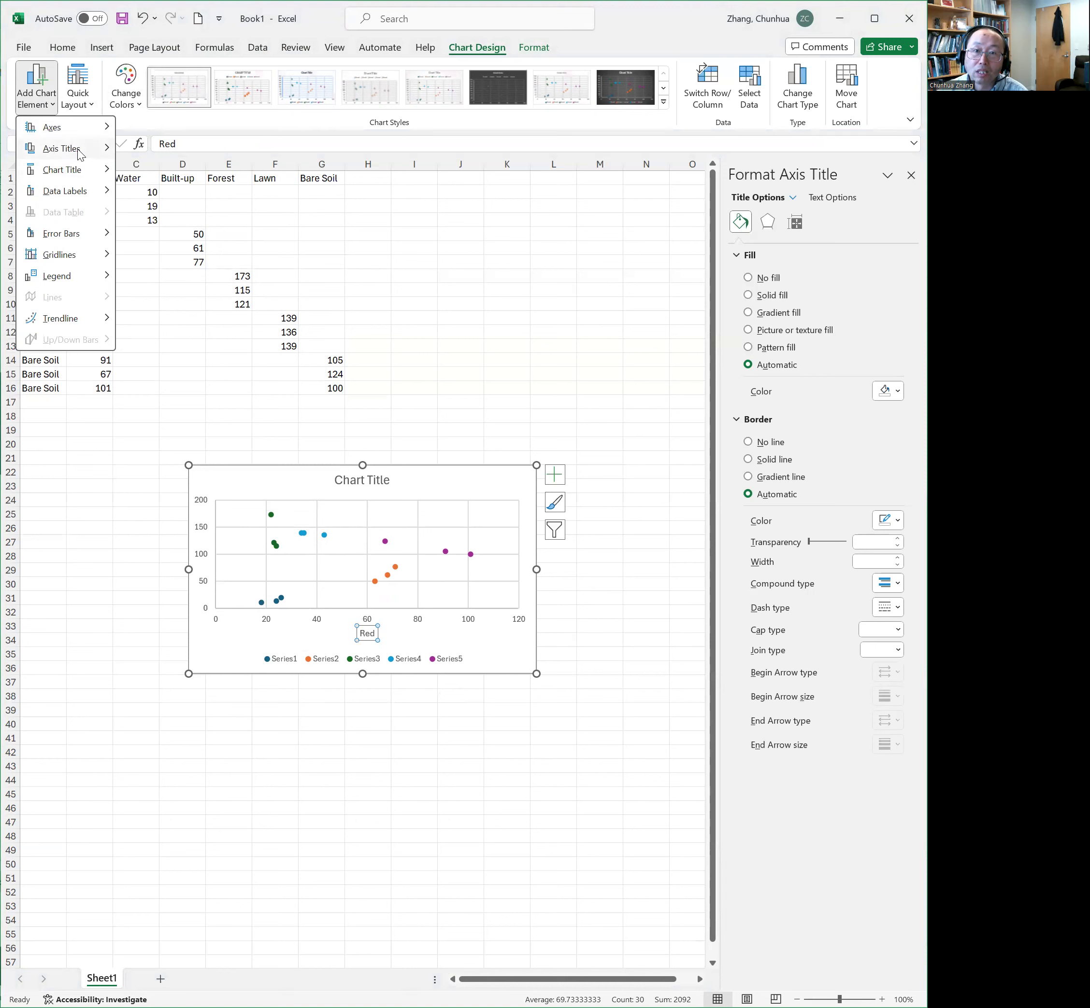
{"action": "mouse_move", "coordinate": [98, 149]}
{"action": "left_click", "coordinate": [175, 191]}
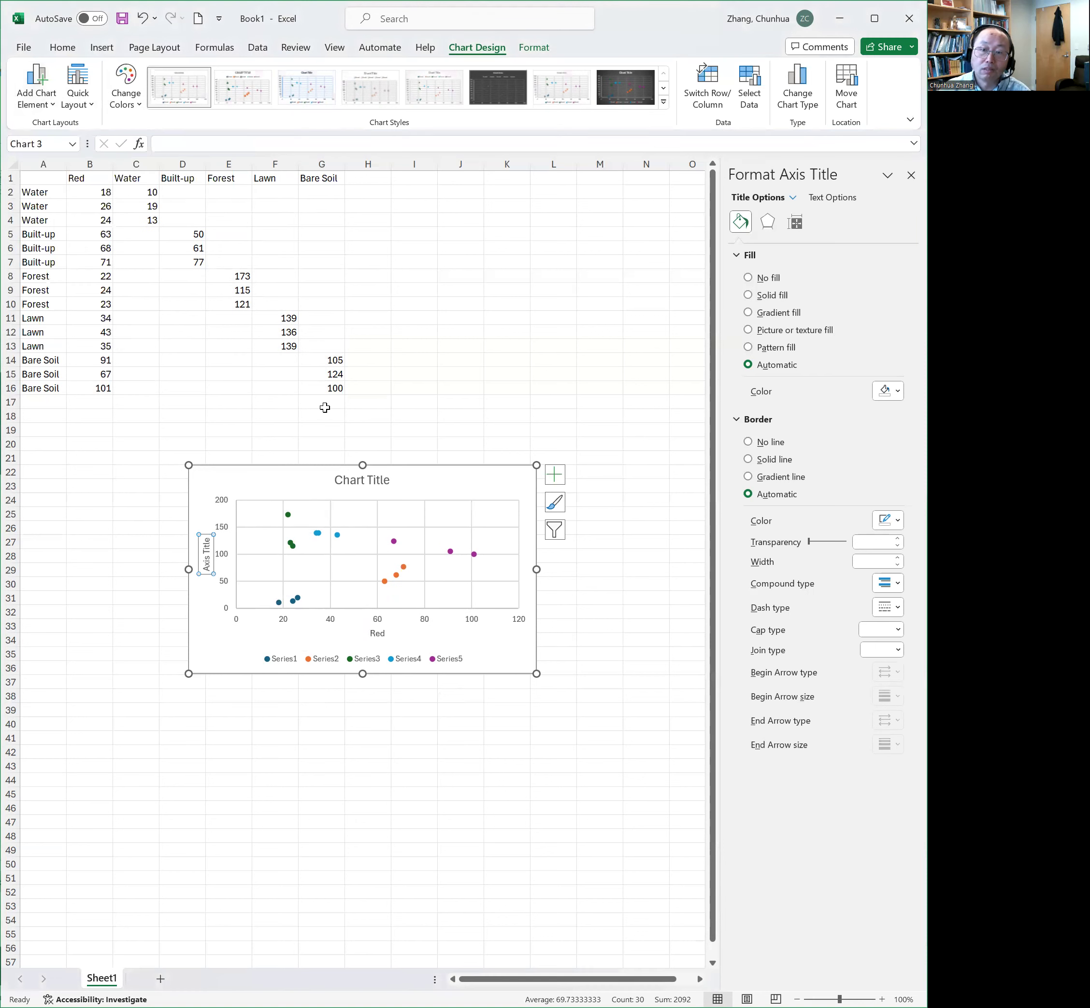
{"action": "type", "text": "Near"}
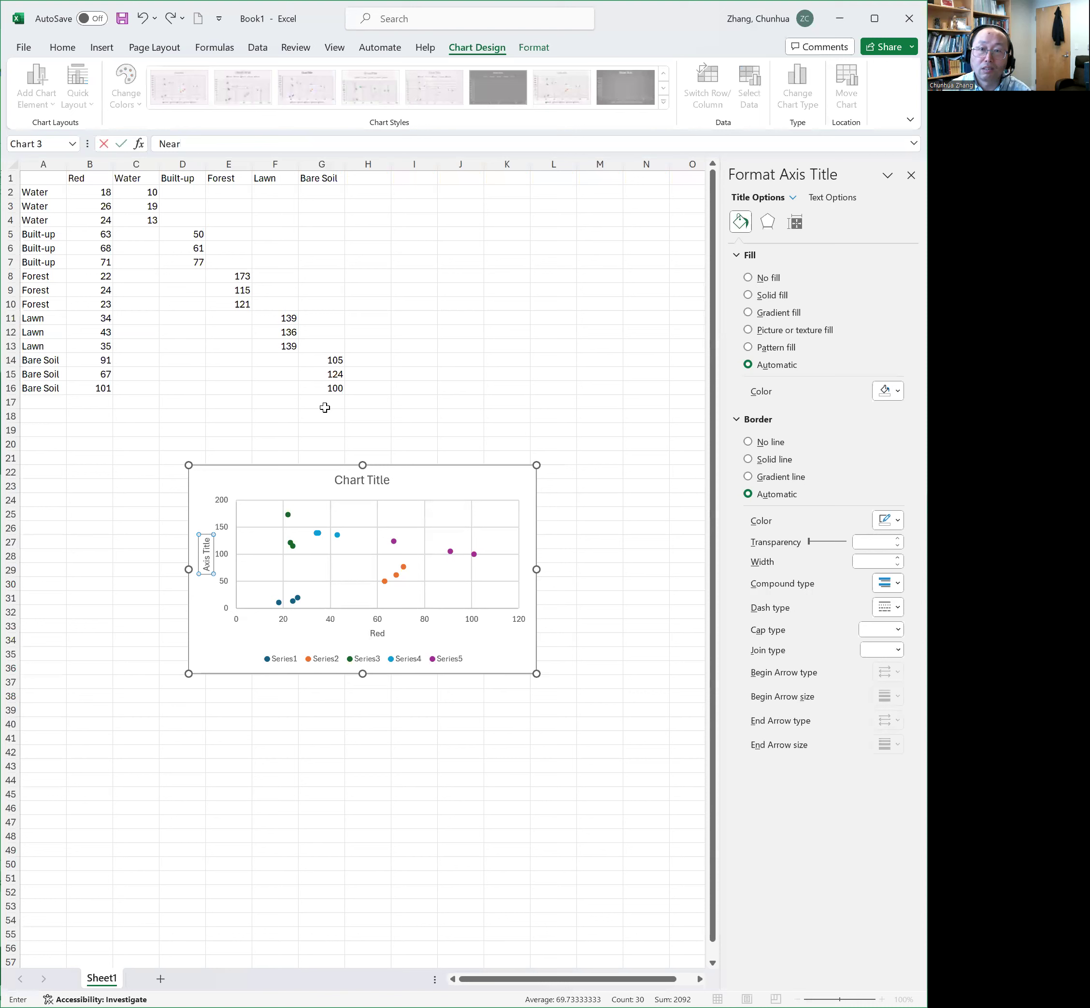
{"action": "type", "text": " Infrared"}
{"action": "key", "text": "Return"}
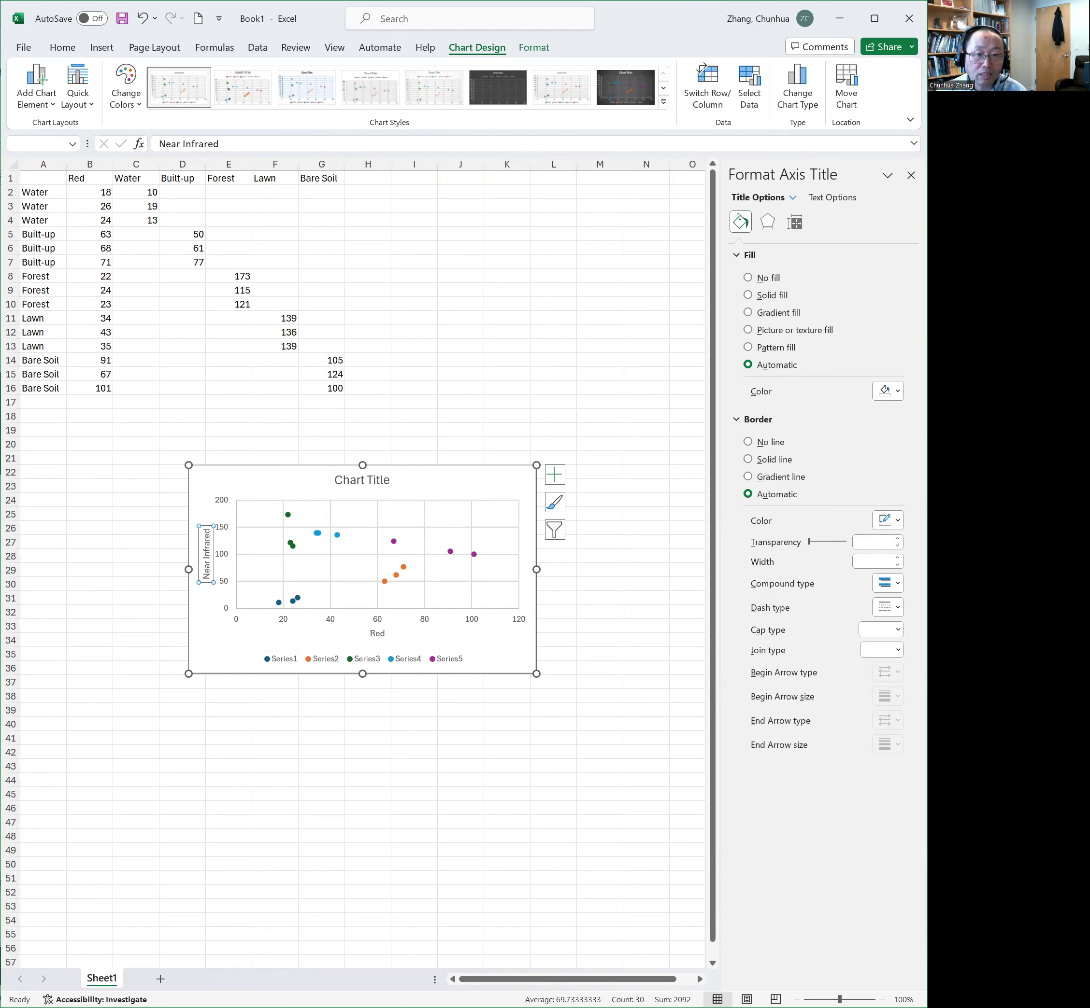
- Rename the Series1 legend entry as "Water" in the chart's data source
{"action": "left_click", "coordinate": [293, 662]}
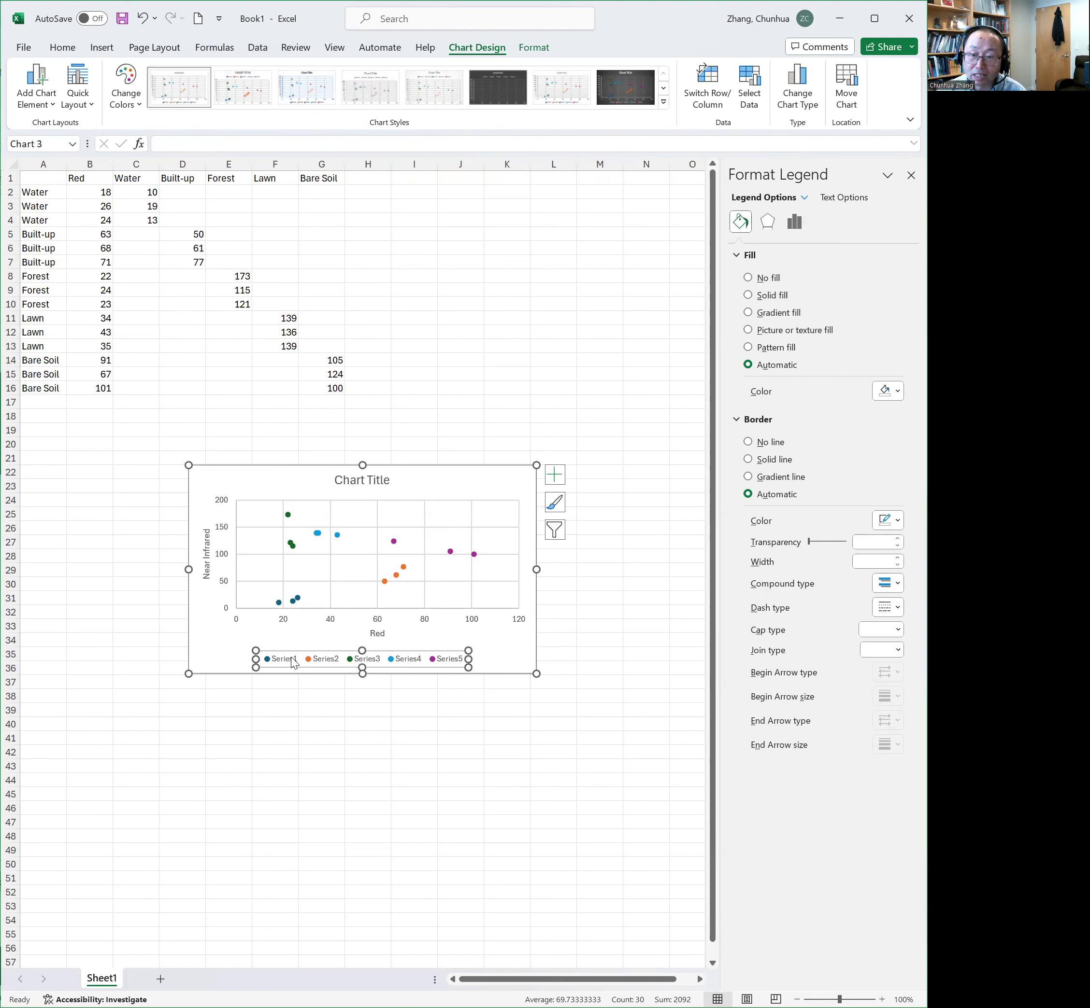
{"action": "right_click", "coordinate": [293, 662]}
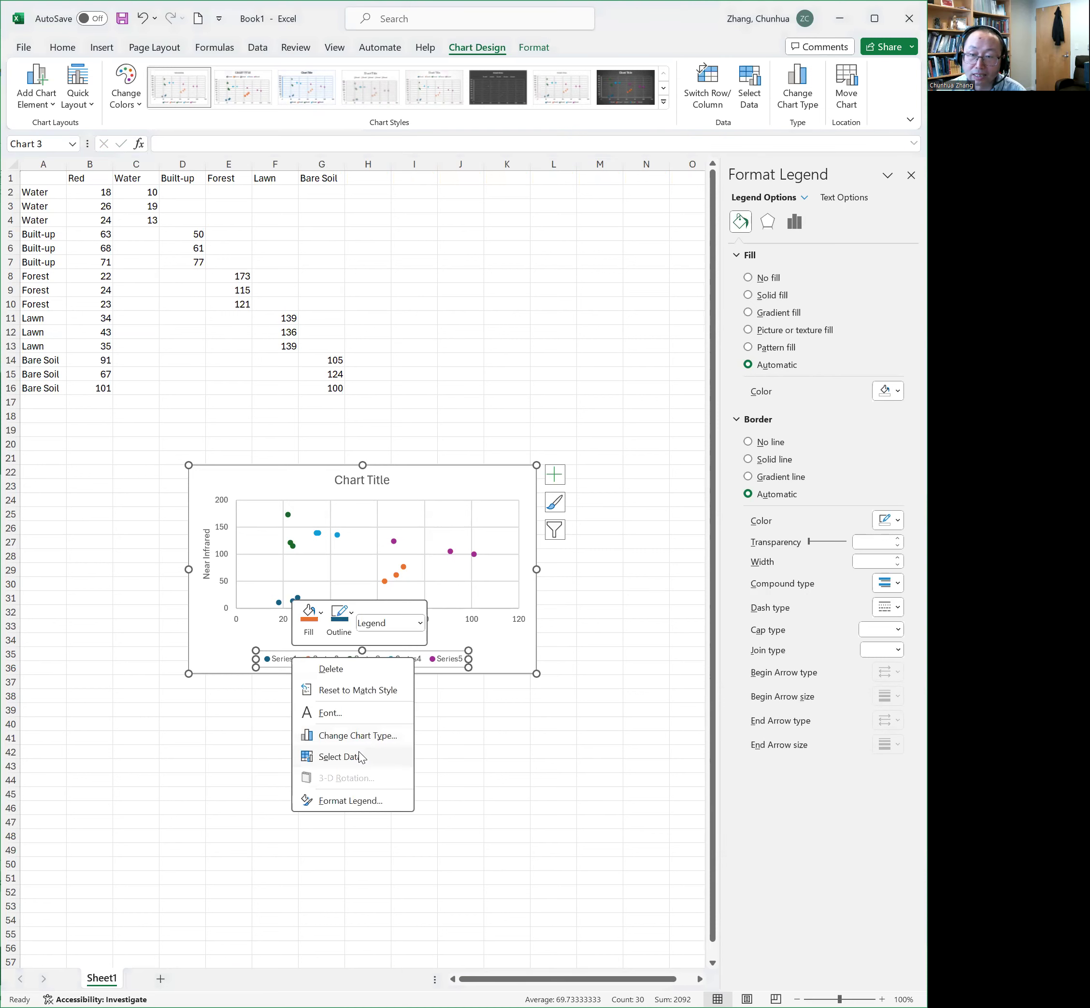
{"action": "left_click", "coordinate": [338, 757]}
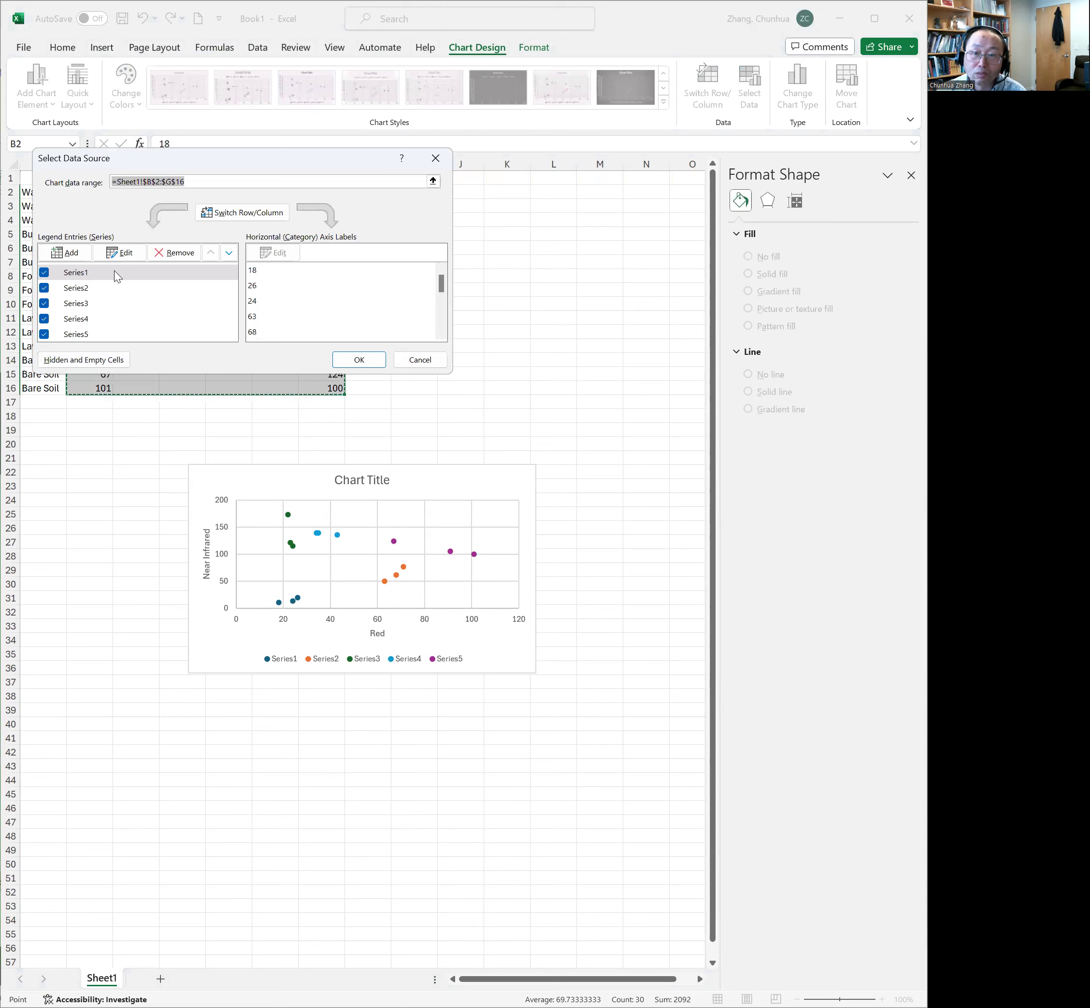
{"action": "left_click", "coordinate": [75, 273]}
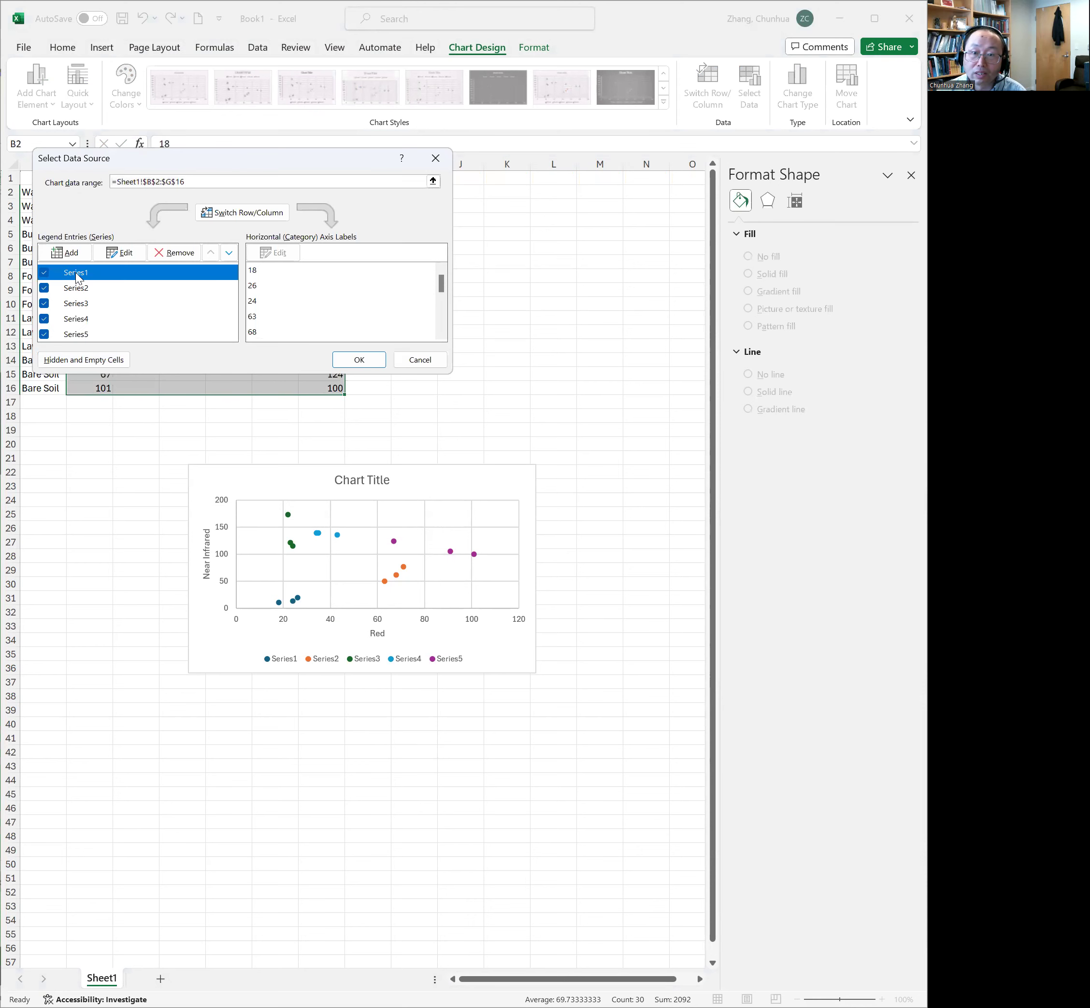
{"action": "left_click", "coordinate": [121, 253]}
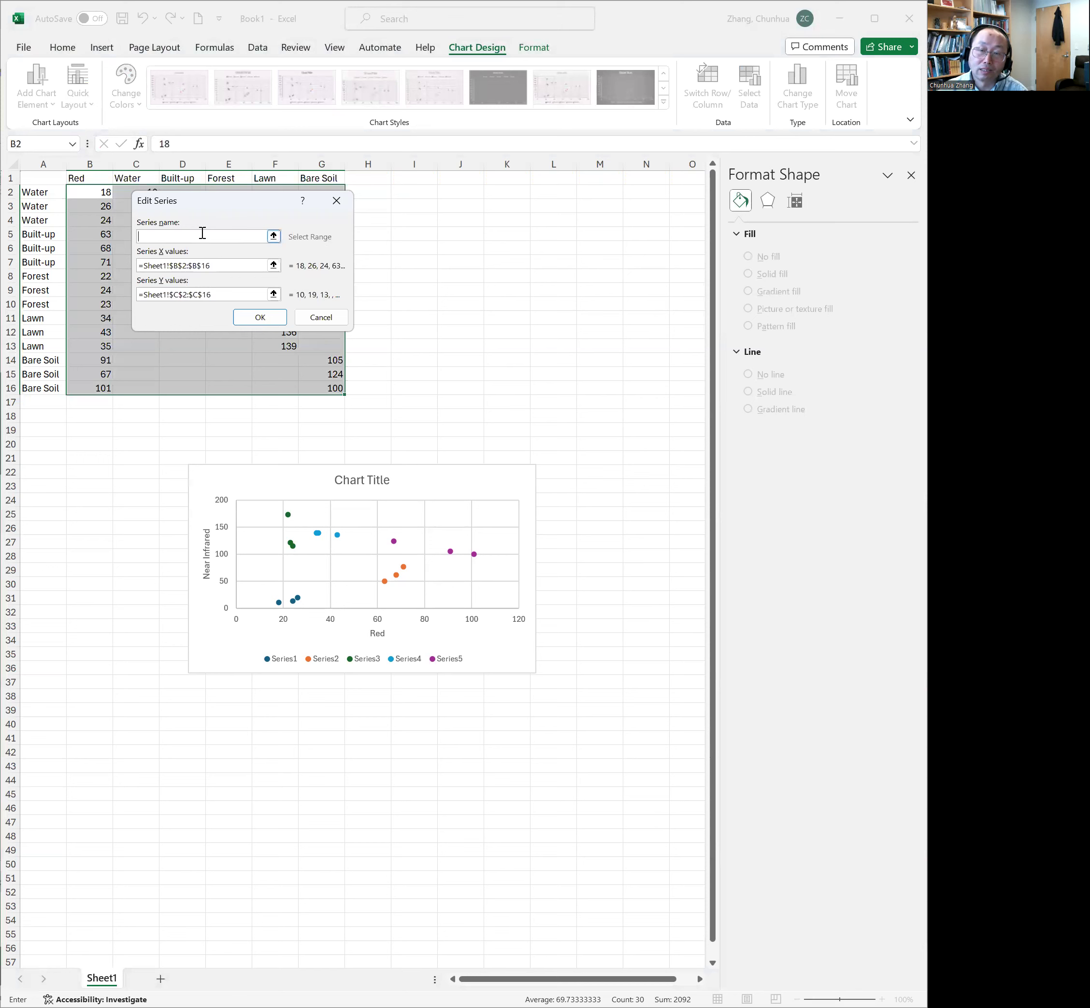
{"action": "type", "text": "Water"}
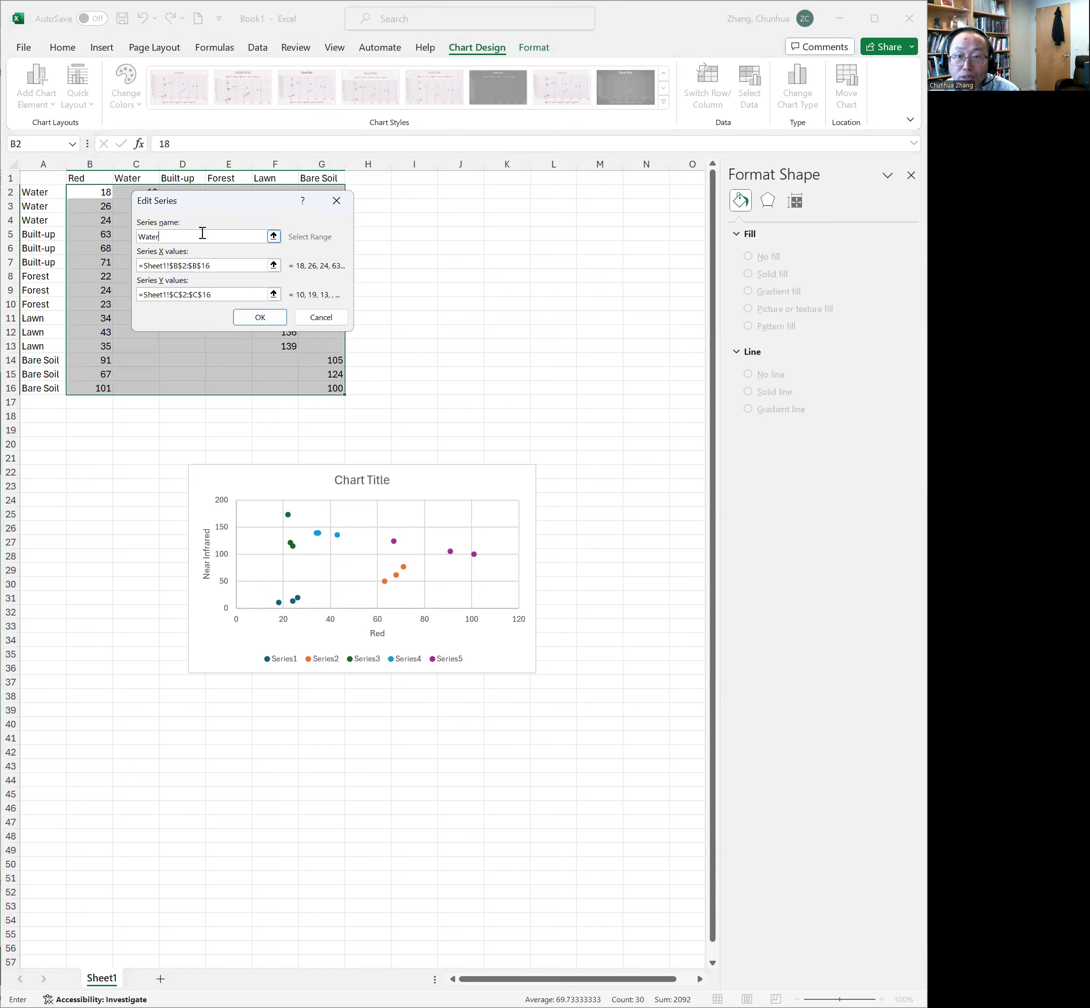
{"action": "left_click", "coordinate": [259, 317]}
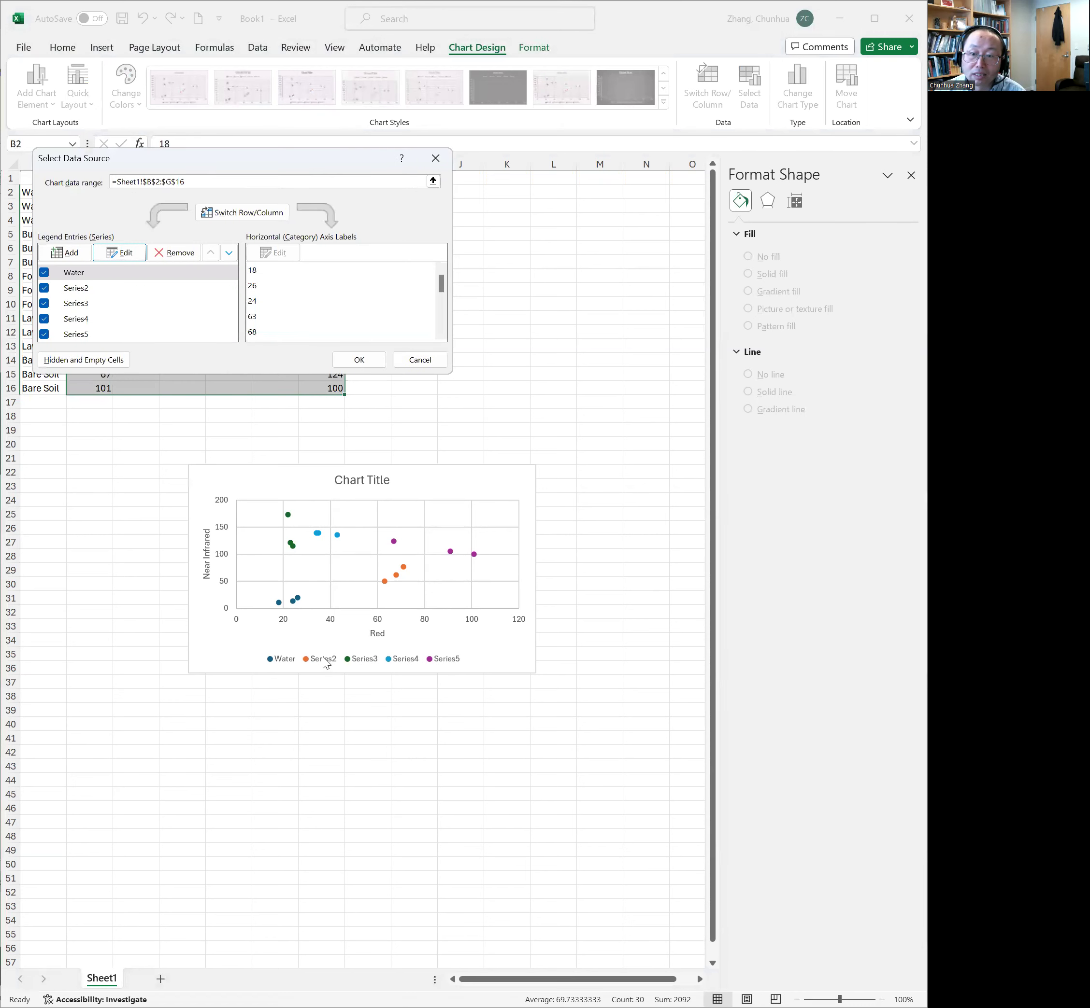
- Name the Series2 legend entry "Built-up" by linking its series name to cell D1
{"action": "left_click", "coordinate": [79, 288]}
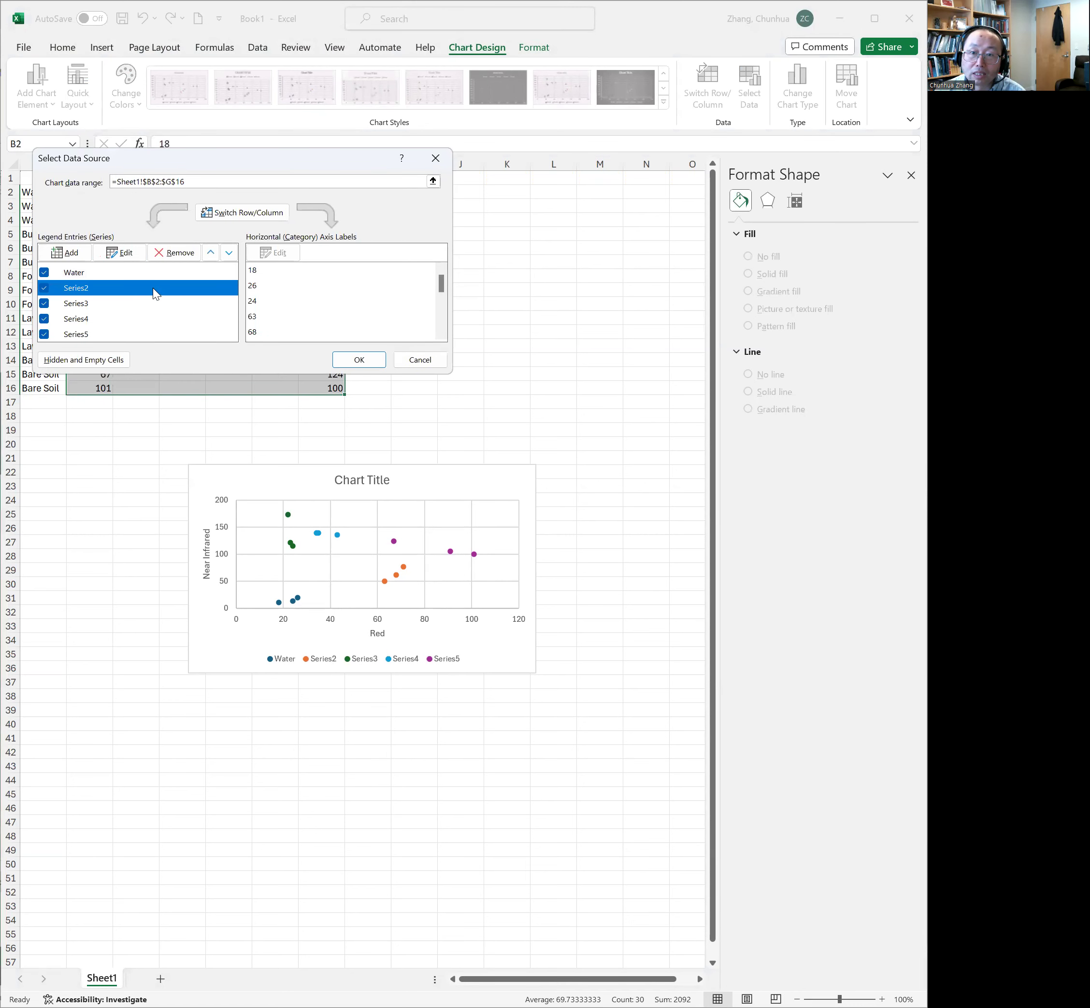
{"action": "left_click", "coordinate": [128, 255]}
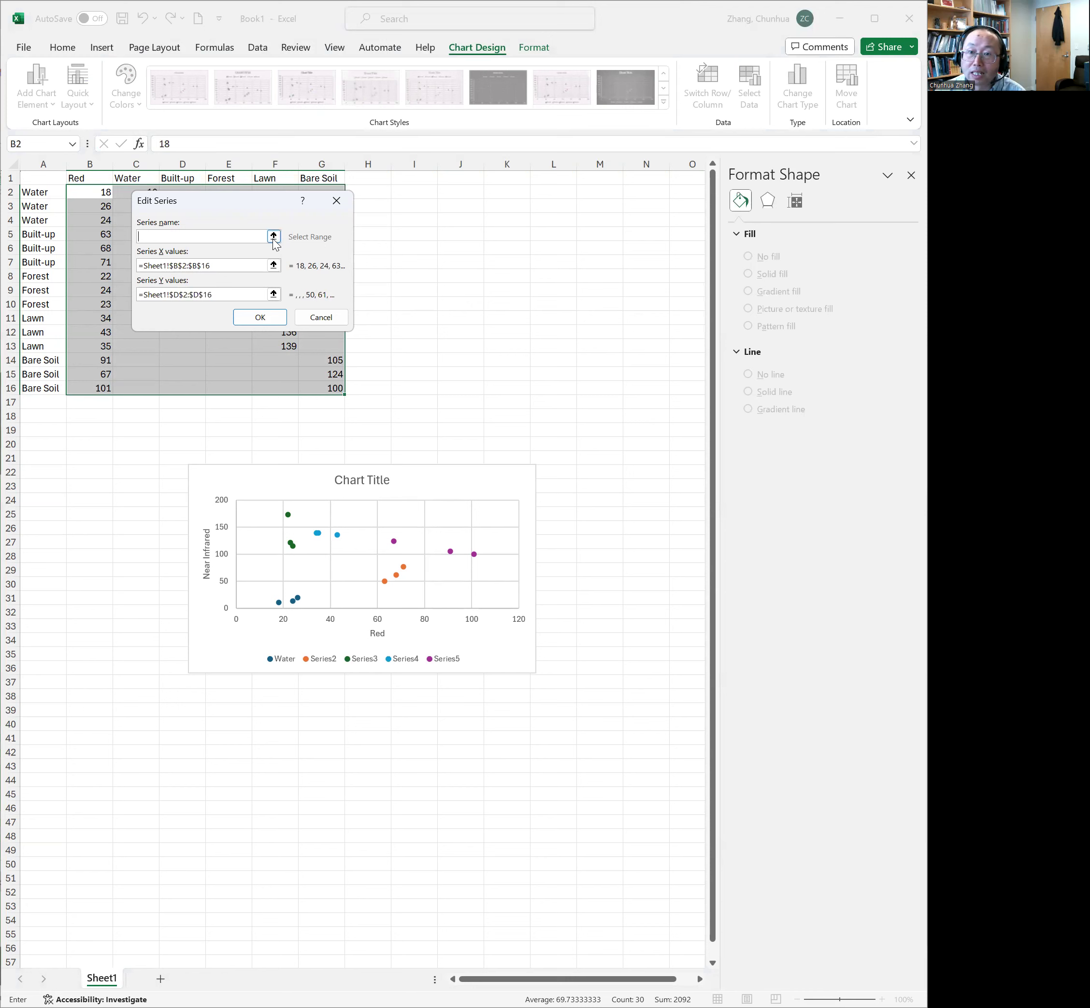
{"action": "left_click", "coordinate": [273, 236]}
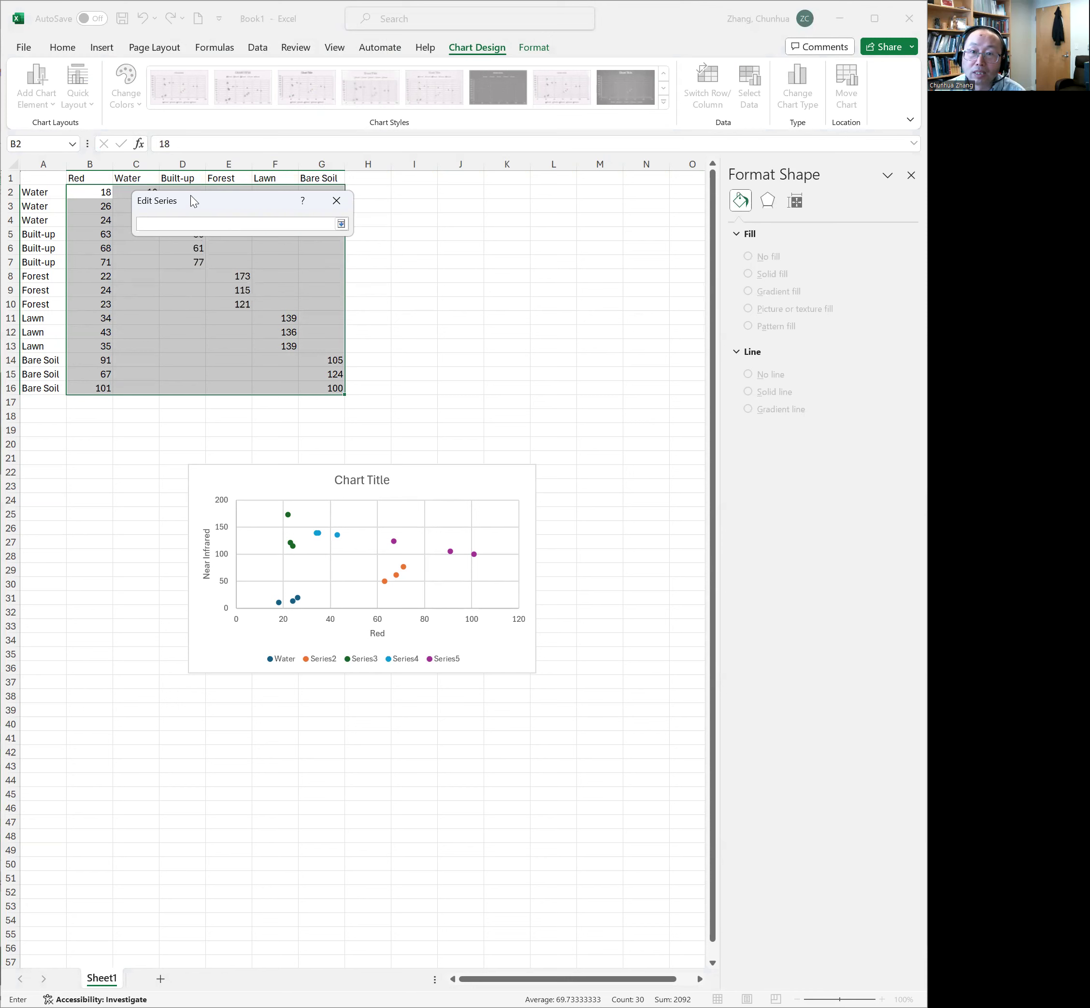
{"action": "left_click", "coordinate": [184, 178]}
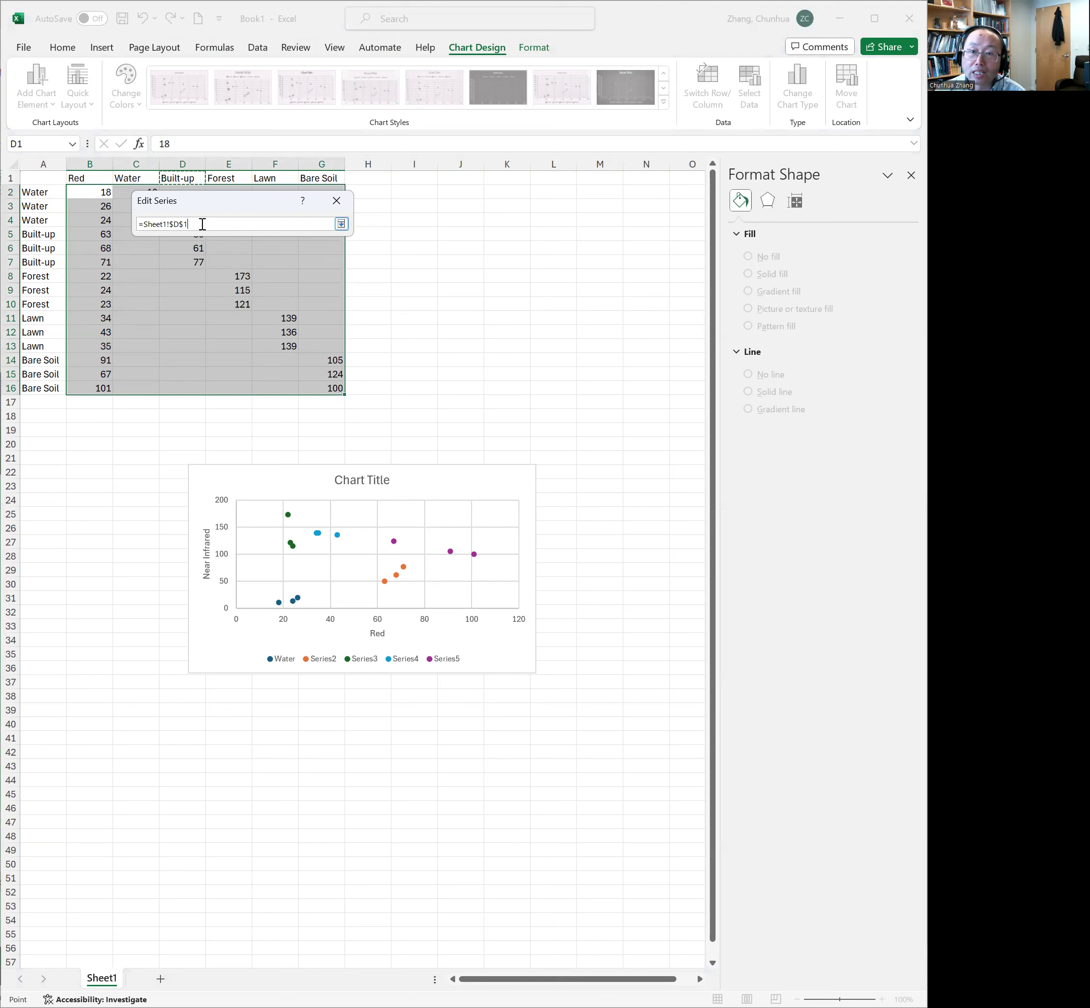
{"action": "left_click", "coordinate": [344, 227]}
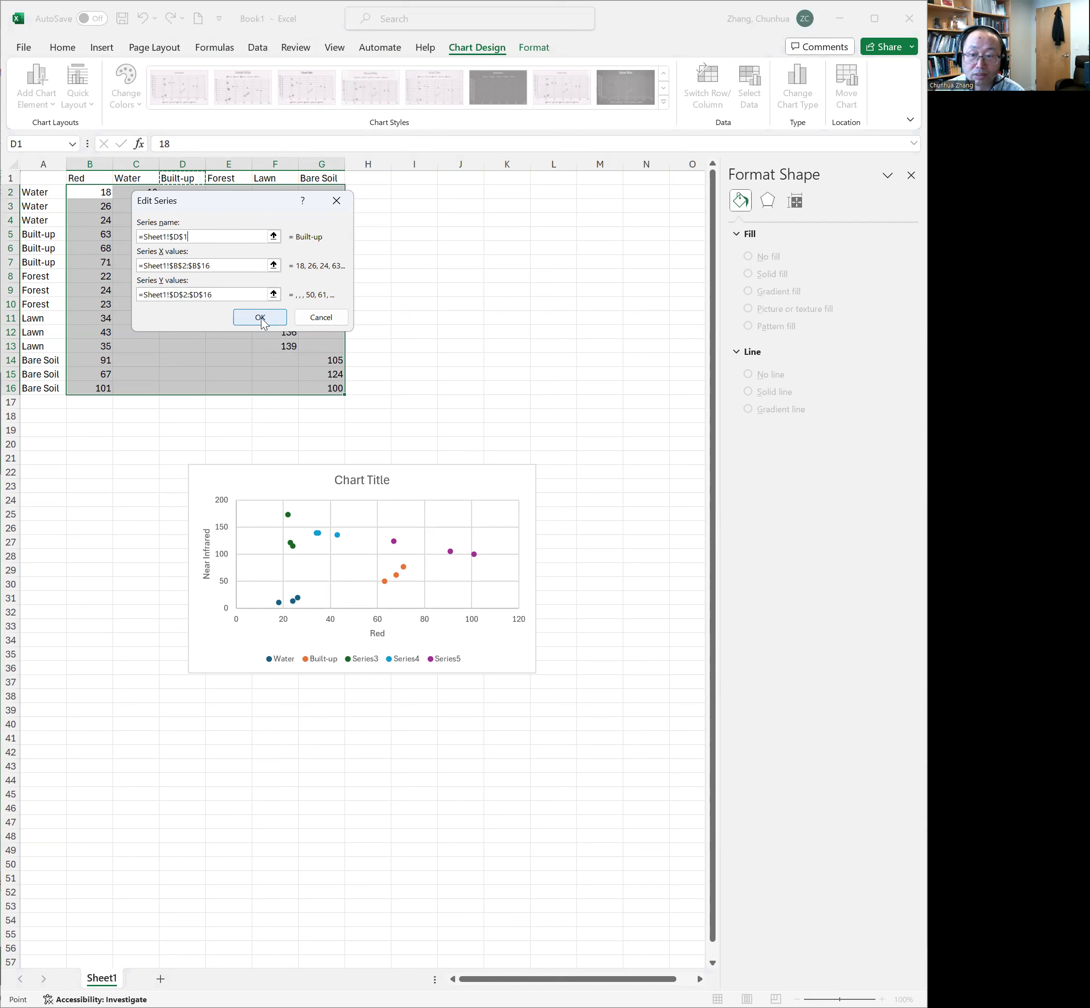
{"action": "left_click", "coordinate": [261, 321]}
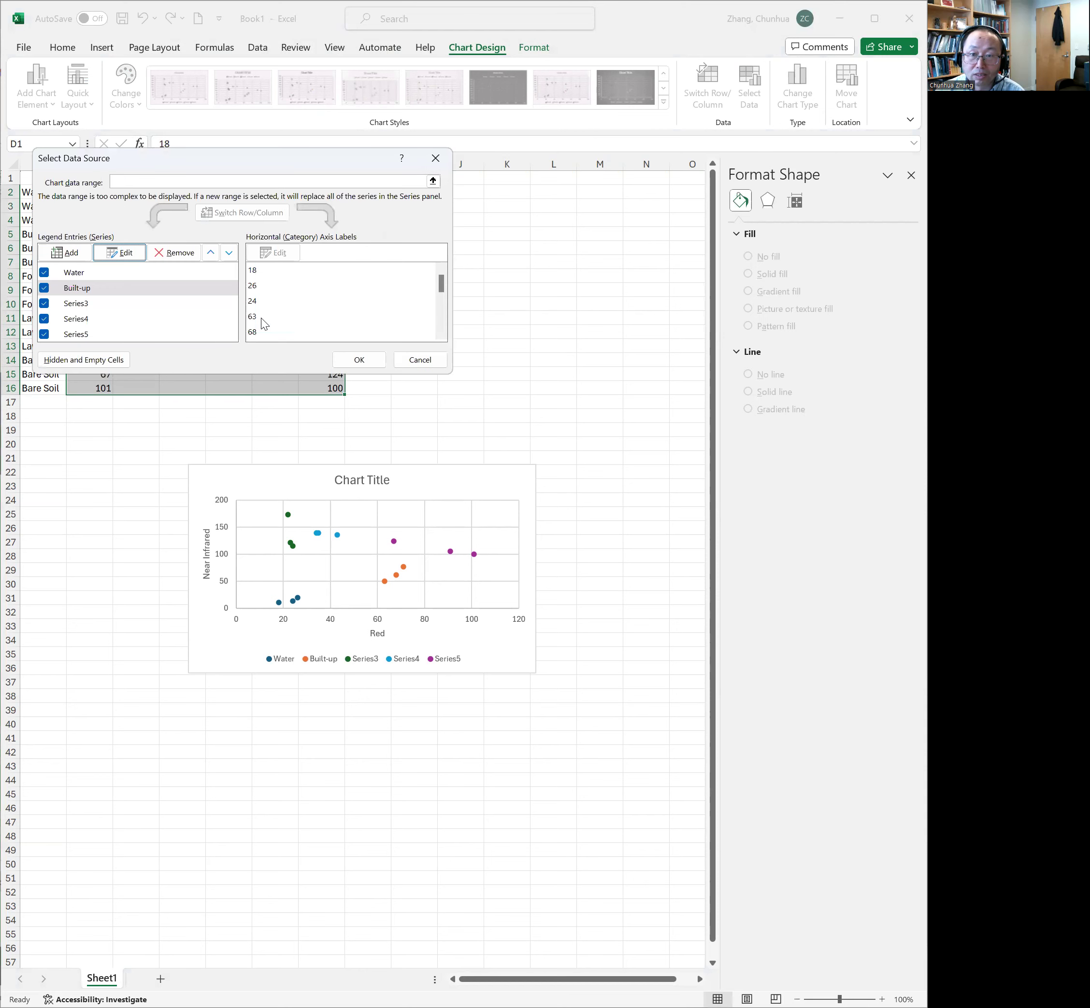
- Name the Series3 legend entry "Forest" by linking its series name to cell E1
{"action": "left_click", "coordinate": [74, 305]}
{"action": "left_click", "coordinate": [127, 256]}
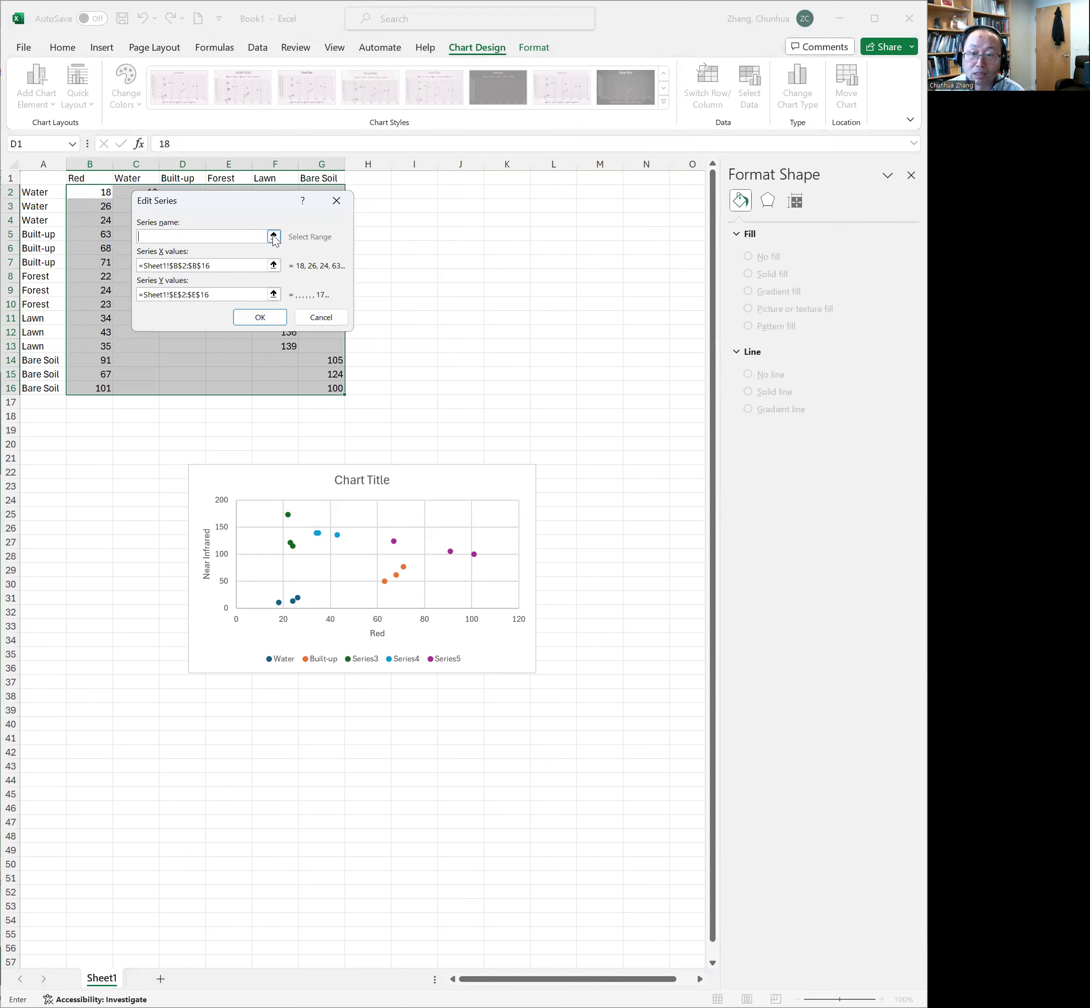
{"action": "left_click", "coordinate": [273, 236]}
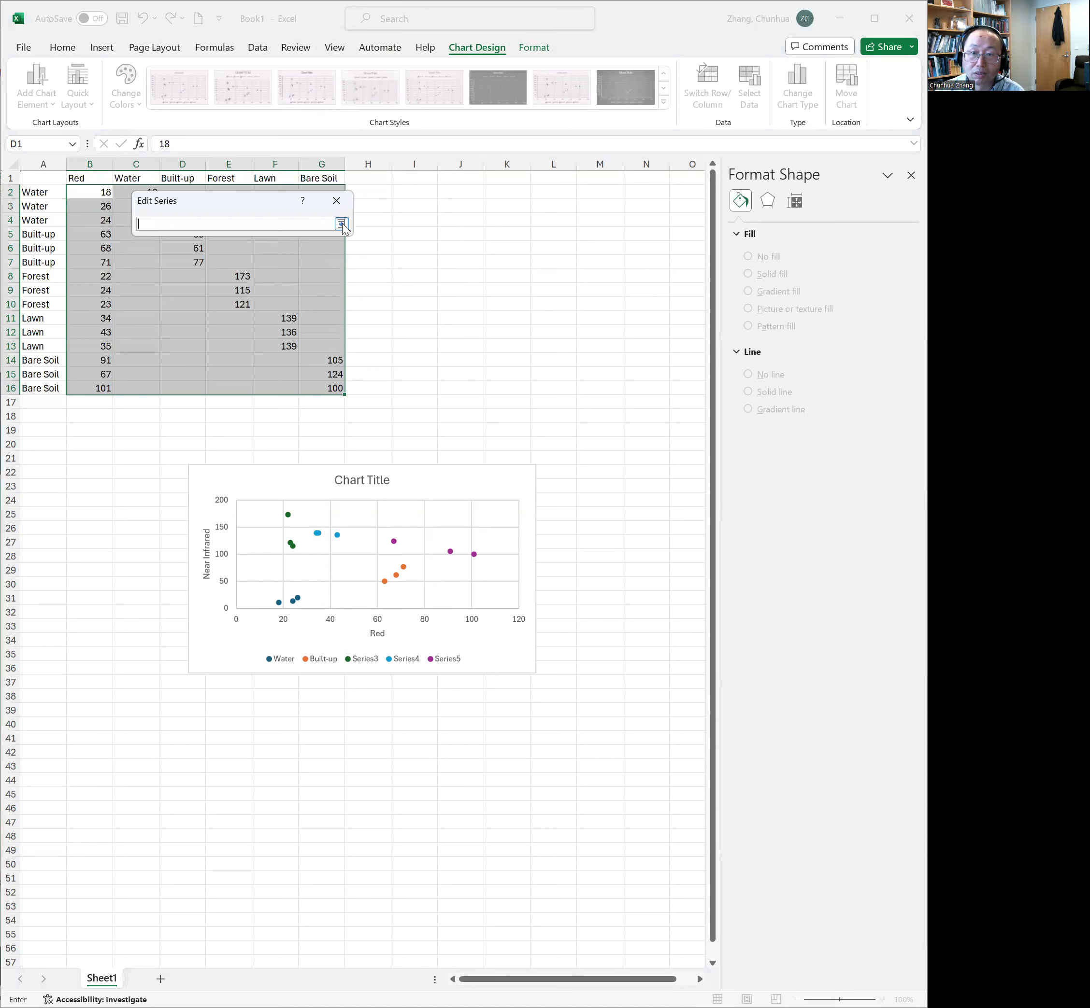
{"action": "left_click", "coordinate": [341, 225]}
{"action": "left_click", "coordinate": [228, 179]}
{"action": "left_click", "coordinate": [261, 318]}
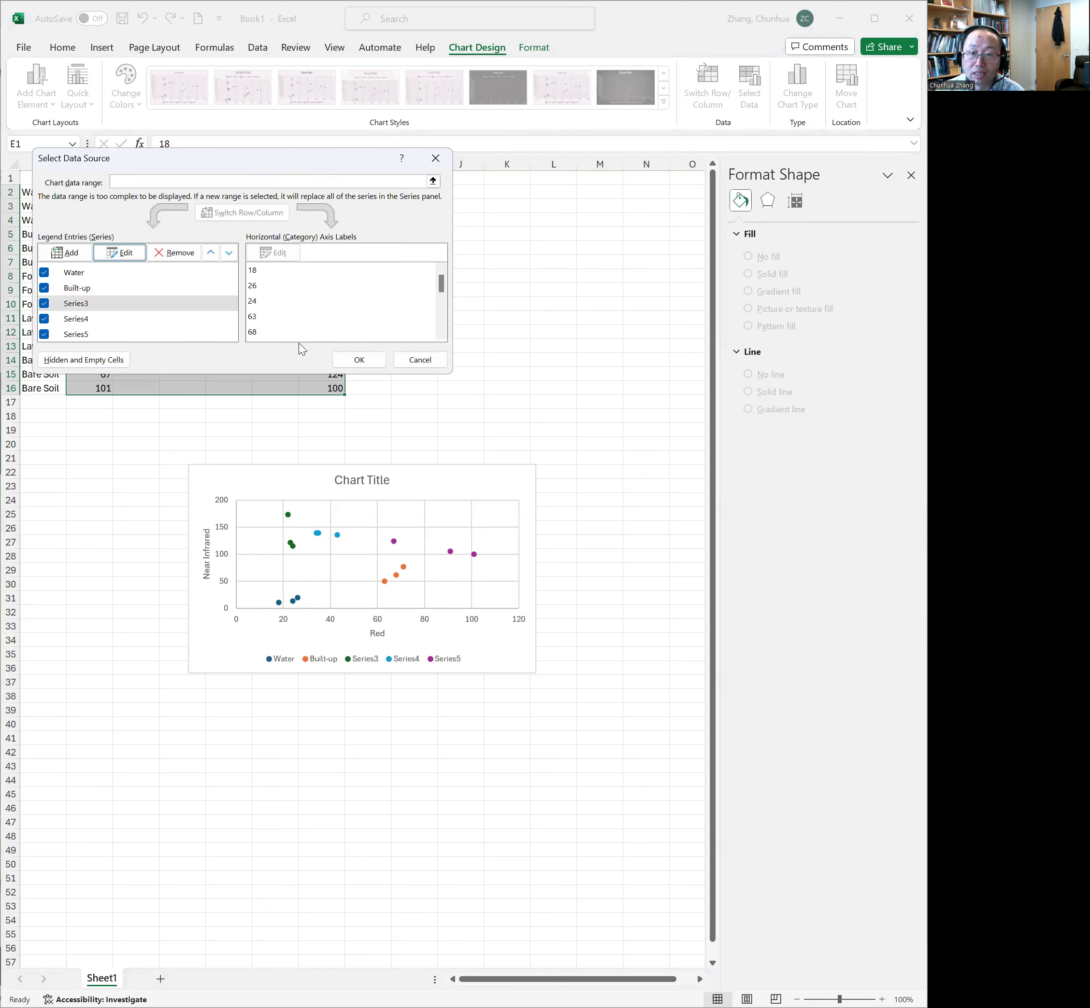
{"action": "left_click", "coordinate": [123, 255]}
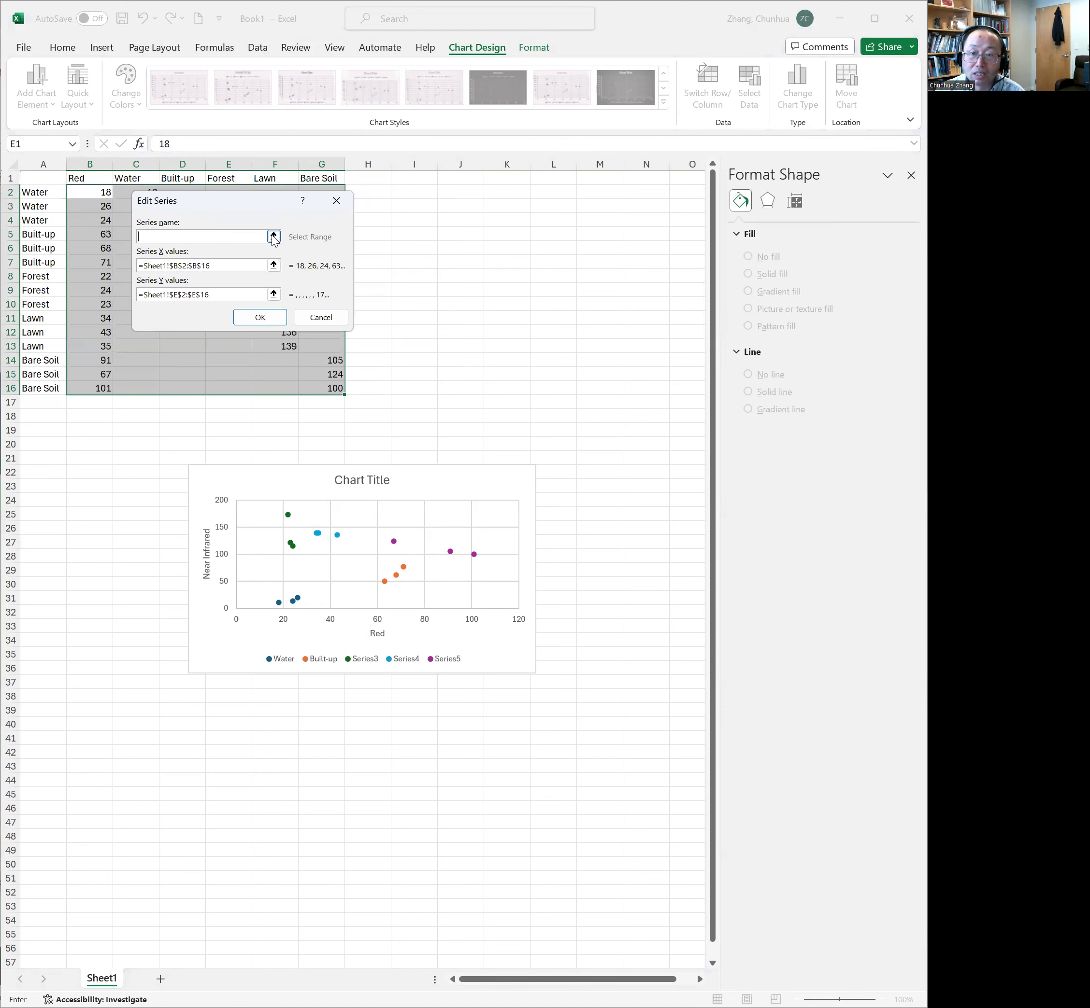
{"action": "left_click", "coordinate": [274, 237]}
{"action": "left_click", "coordinate": [341, 223]}
{"action": "left_click", "coordinate": [274, 237]}
{"action": "left_click", "coordinate": [220, 177]}
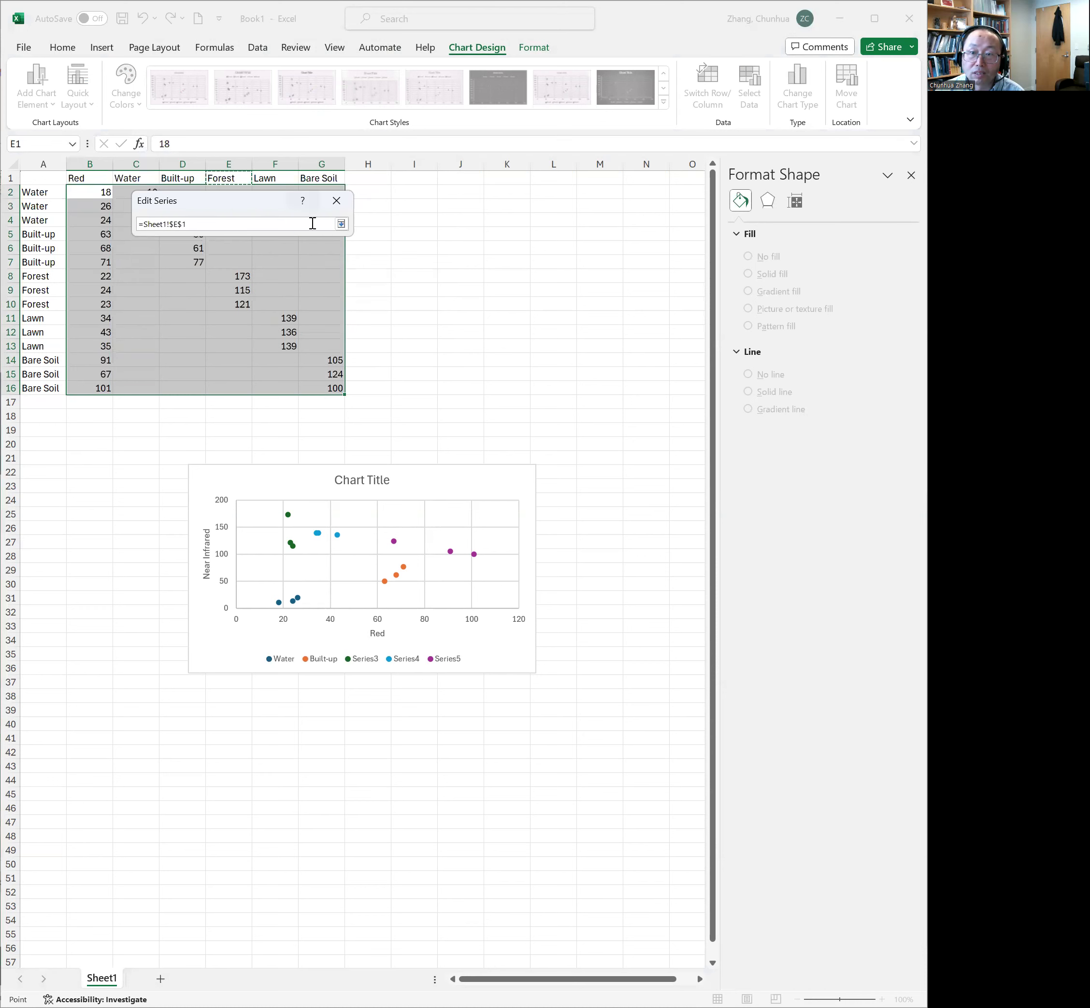
{"action": "left_click", "coordinate": [341, 224]}
{"action": "left_click", "coordinate": [270, 317]}
- Name the Series4 legend entry "Lawn" by linking its series name to cell F1
{"action": "left_click", "coordinate": [137, 319]}
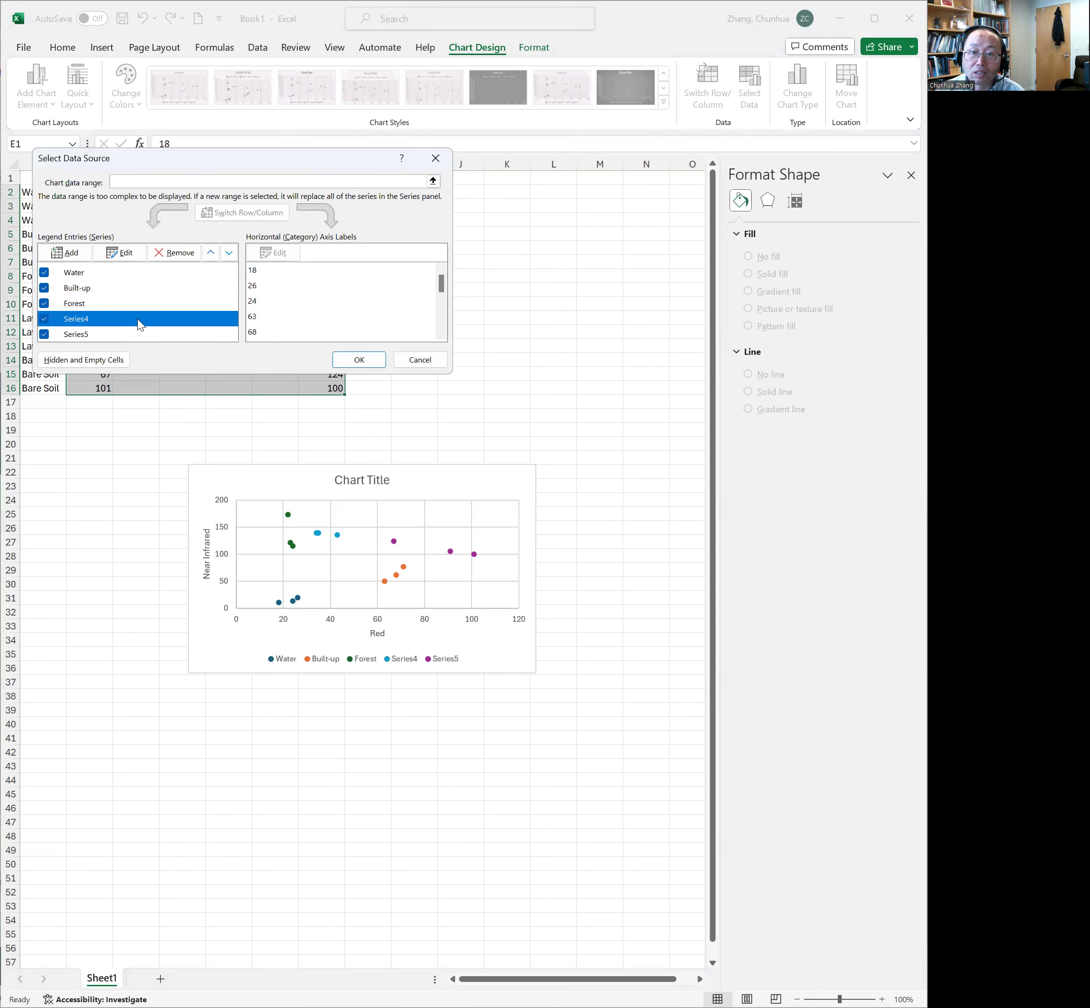
{"action": "left_click", "coordinate": [130, 253]}
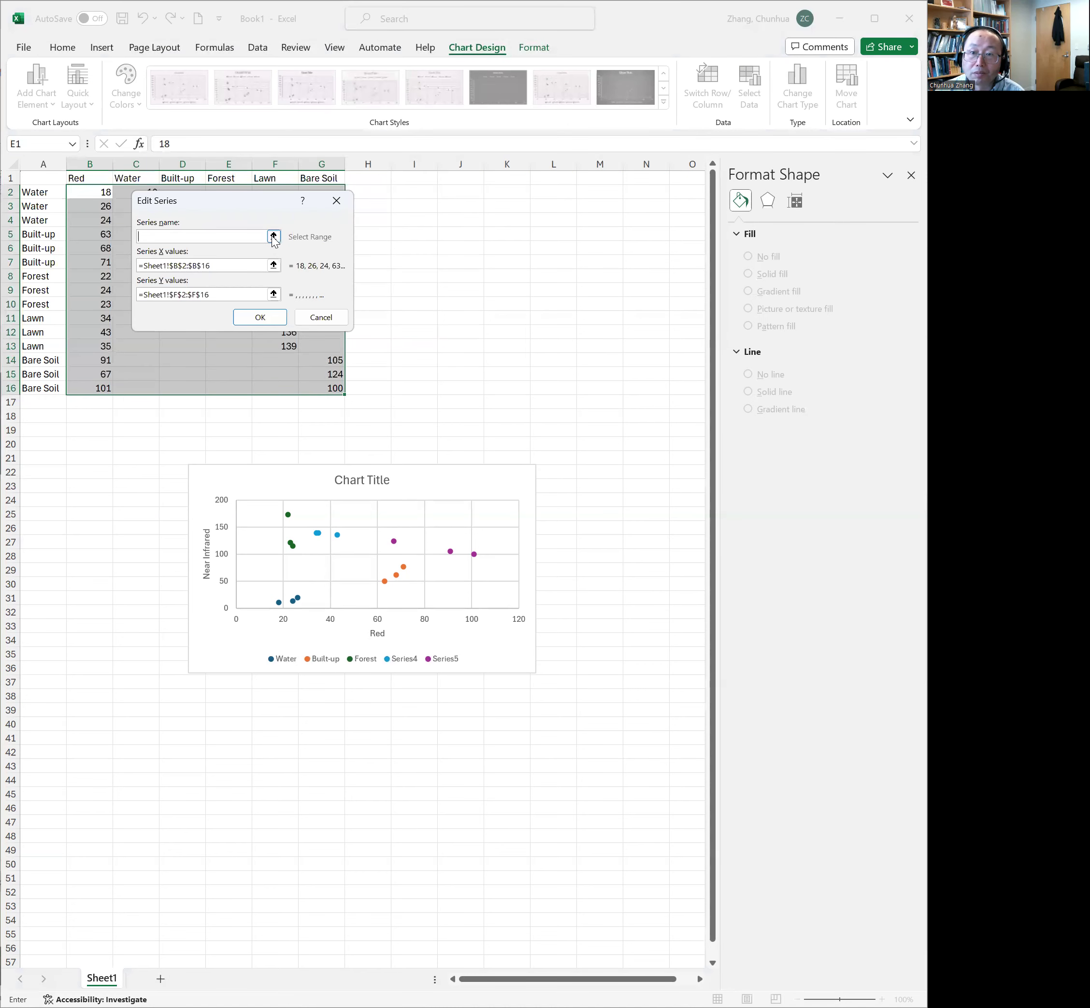
{"action": "left_click", "coordinate": [274, 237]}
{"action": "left_click", "coordinate": [269, 180]}
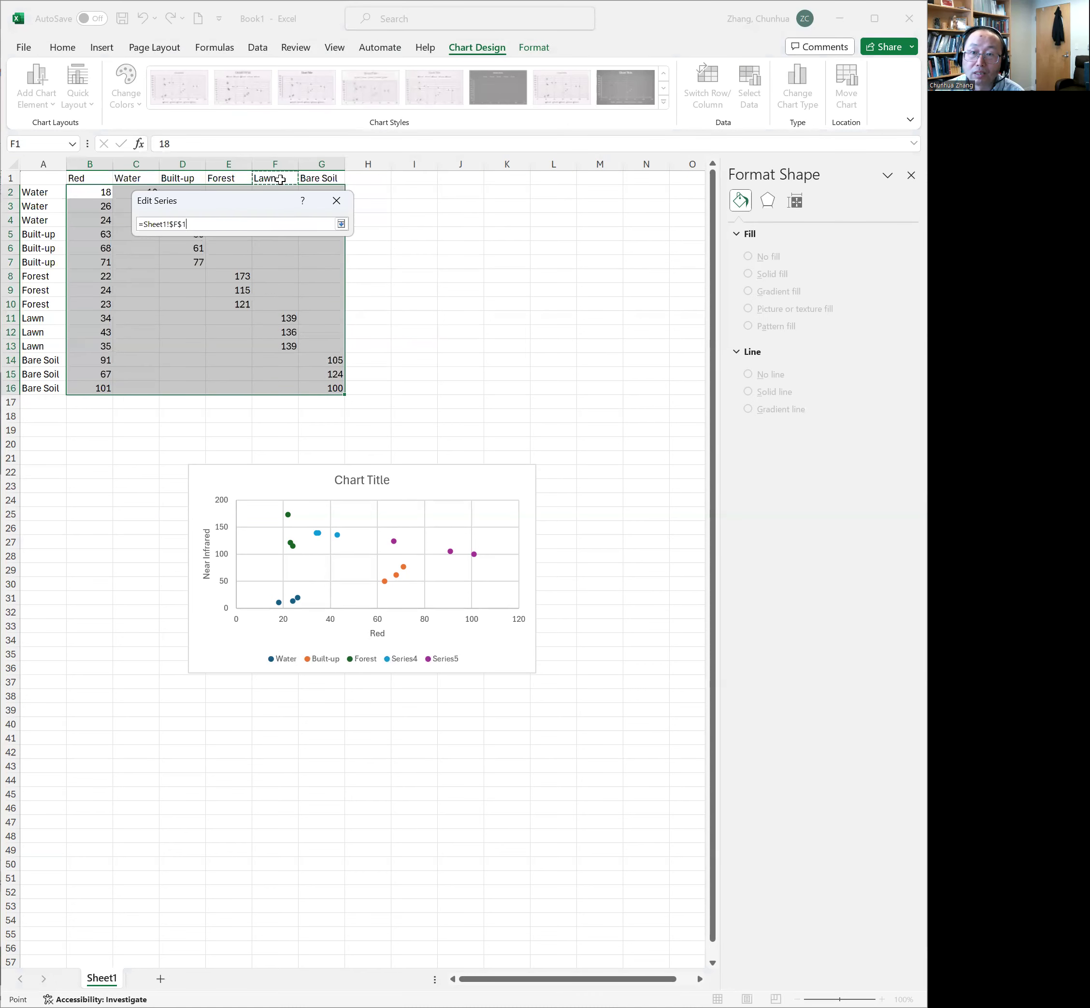
{"action": "left_click", "coordinate": [342, 224]}
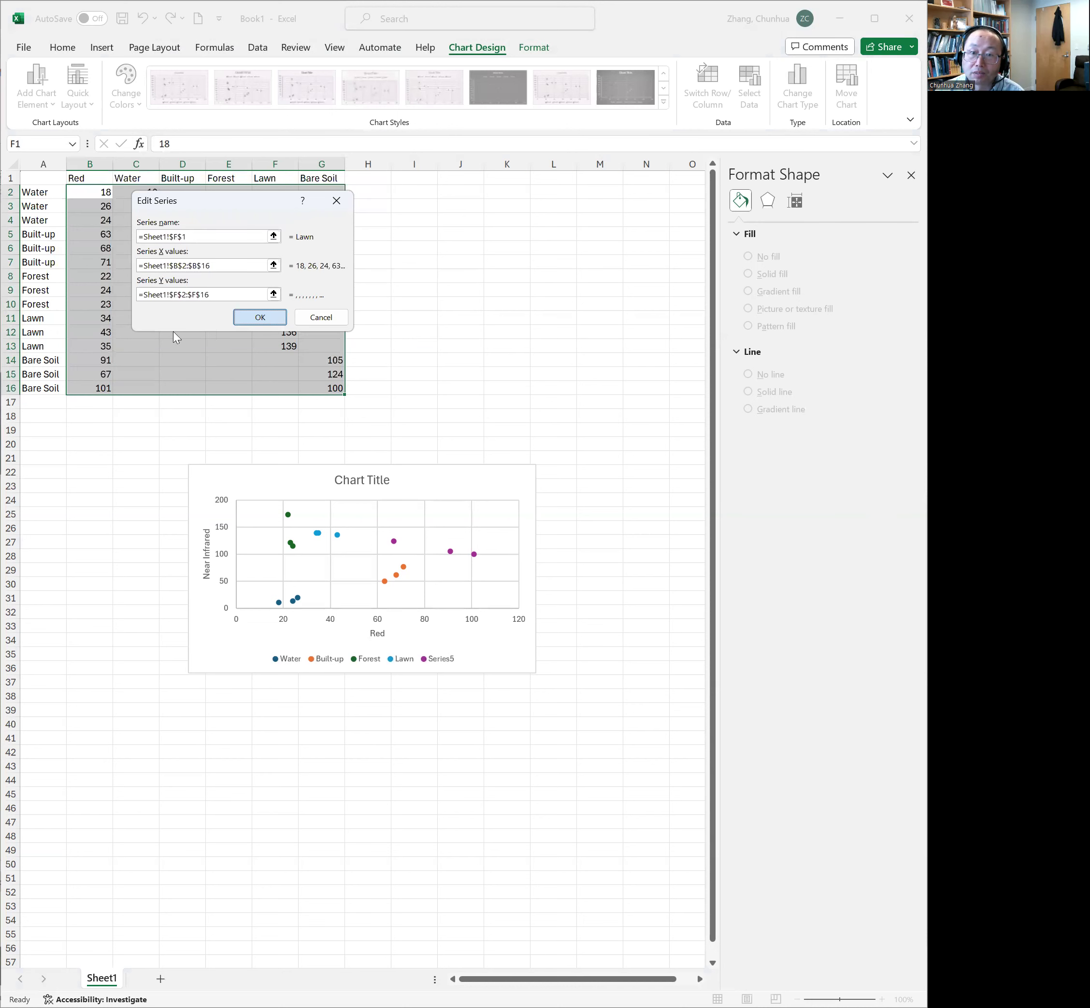
- Name the Series5 legend entry "Bare Soil" by linking it to cell G1, and apply the data source changes
{"action": "left_click", "coordinate": [172, 331]}
{"action": "left_click", "coordinate": [130, 257]}
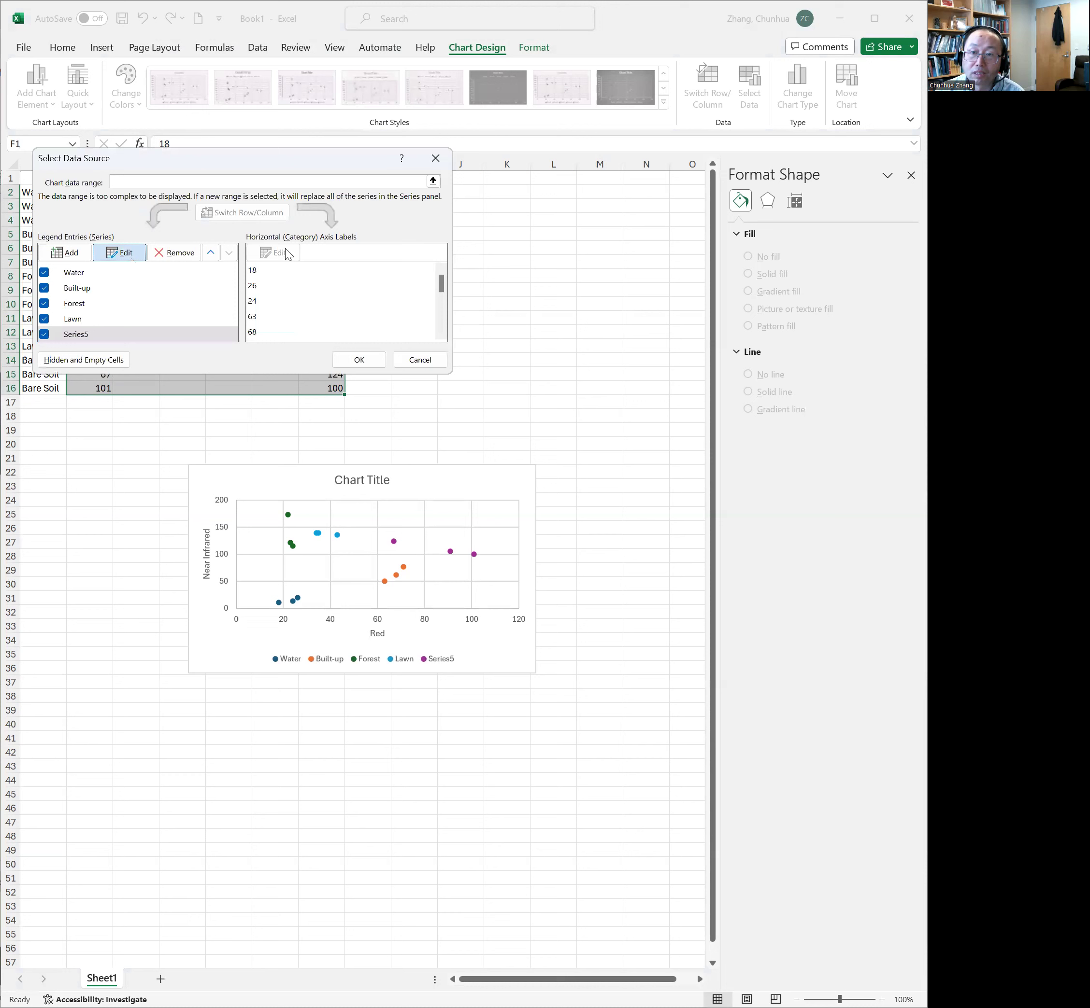
{"action": "left_click", "coordinate": [273, 236]}
{"action": "left_click", "coordinate": [327, 178]}
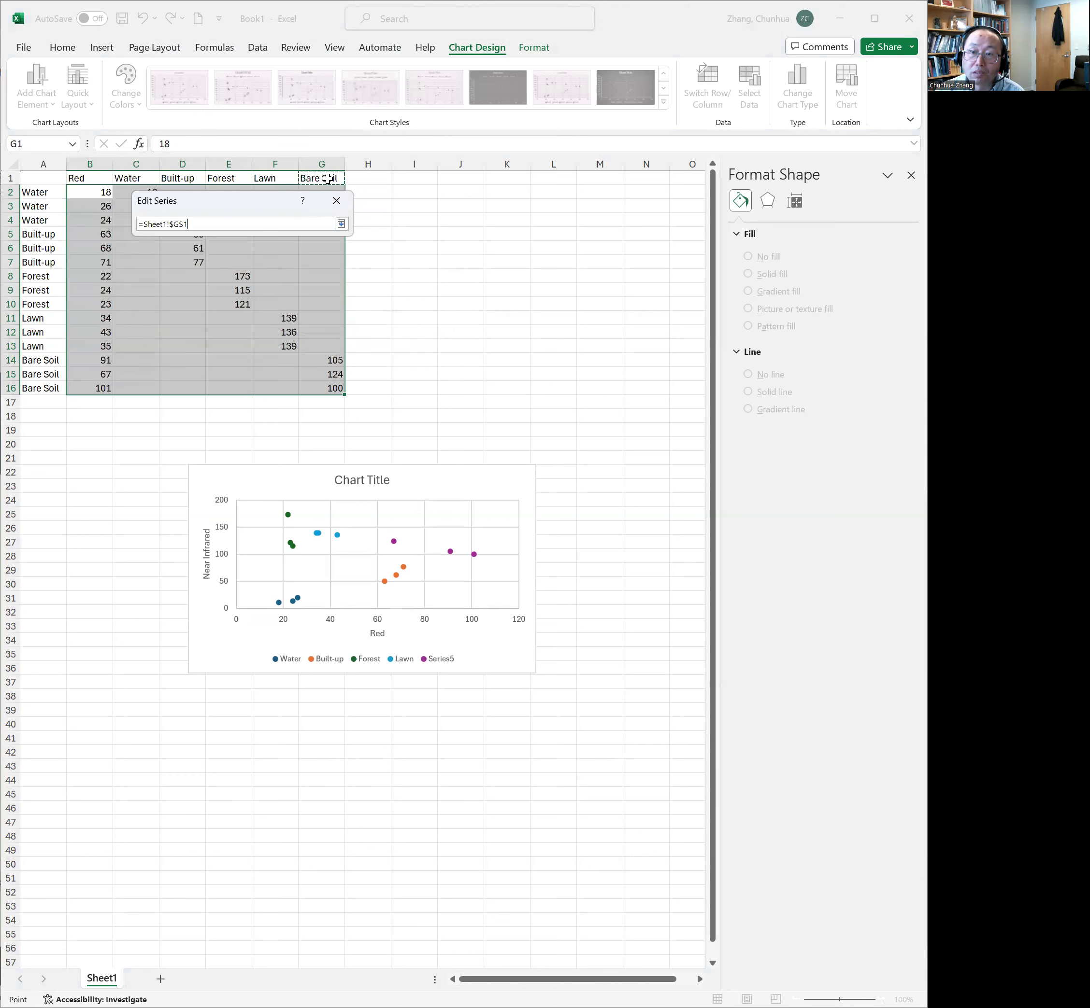
{"action": "left_click", "coordinate": [341, 224]}
{"action": "left_click", "coordinate": [277, 315]}
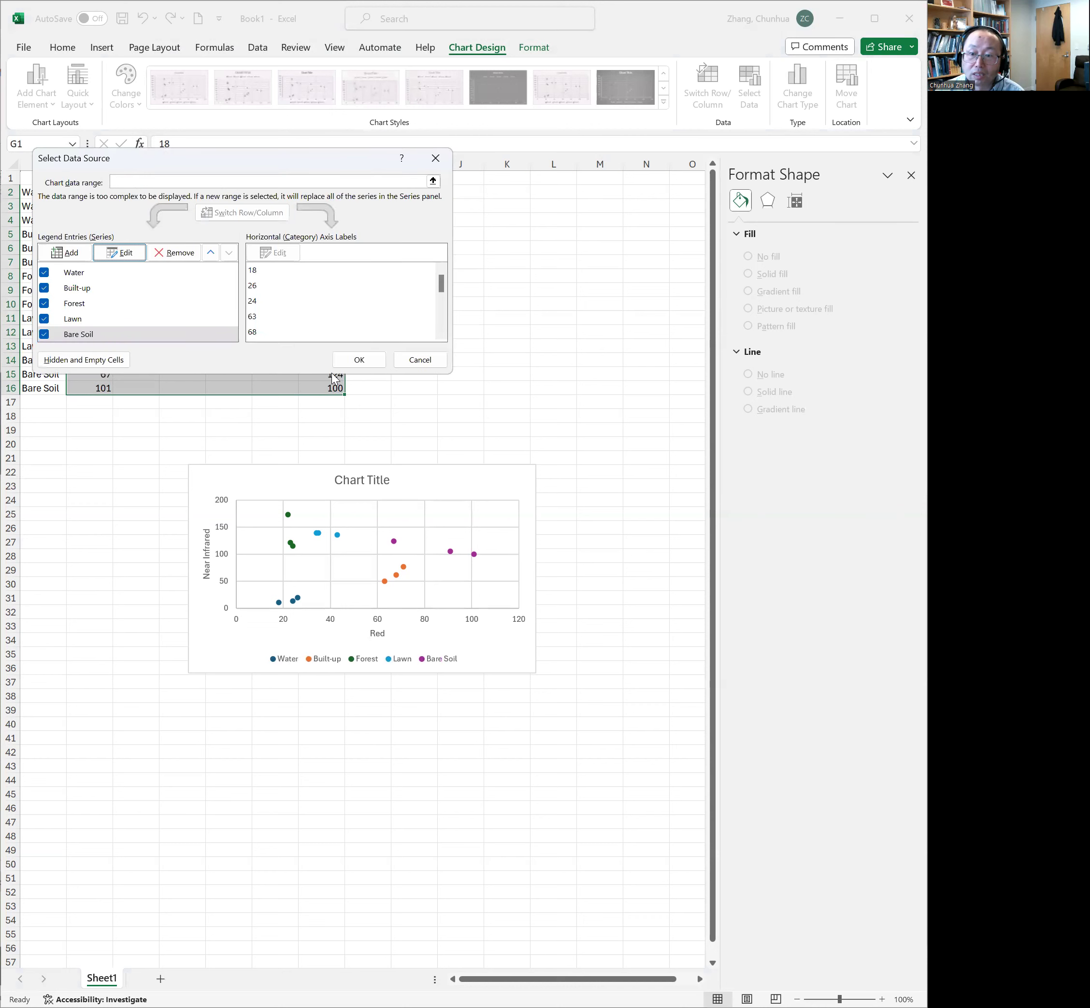
{"action": "left_click", "coordinate": [358, 361]}
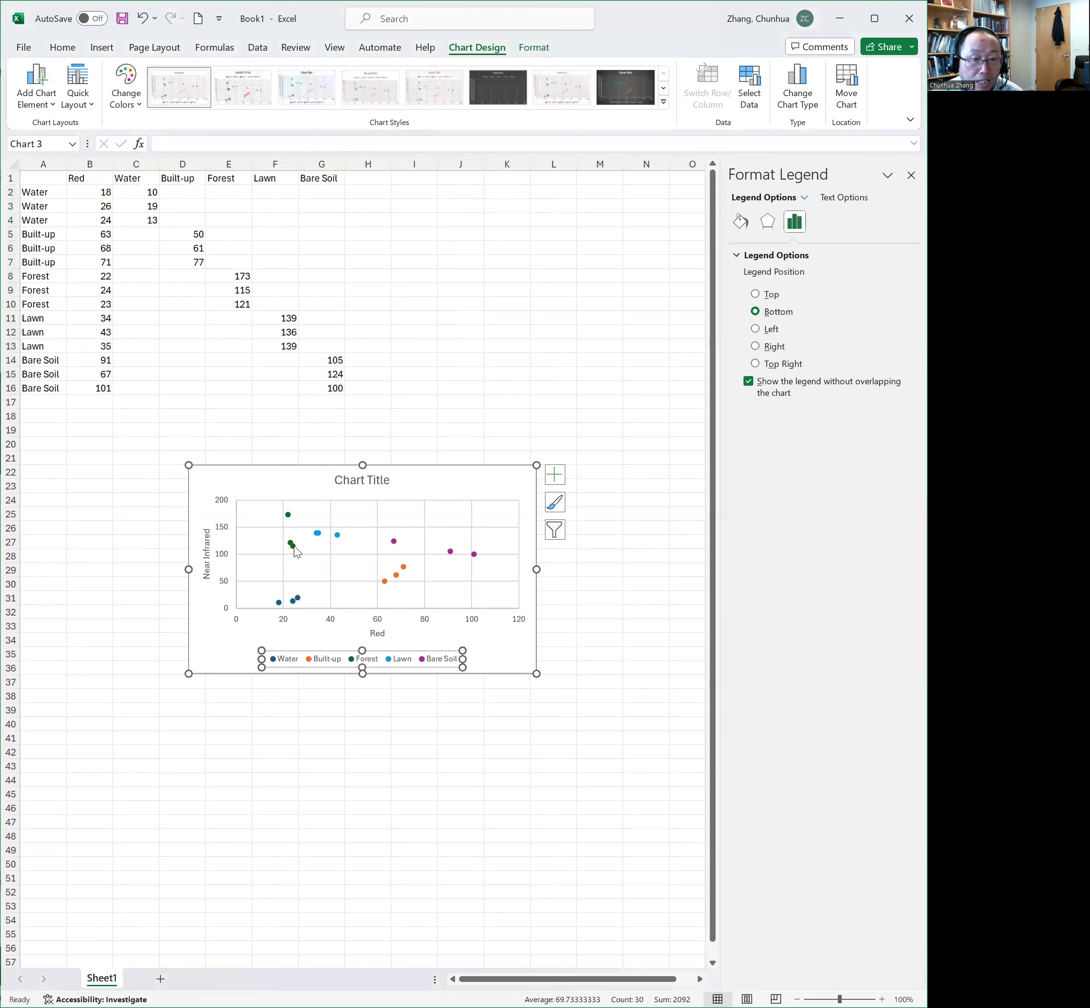
- Format the Water series markers in the scatter chart as built-in squares with a solid fill
{"action": "mouse_move", "coordinate": [294, 548]}
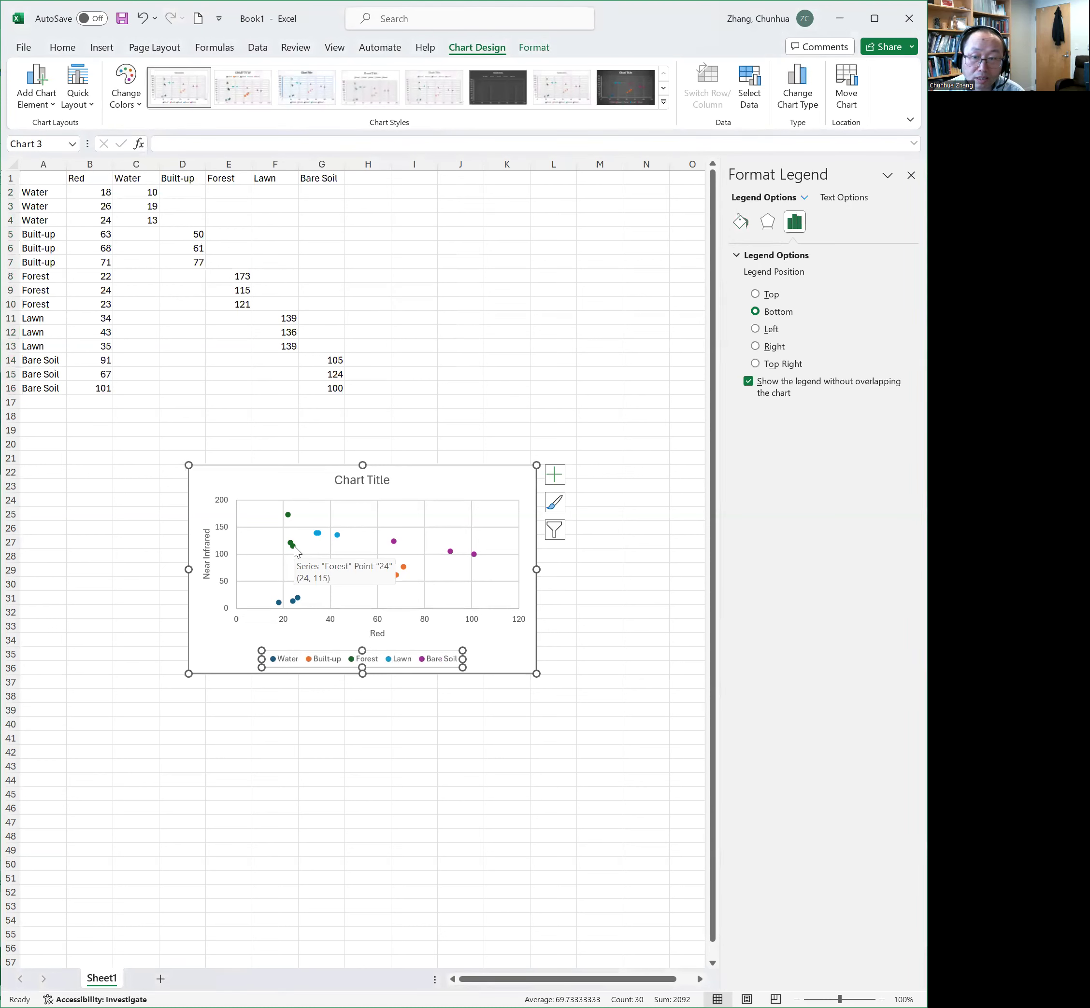
{"action": "left_click", "coordinate": [293, 547]}
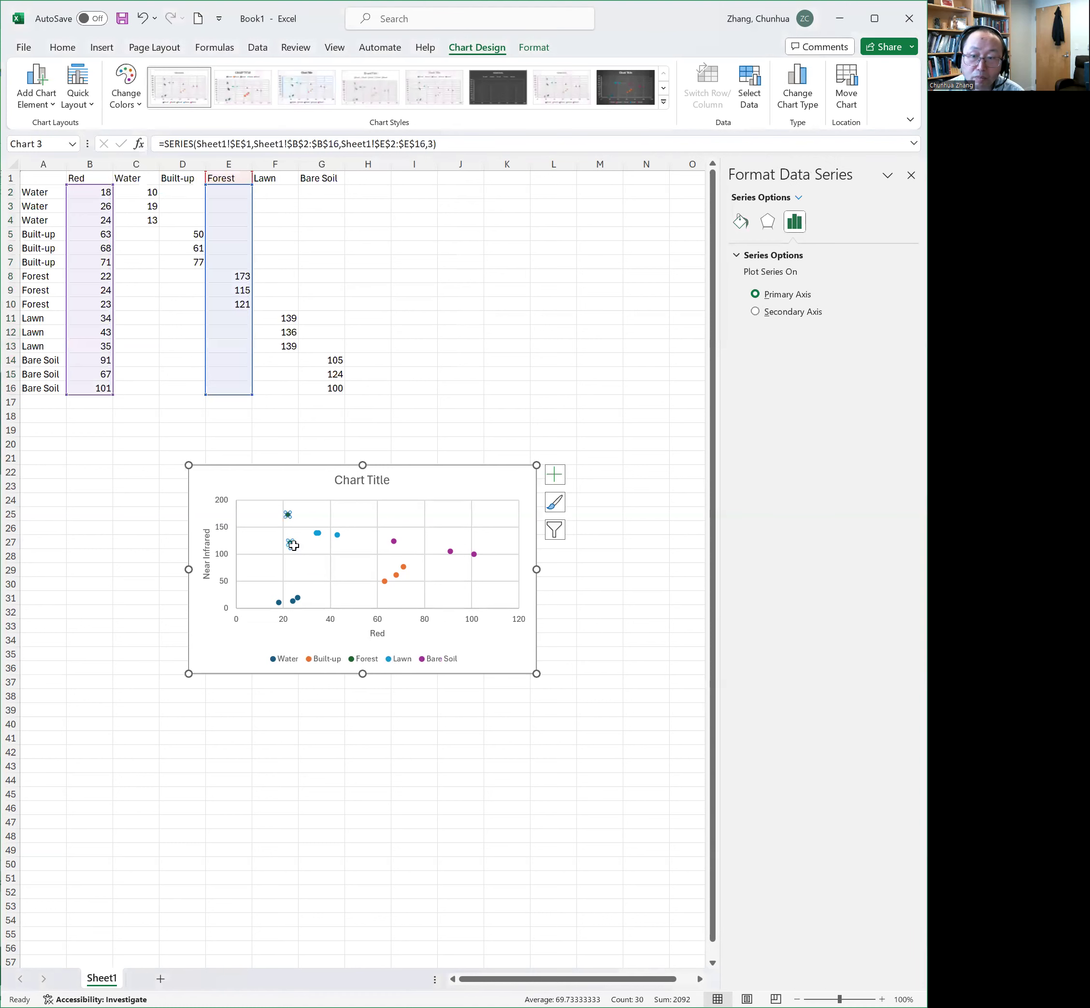
{"action": "left_click", "coordinate": [298, 599]}
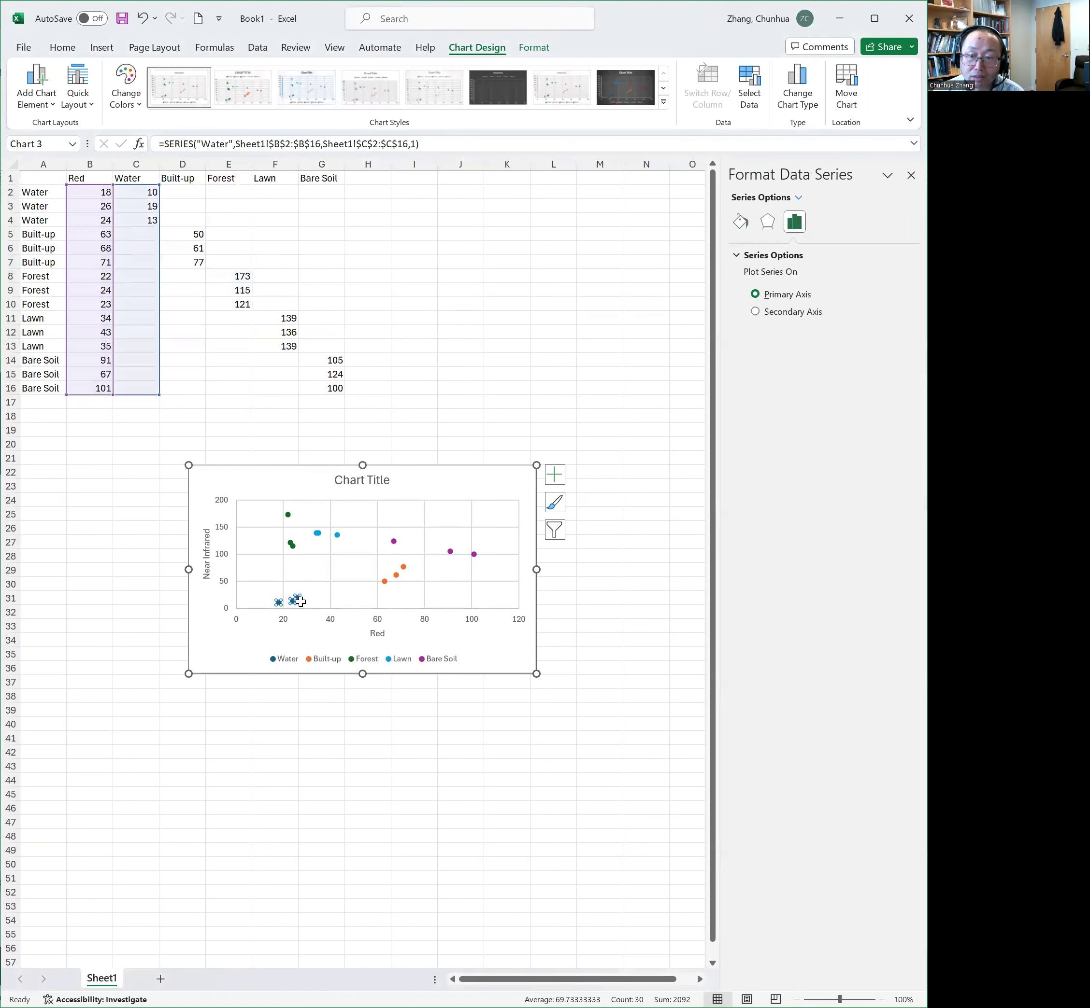
{"action": "mouse_move", "coordinate": [297, 599]}
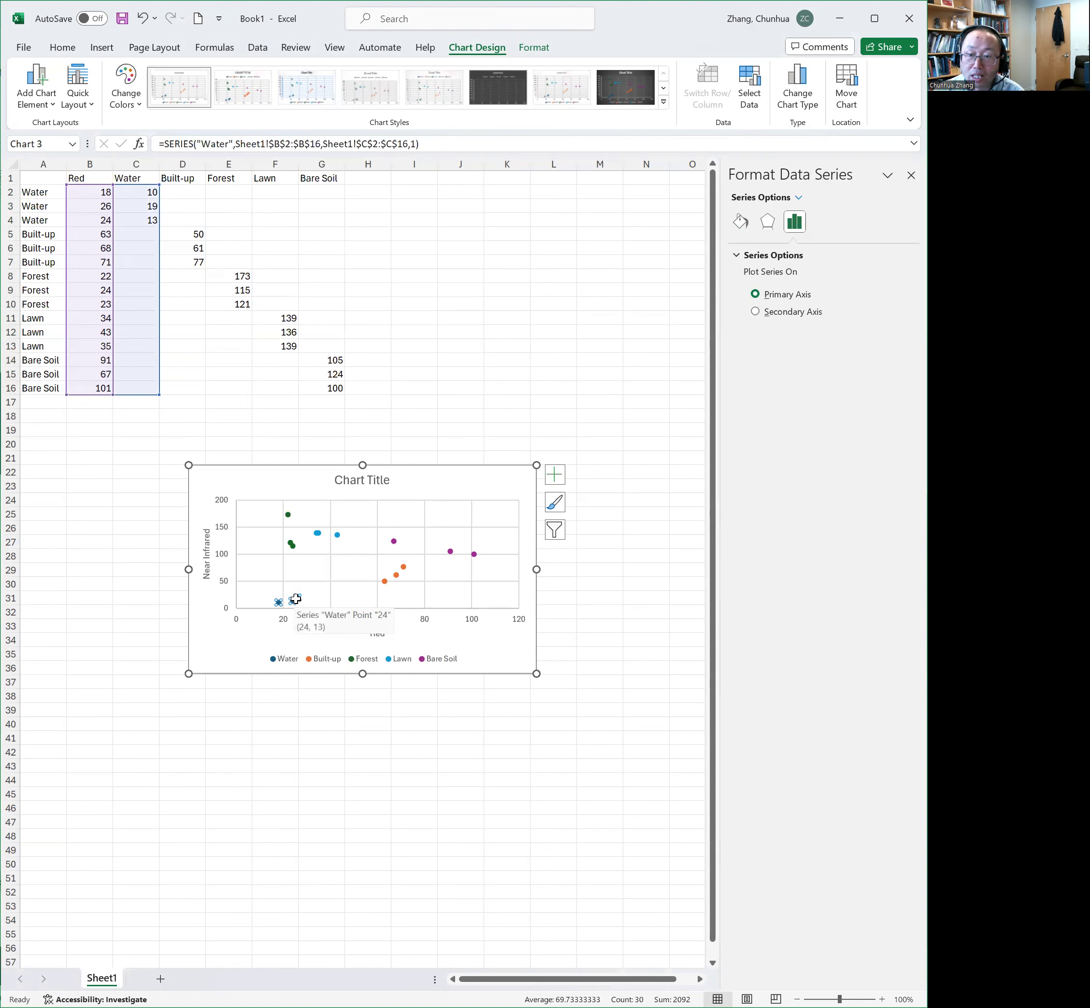
{"action": "right_click", "coordinate": [305, 600]}
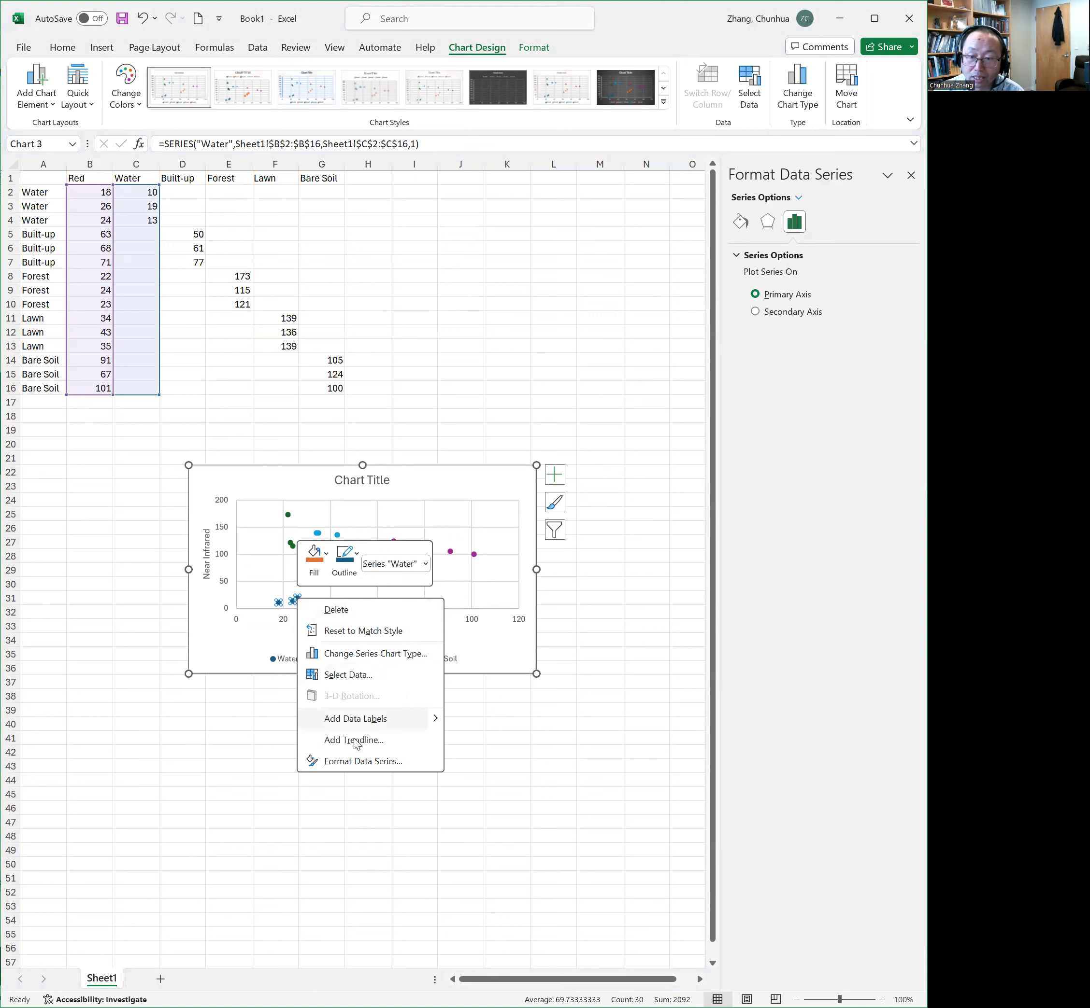
{"action": "left_click", "coordinate": [366, 766]}
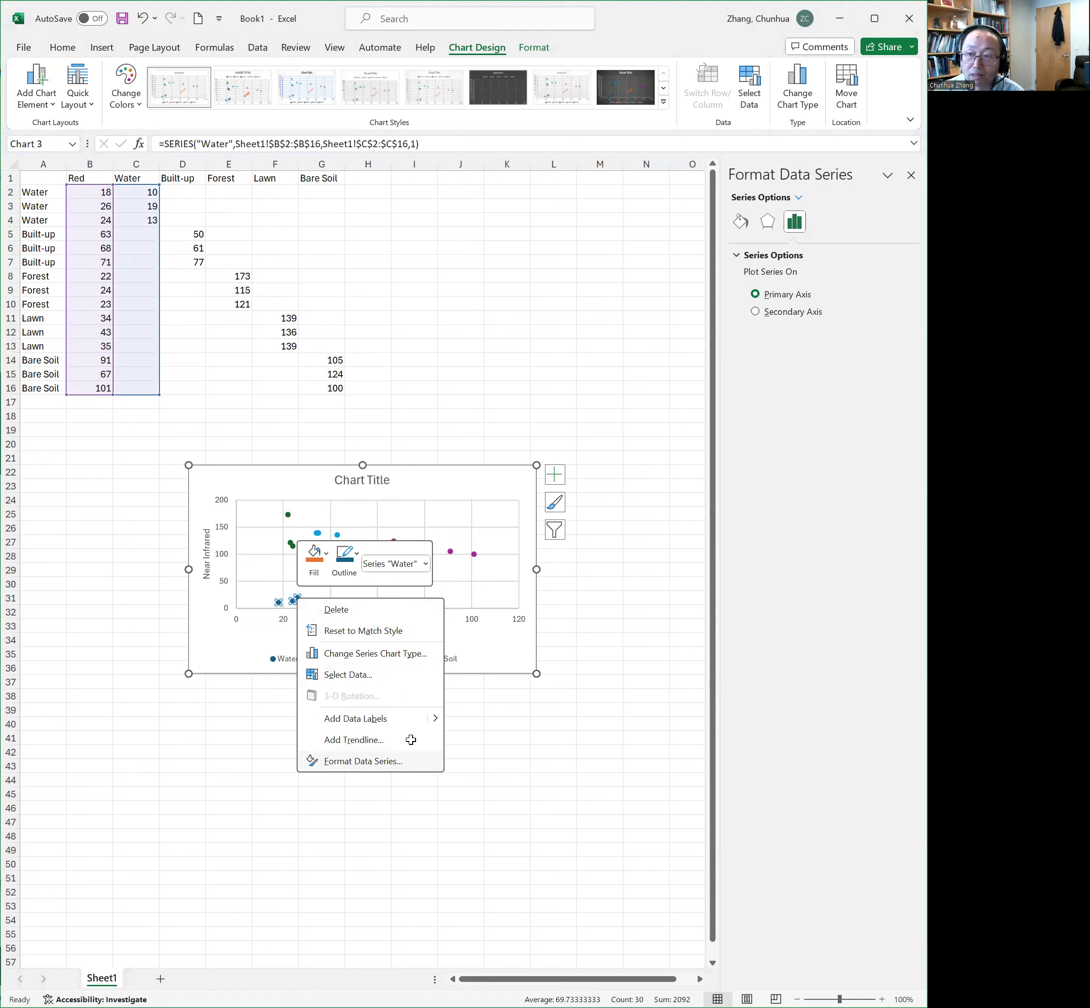
{"action": "left_click", "coordinate": [744, 224]}
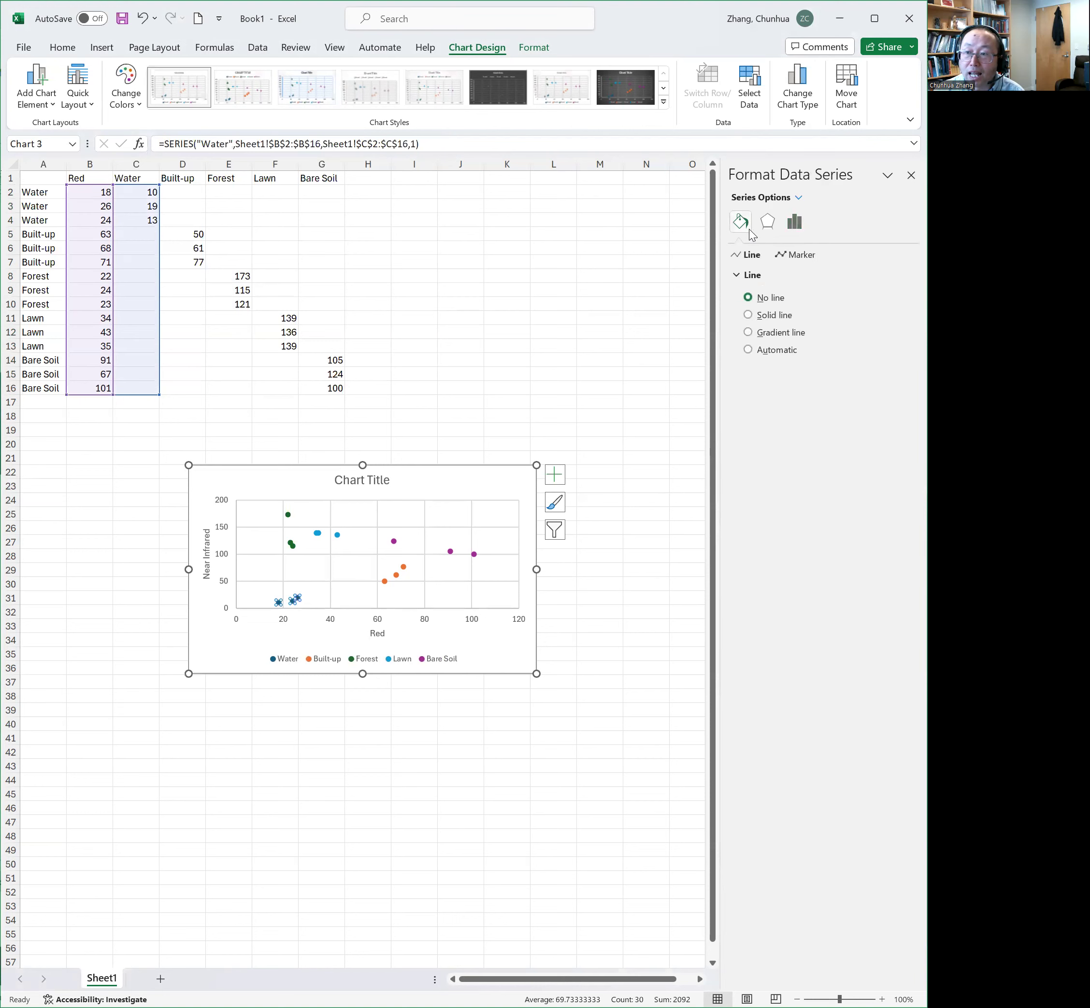
{"action": "left_click", "coordinate": [799, 255]}
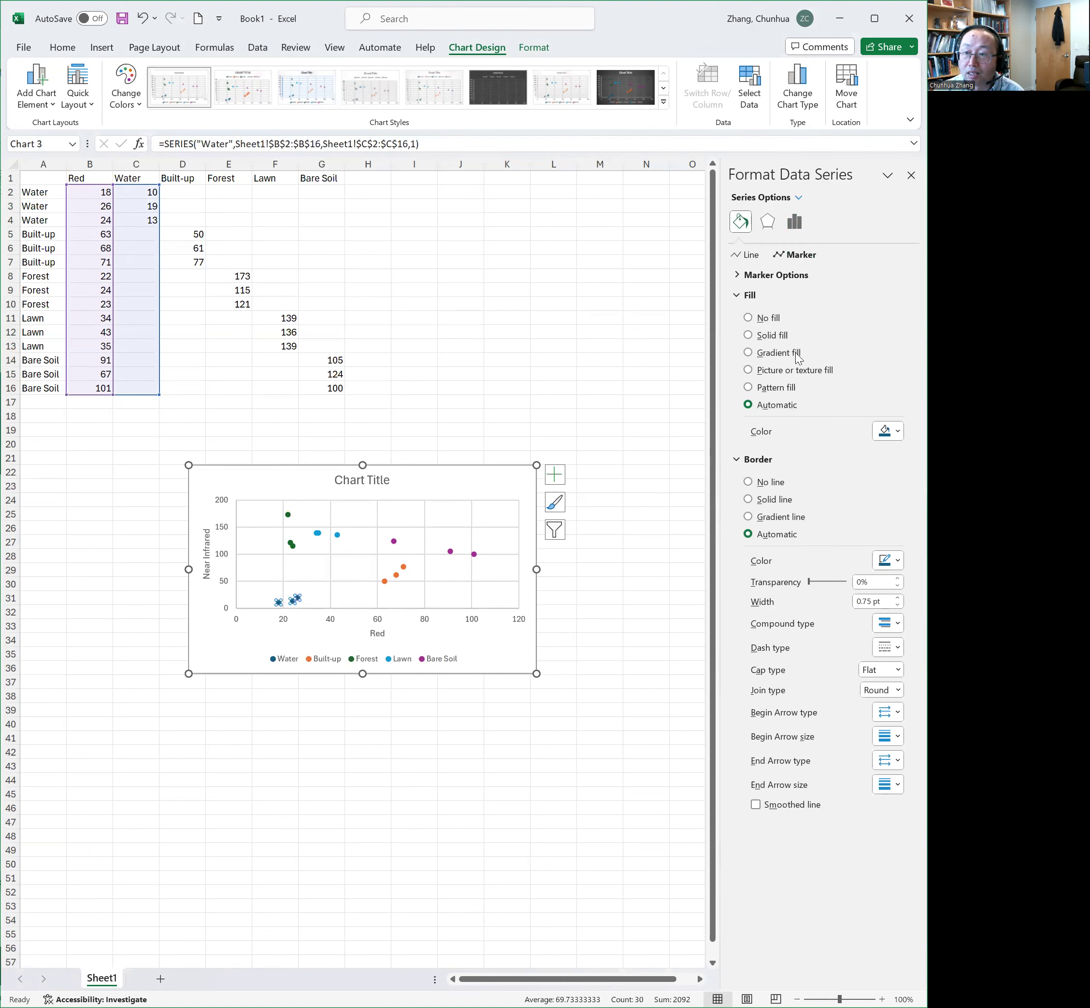
{"action": "left_click", "coordinate": [737, 275]}
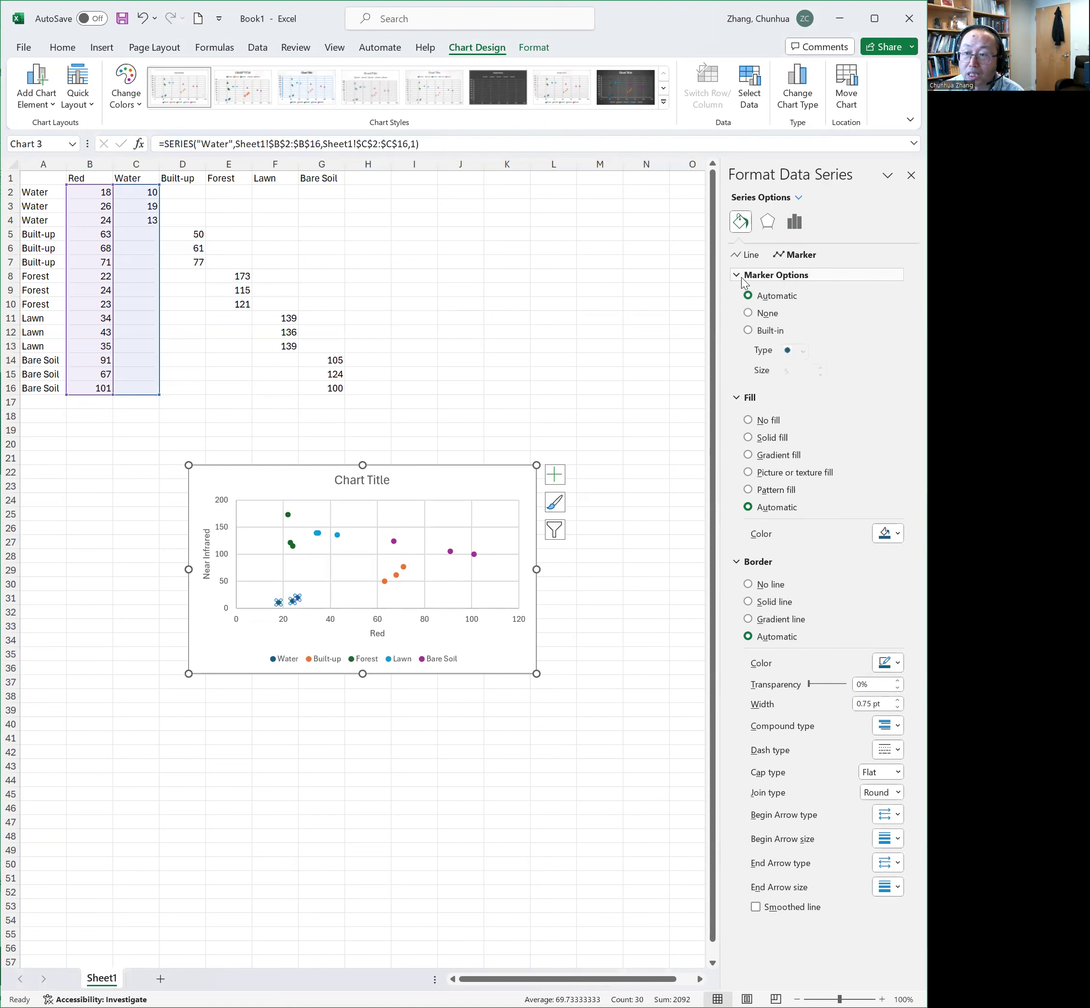
{"action": "left_click", "coordinate": [755, 331]}
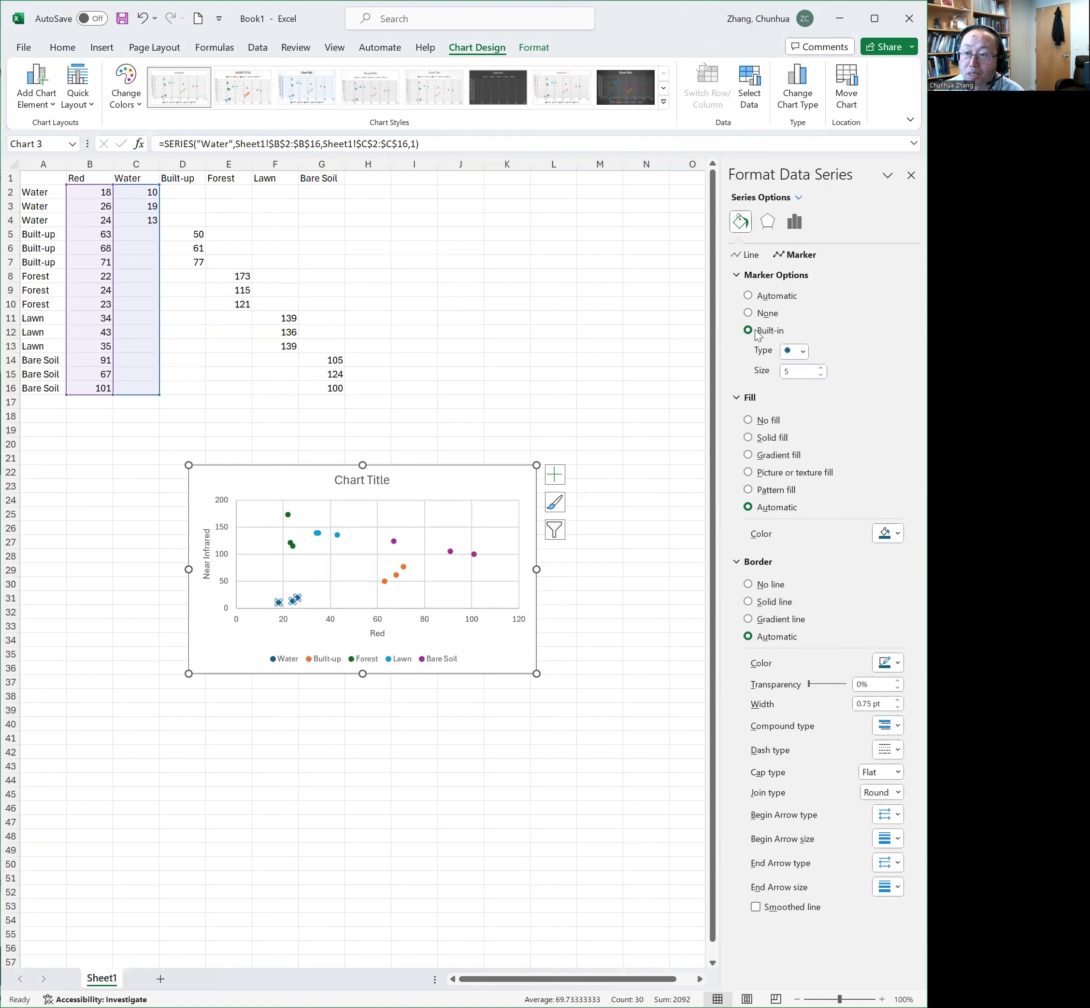
{"action": "left_click", "coordinate": [801, 356]}
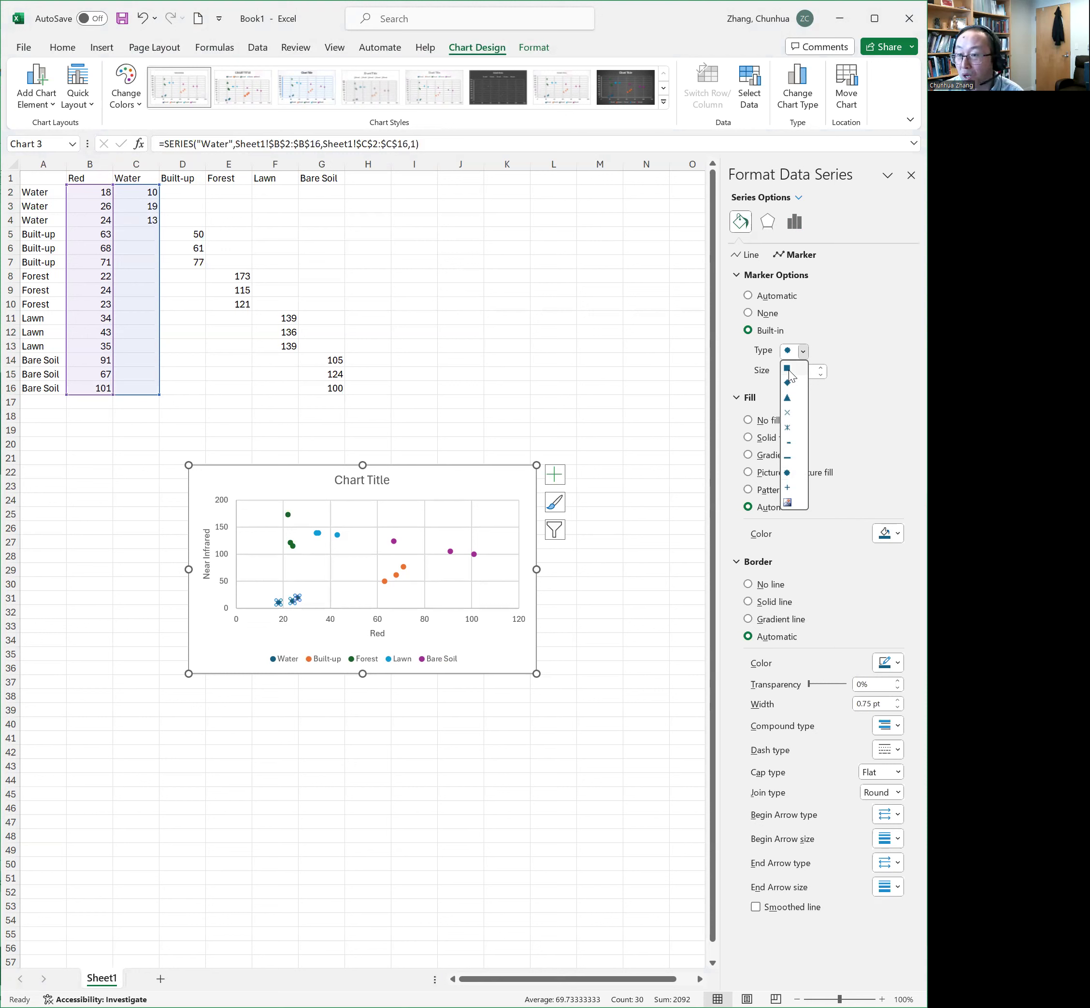
{"action": "left_click", "coordinate": [788, 369]}
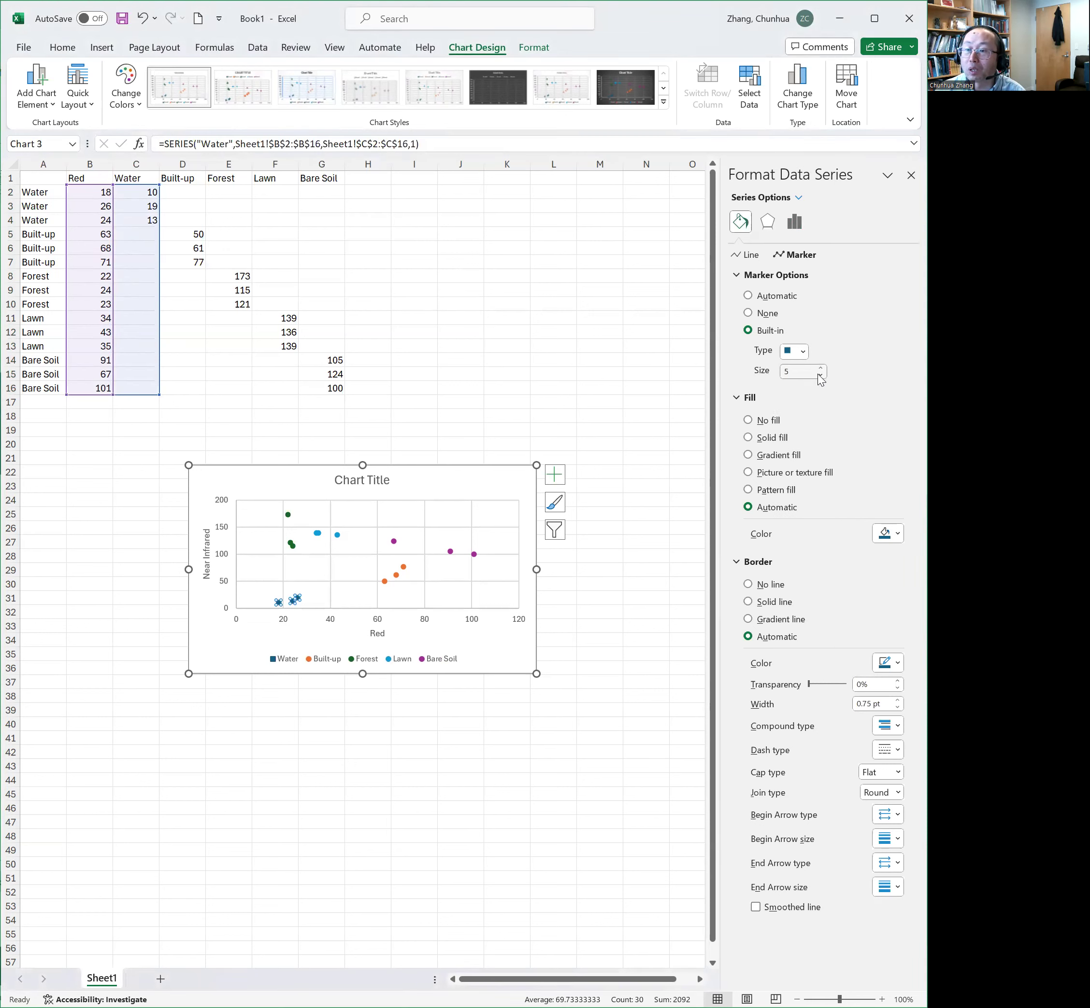
{"action": "left_click", "coordinate": [748, 439]}
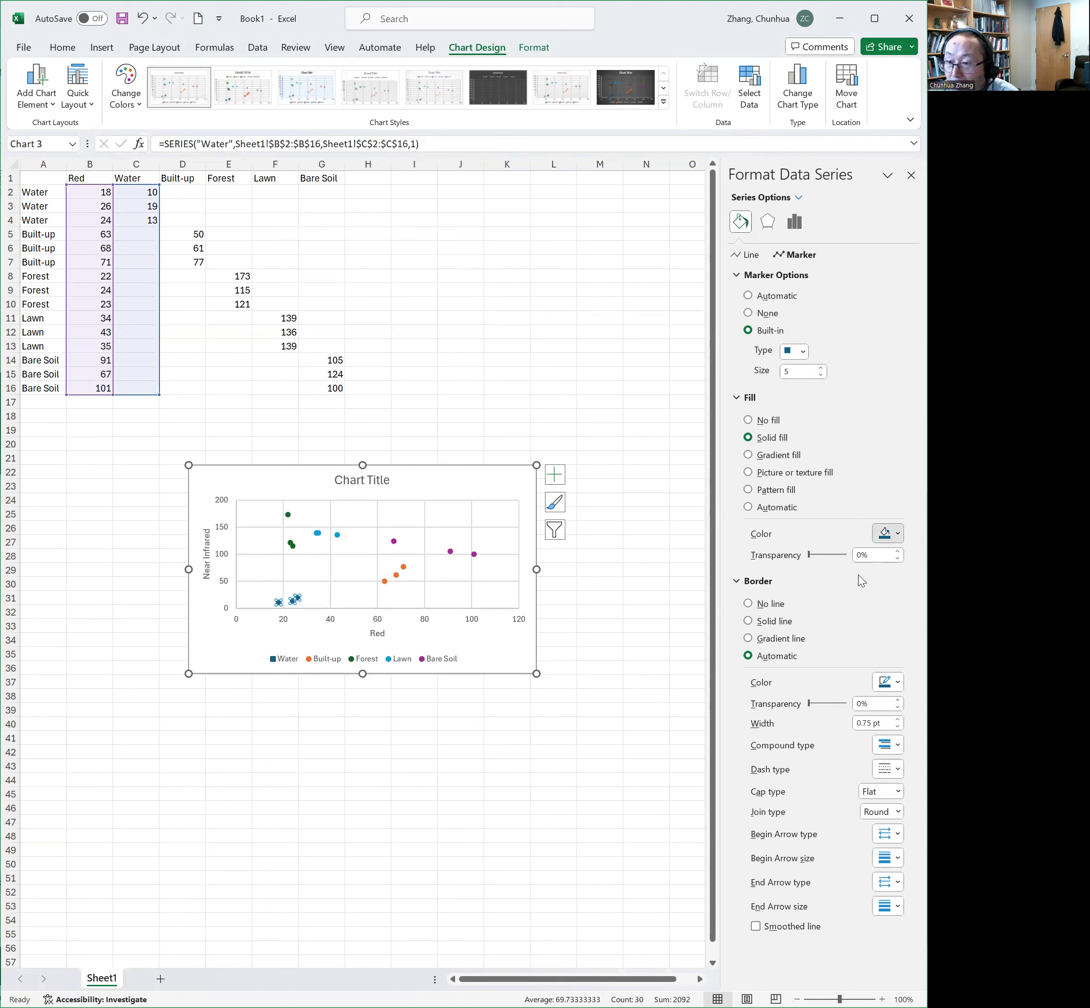
{"action": "left_click", "coordinate": [882, 500]}
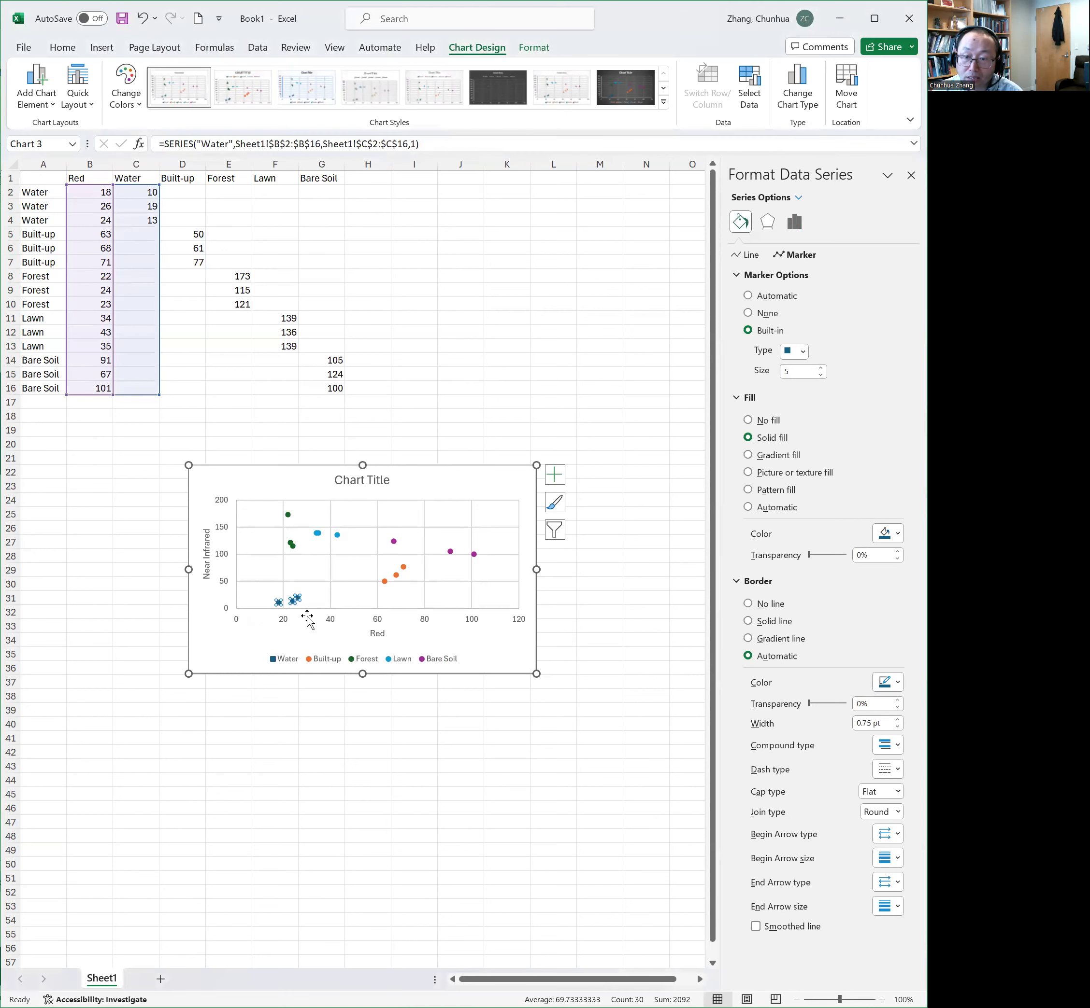
- Format the Built-up series markers in the scatter chart as built-in circles with a solid red fill
{"action": "left_click", "coordinate": [332, 663]}
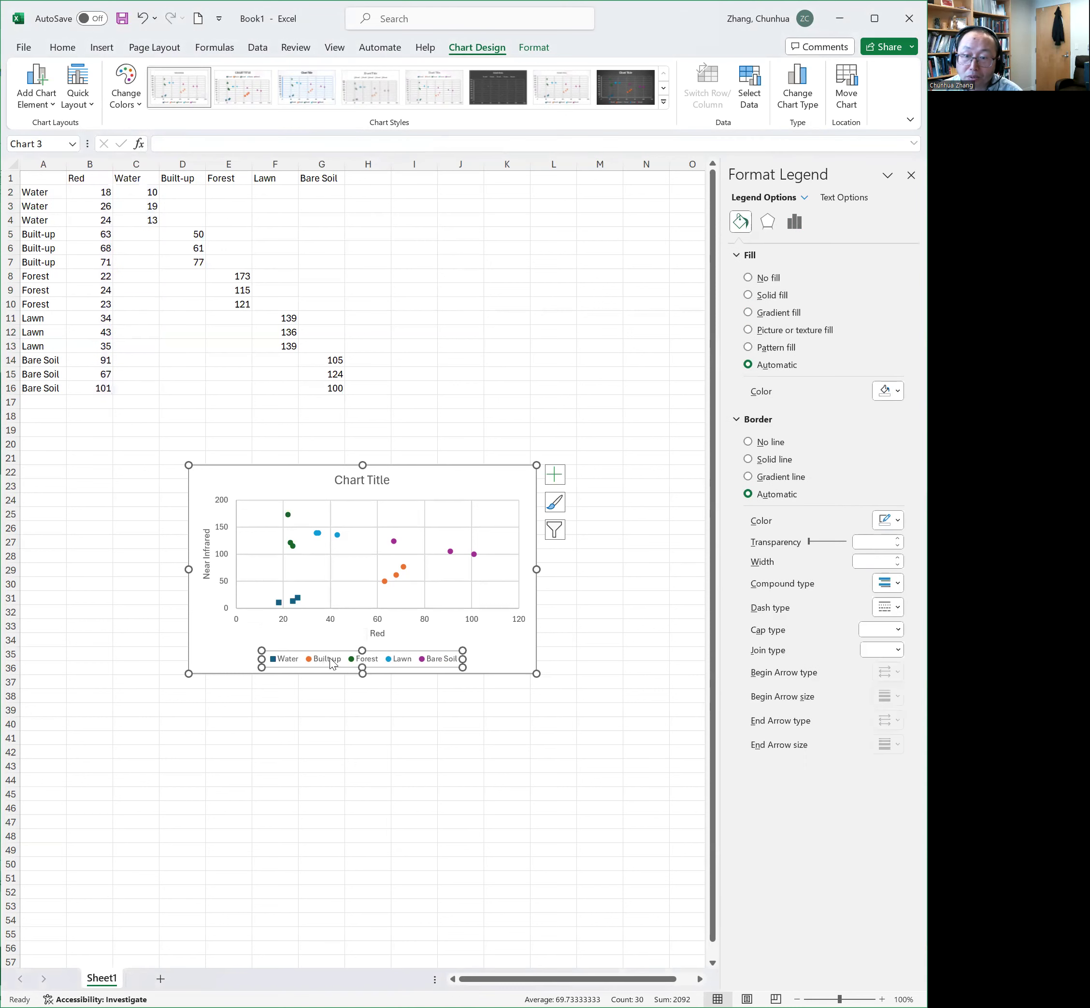
{"action": "left_click", "coordinate": [396, 576]}
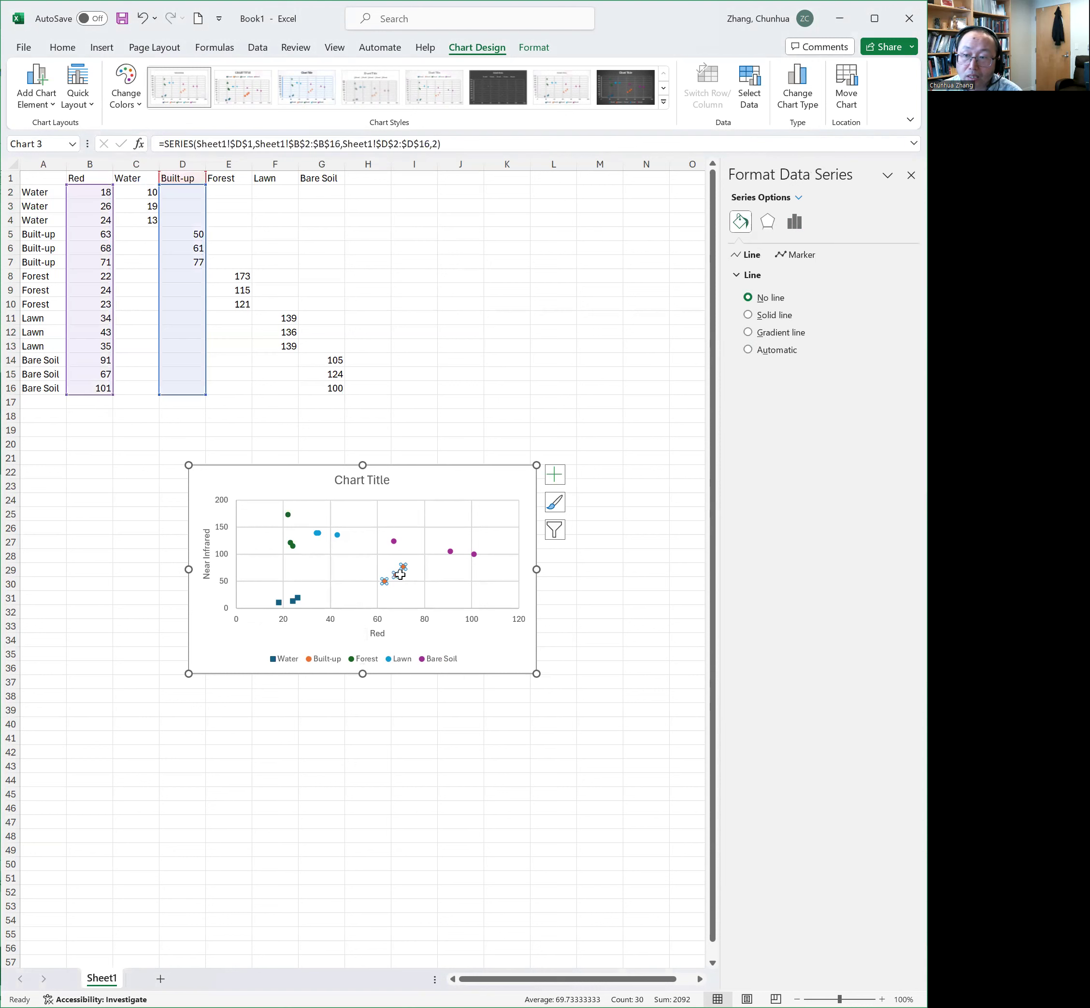
{"action": "left_click", "coordinate": [796, 255]}
{"action": "left_click", "coordinate": [737, 275]}
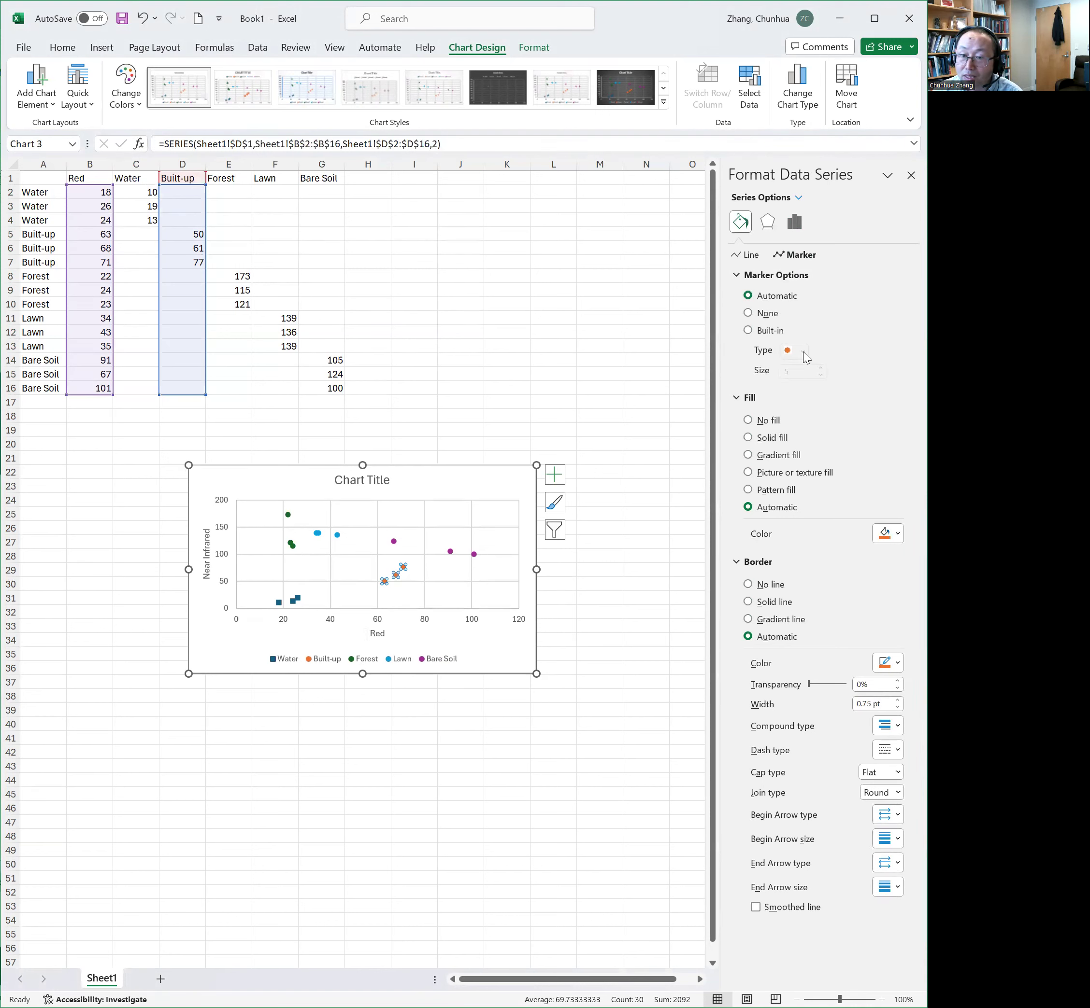
{"action": "left_click", "coordinate": [749, 330]}
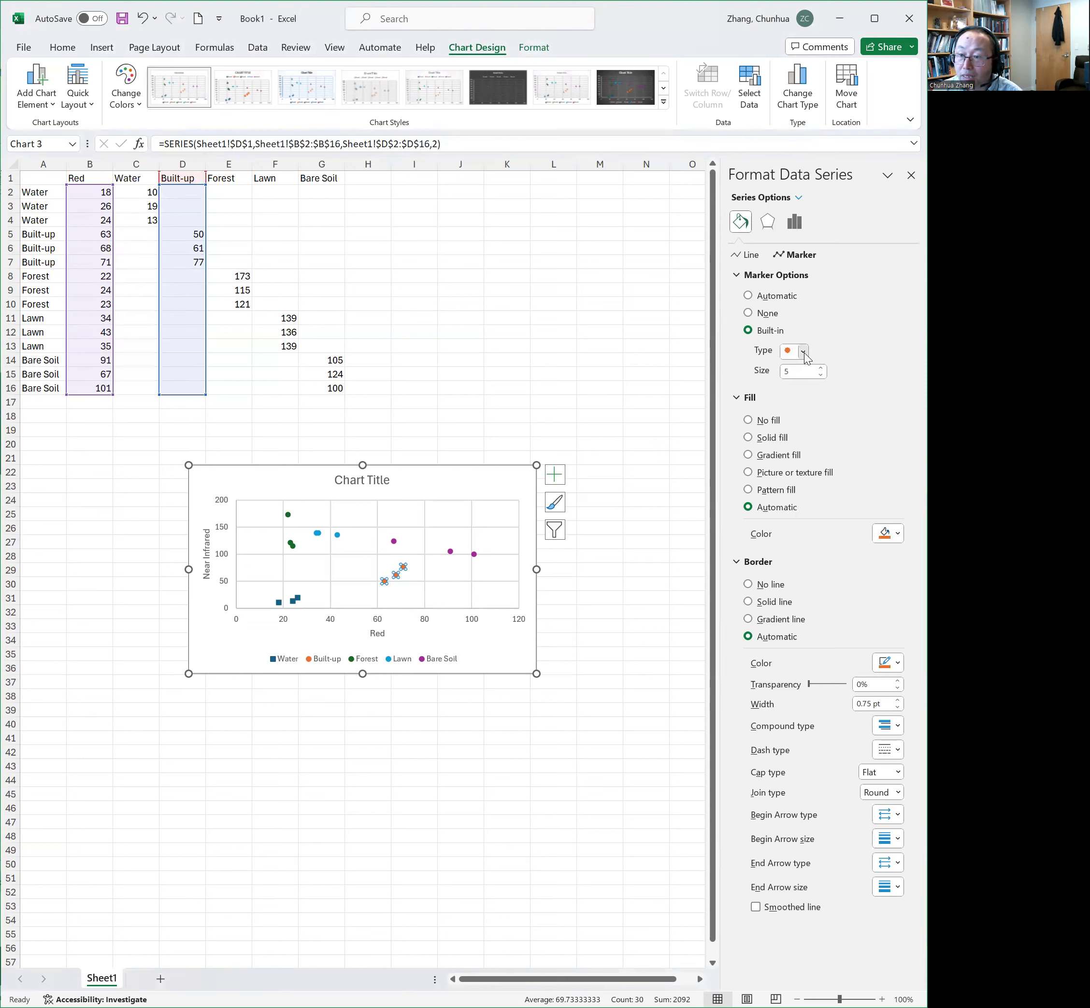
{"action": "left_click", "coordinate": [804, 353]}
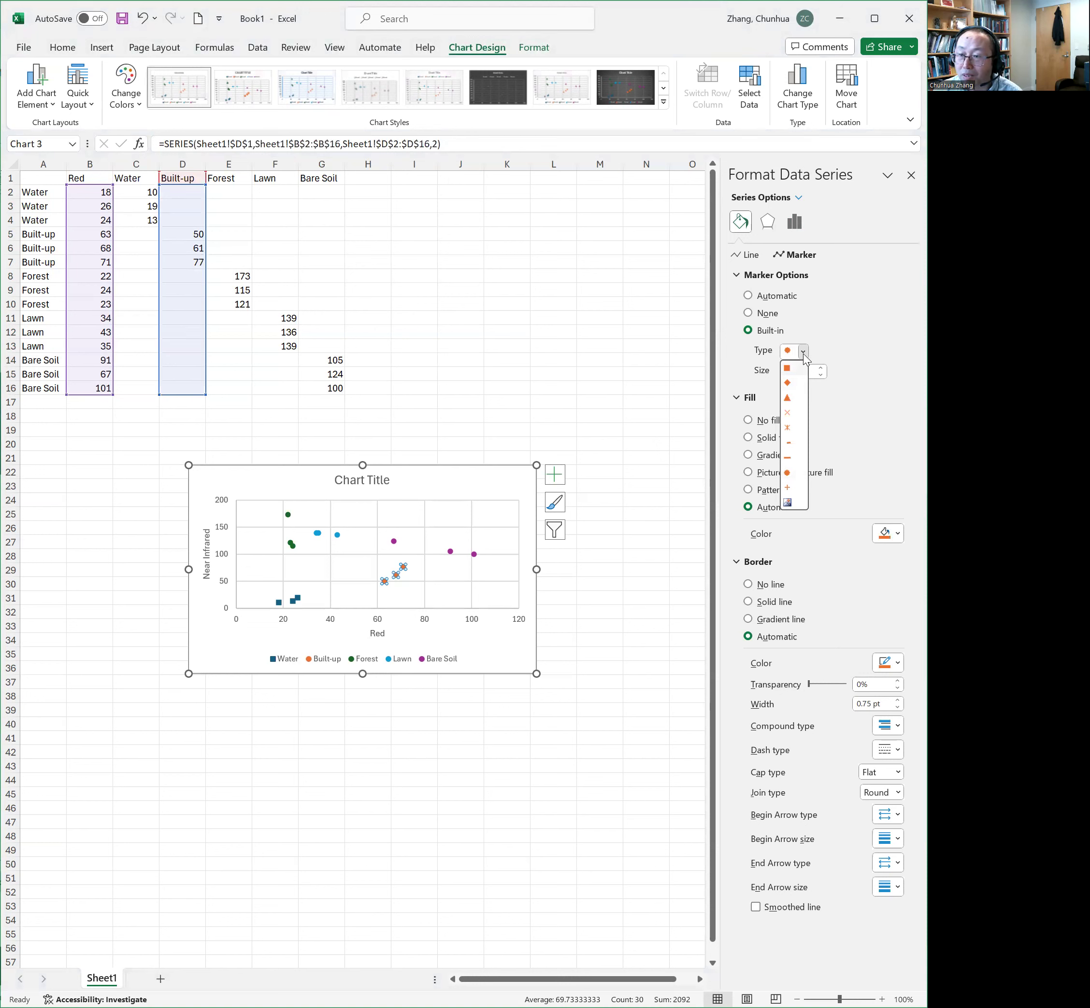
{"action": "left_click", "coordinate": [825, 479]}
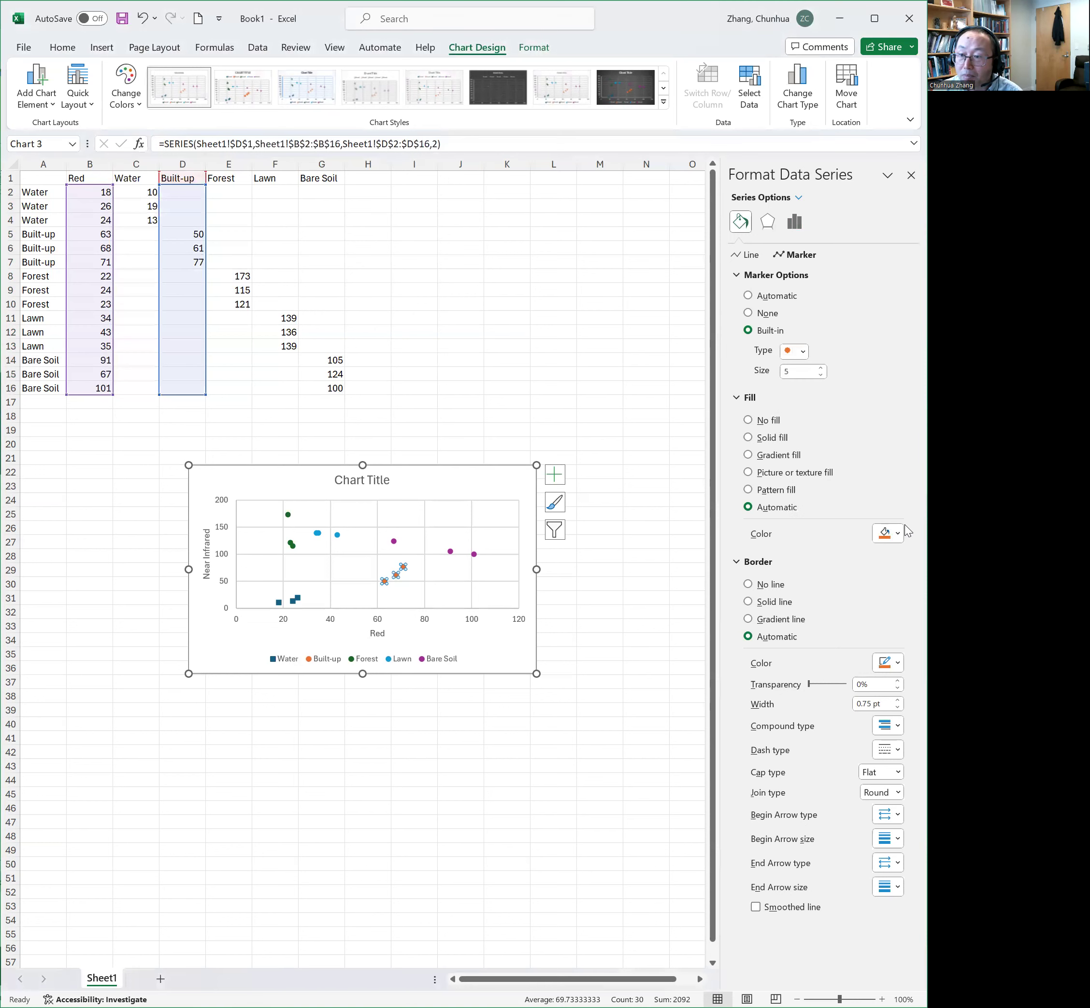
{"action": "left_click", "coordinate": [764, 440]}
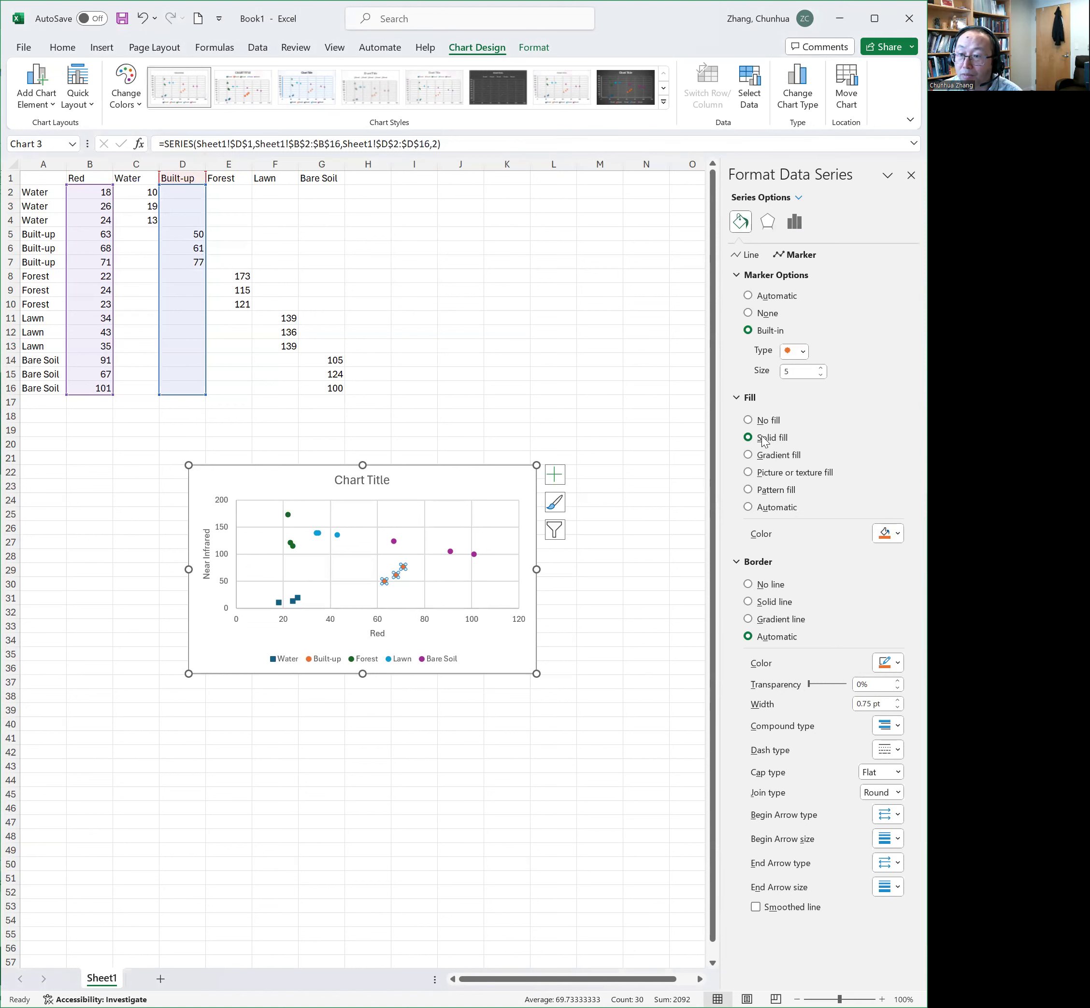
{"action": "left_click", "coordinate": [897, 534]}
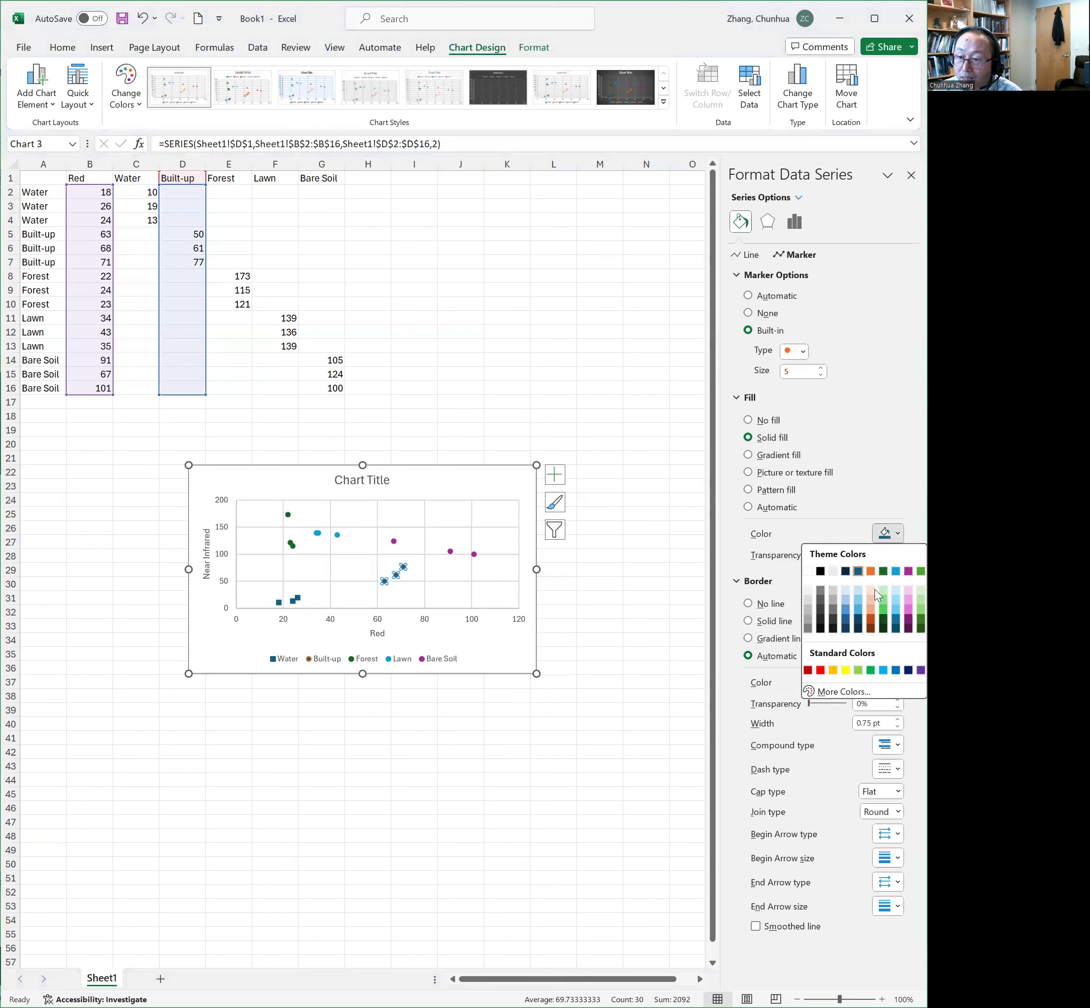
{"action": "left_click", "coordinate": [820, 671]}
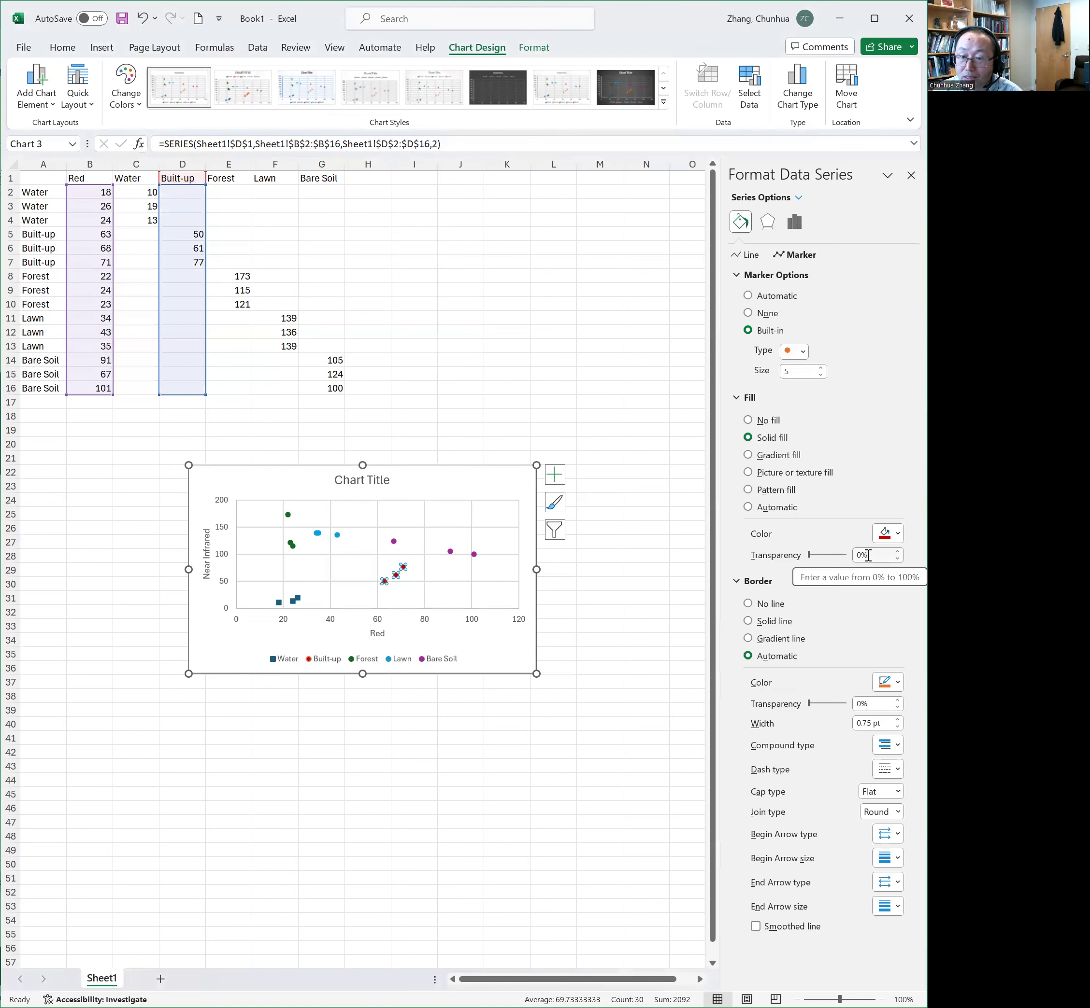
- Format the Forest series markers as built-in triangles with a solid fill in the dark teal theme colour
{"action": "left_click", "coordinate": [375, 663]}
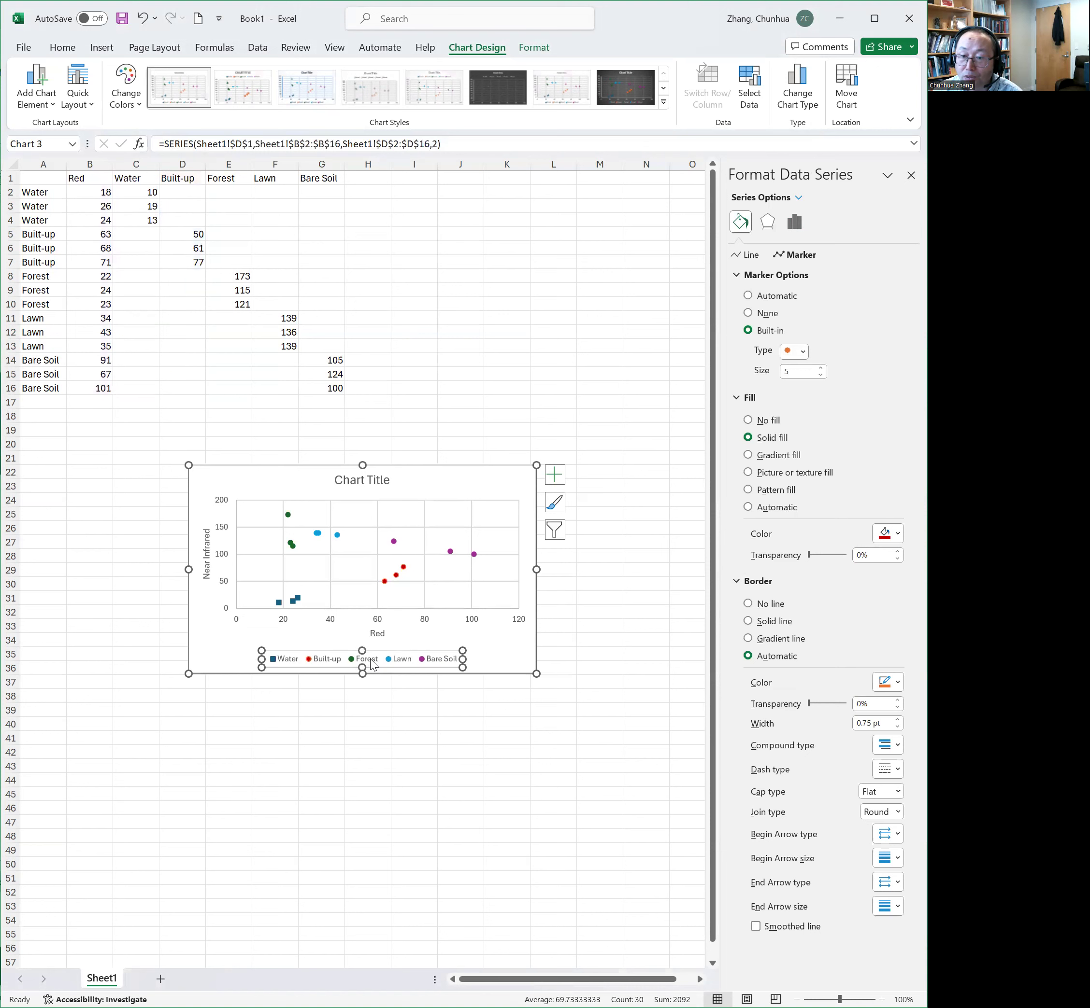
{"action": "left_click", "coordinate": [292, 545]}
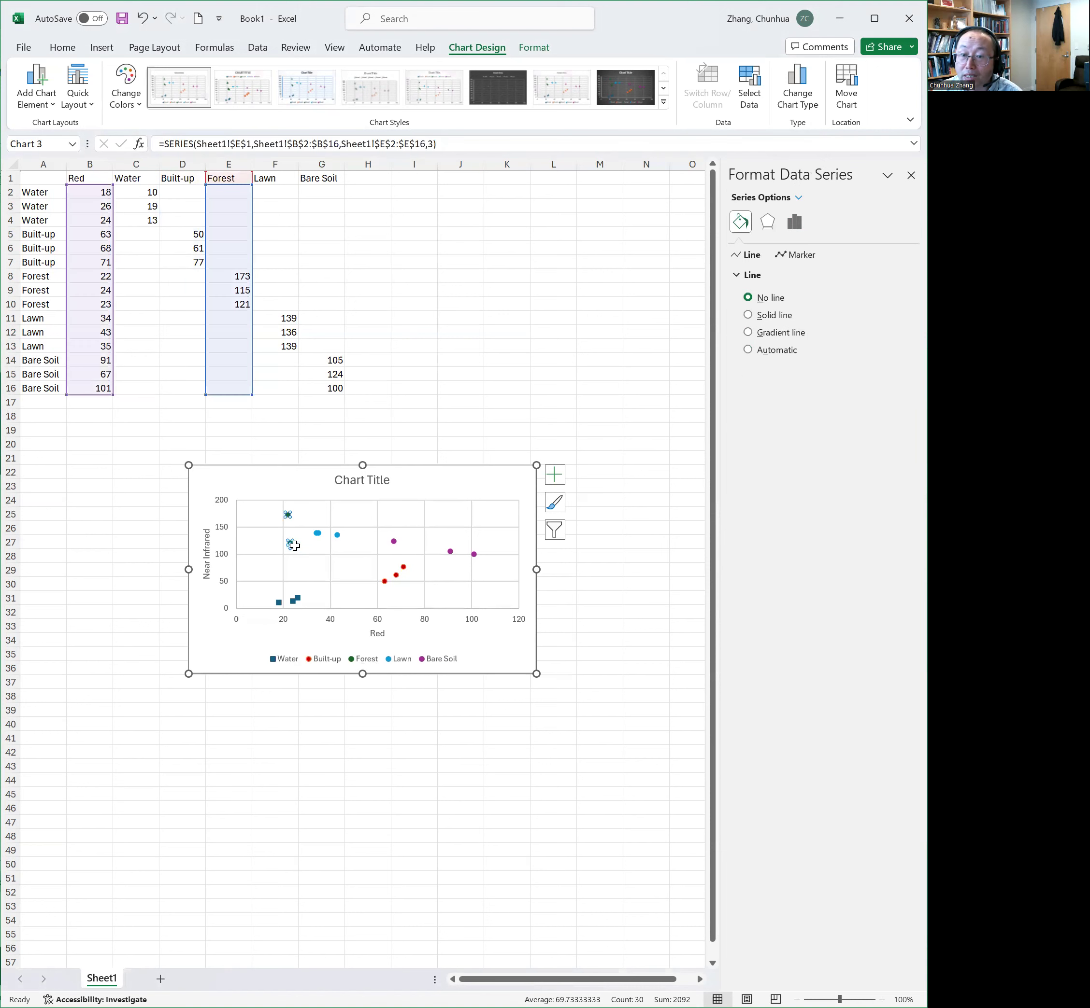
{"action": "left_click", "coordinate": [798, 256]}
{"action": "left_click", "coordinate": [787, 275]}
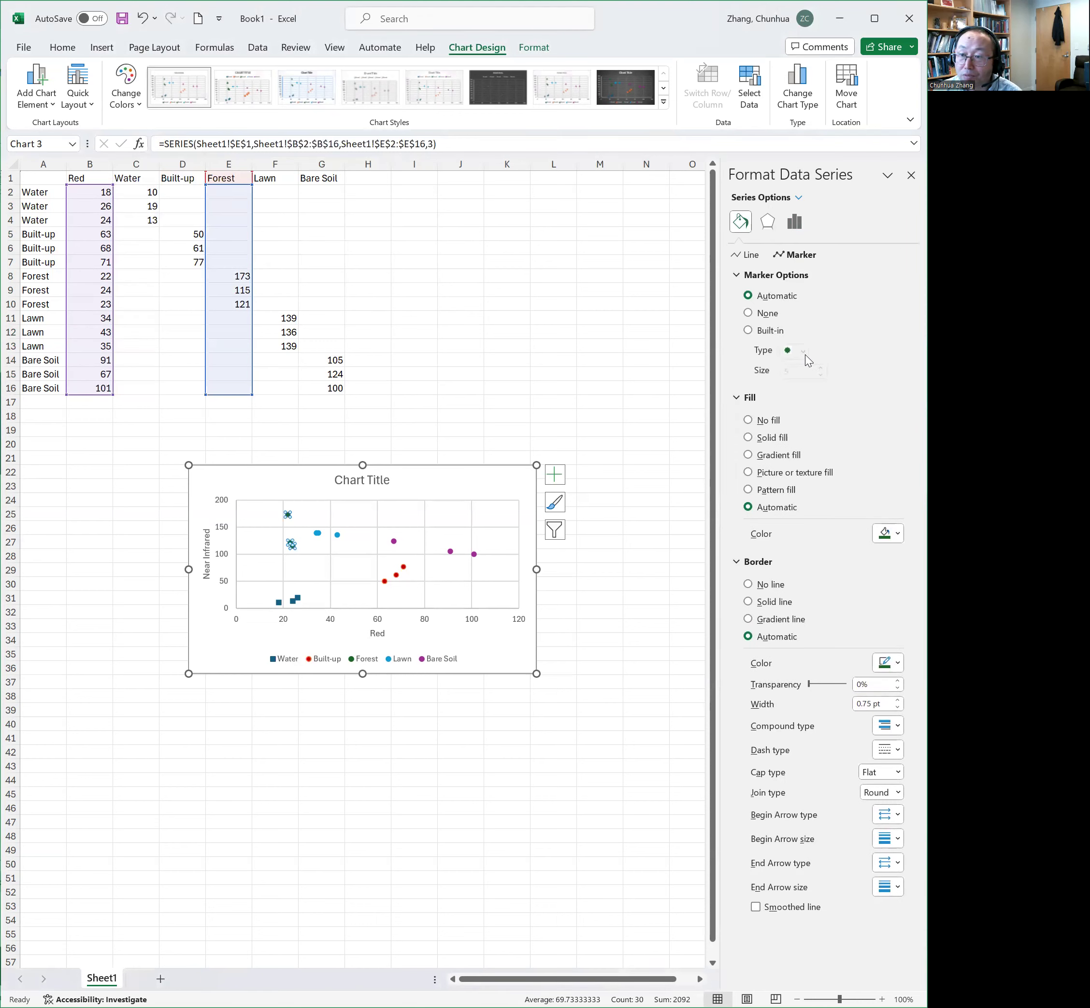
{"action": "left_click", "coordinate": [766, 334]}
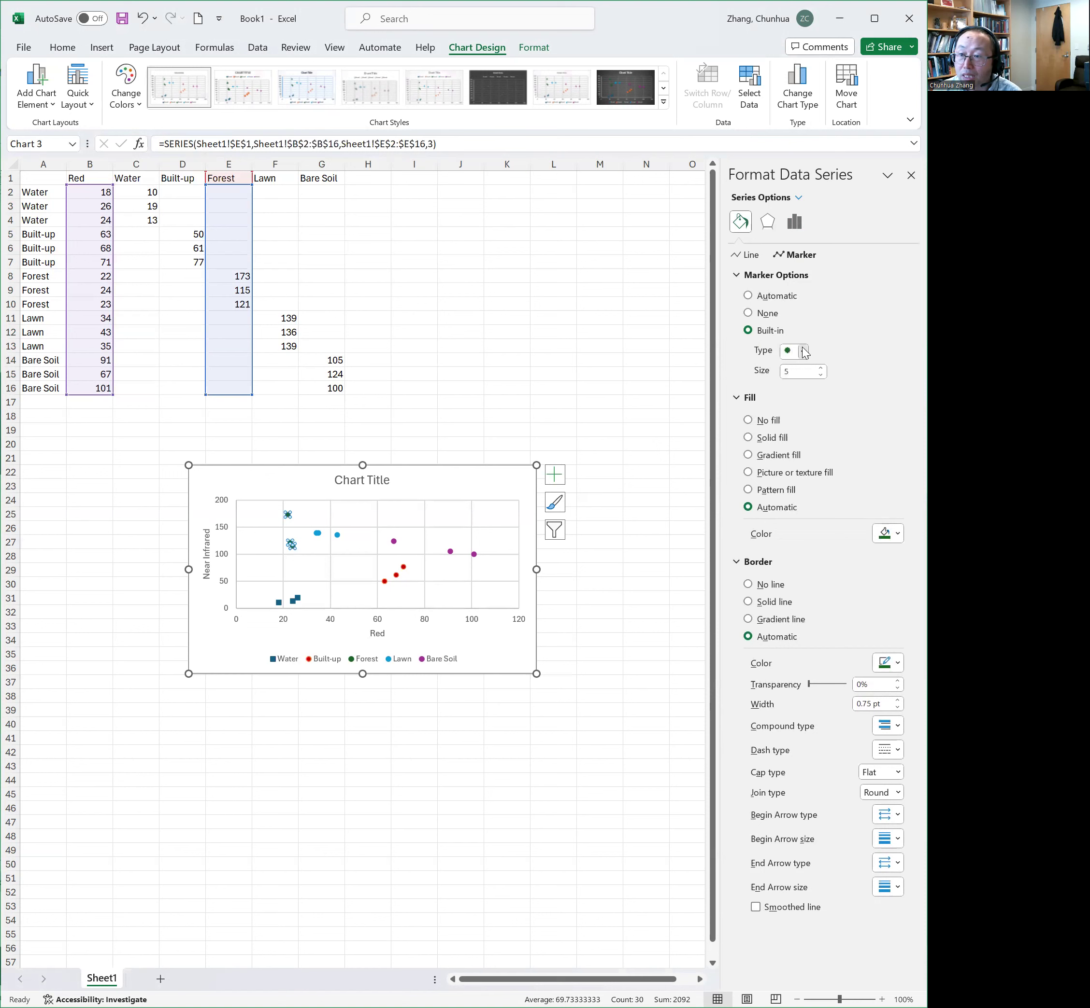
{"action": "left_click", "coordinate": [803, 351]}
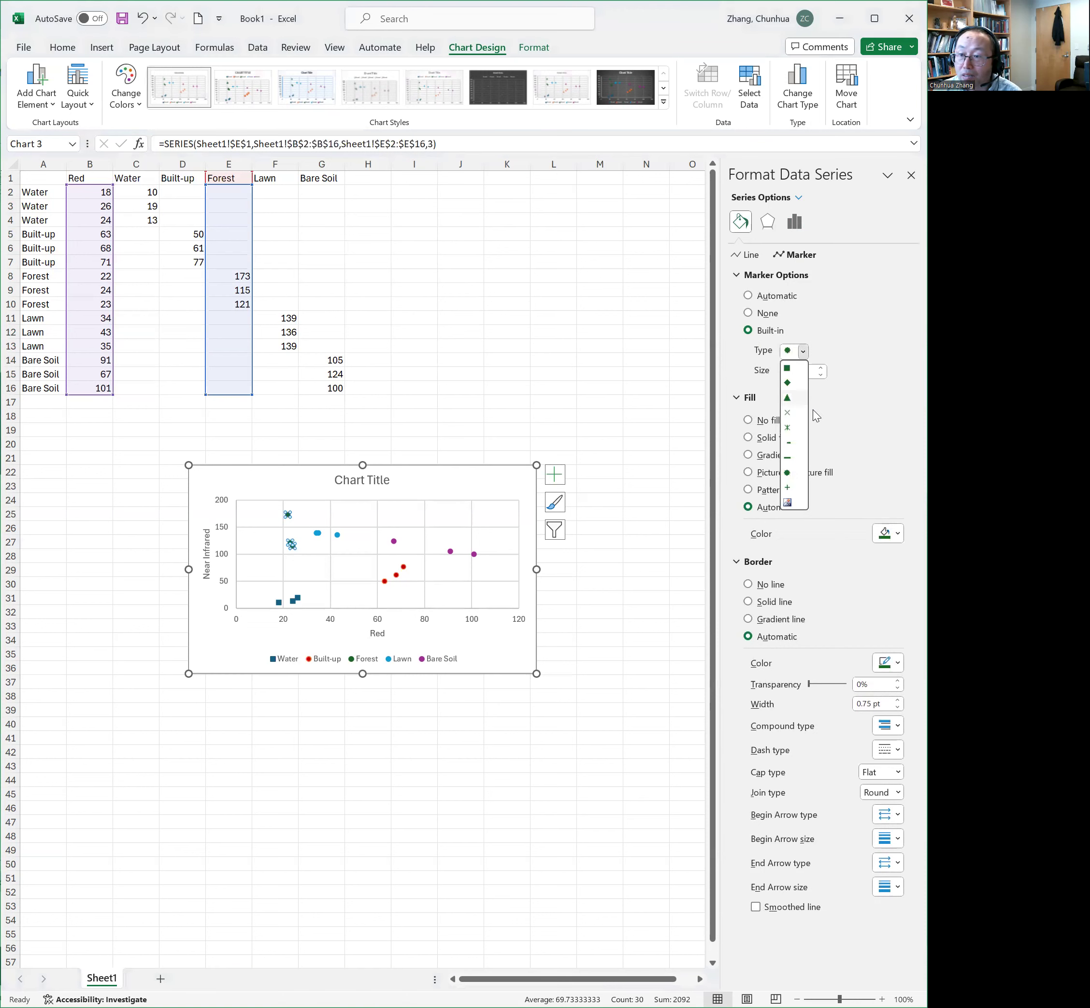
{"action": "left_click", "coordinate": [787, 398]}
{"action": "left_click", "coordinate": [762, 439]}
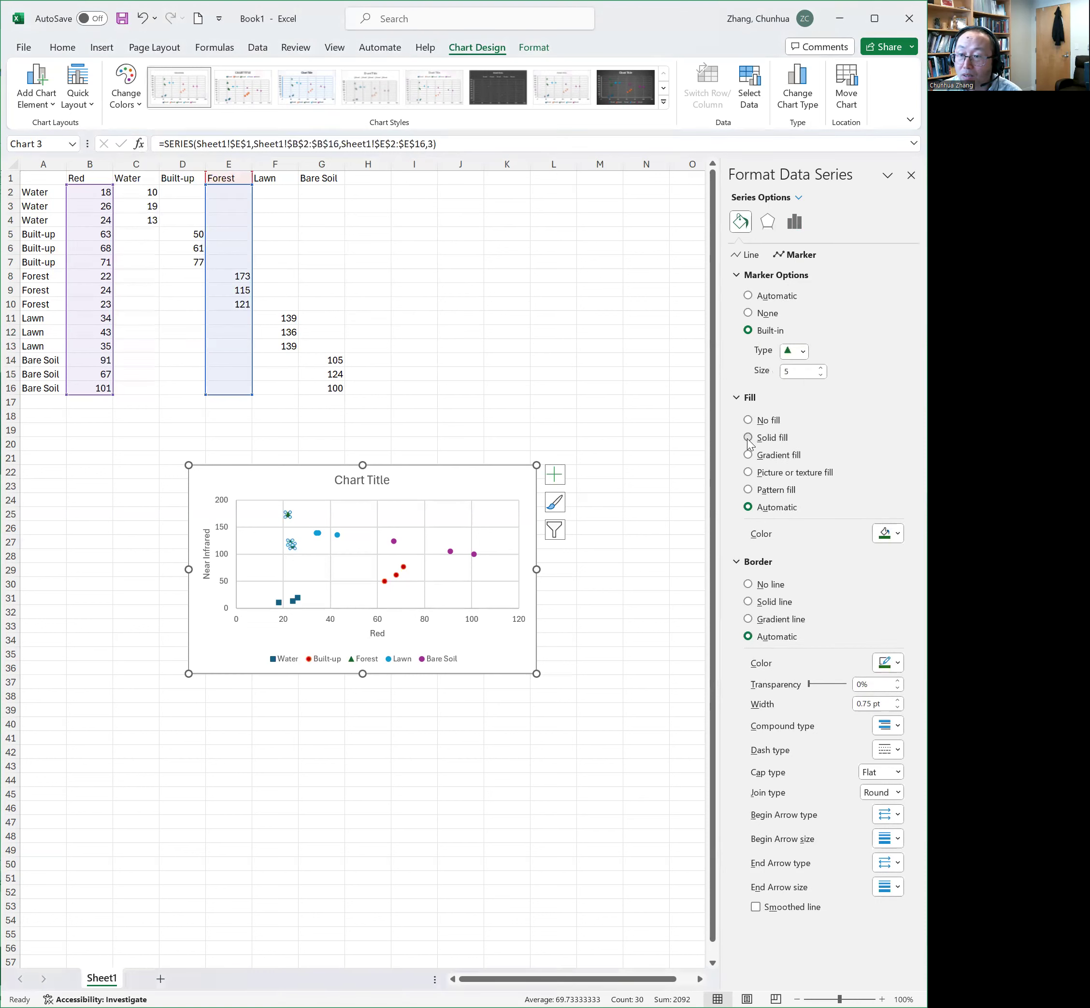
{"action": "left_click", "coordinate": [886, 533]}
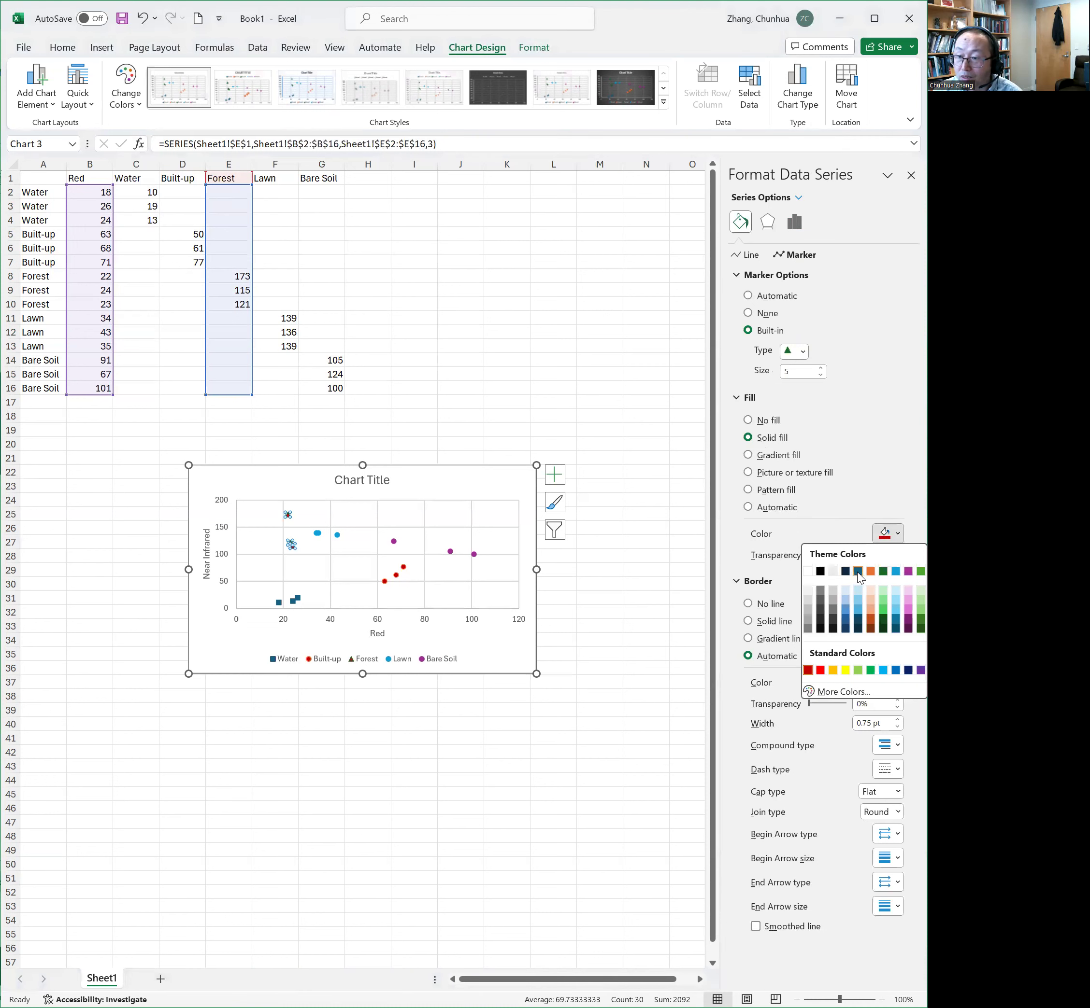
{"action": "left_click", "coordinate": [857, 573]}
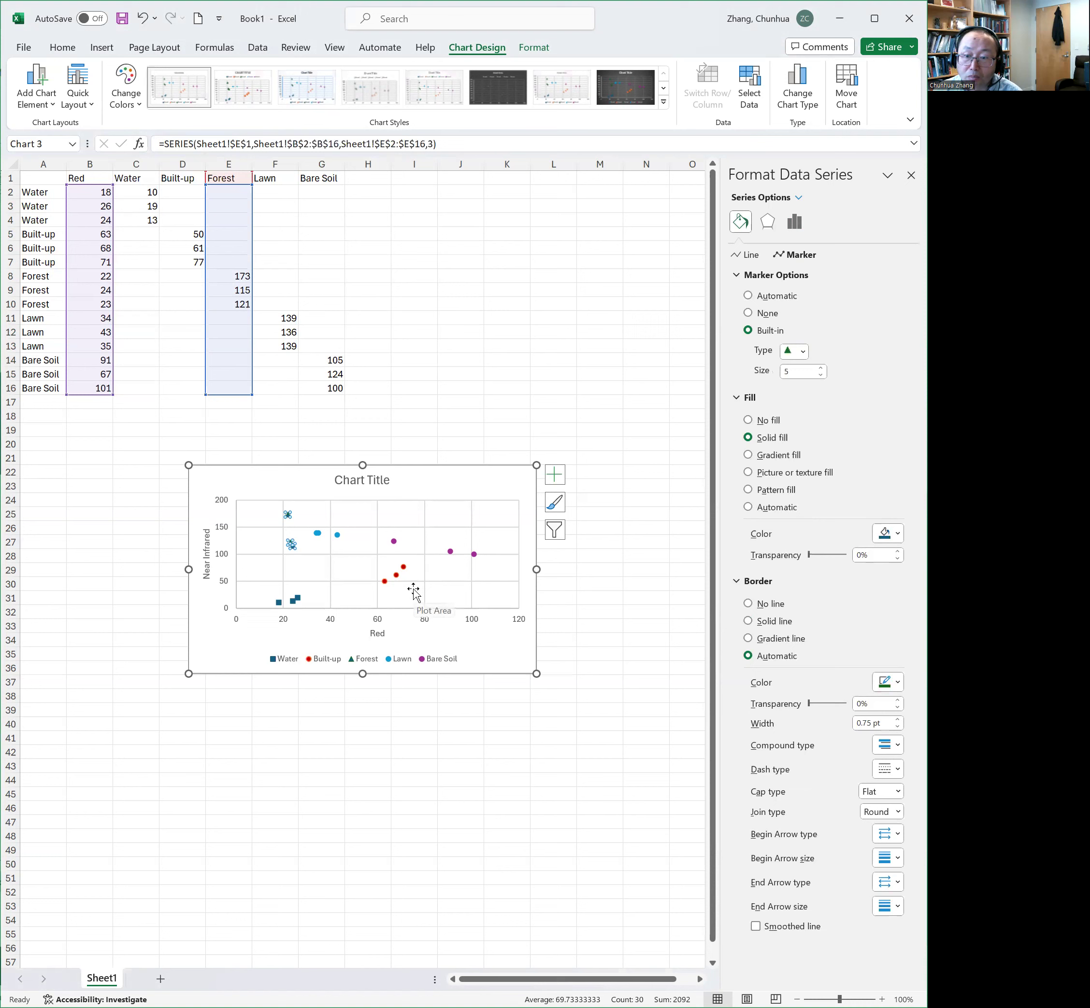
- Format the Lawn series markers as built-in diamonds with a light green theme fill
{"action": "left_click", "coordinate": [344, 535]}
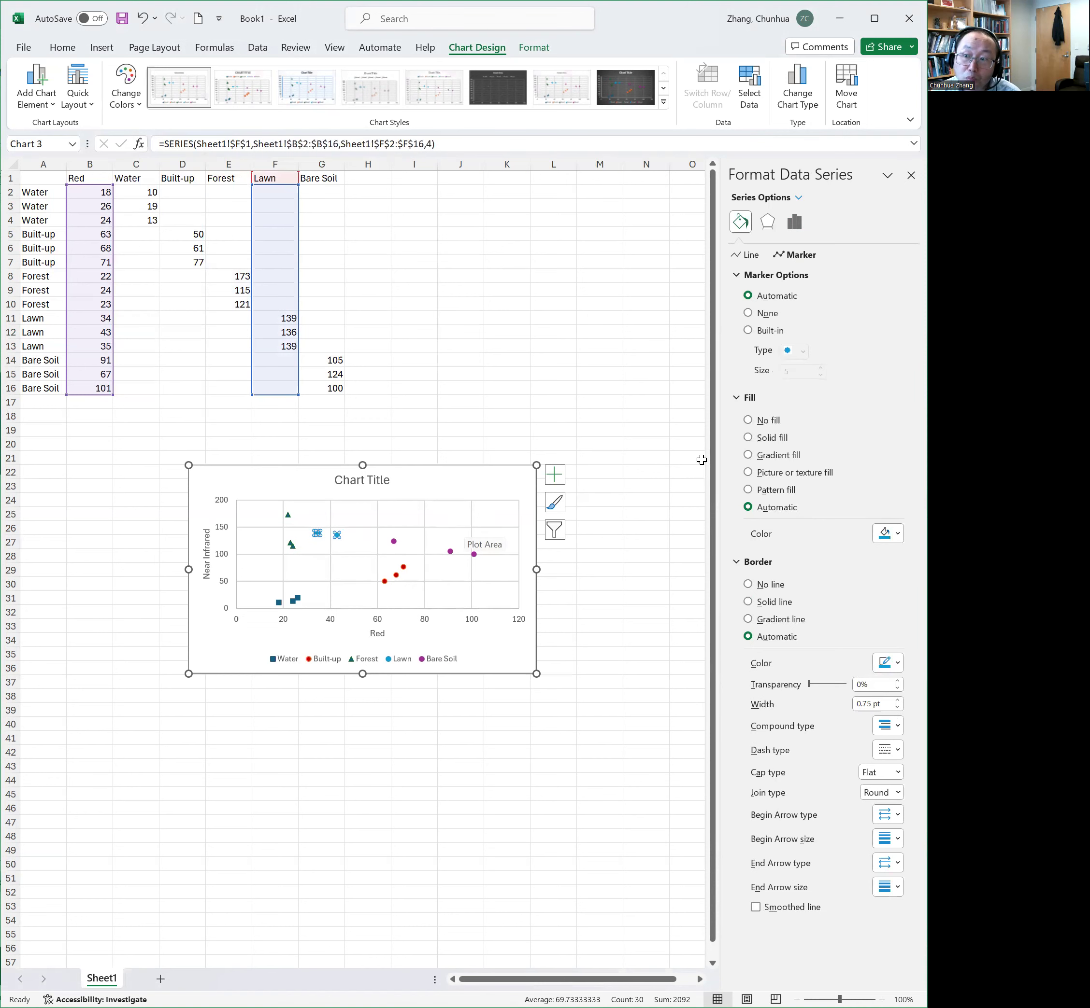
{"action": "left_click", "coordinate": [769, 329]}
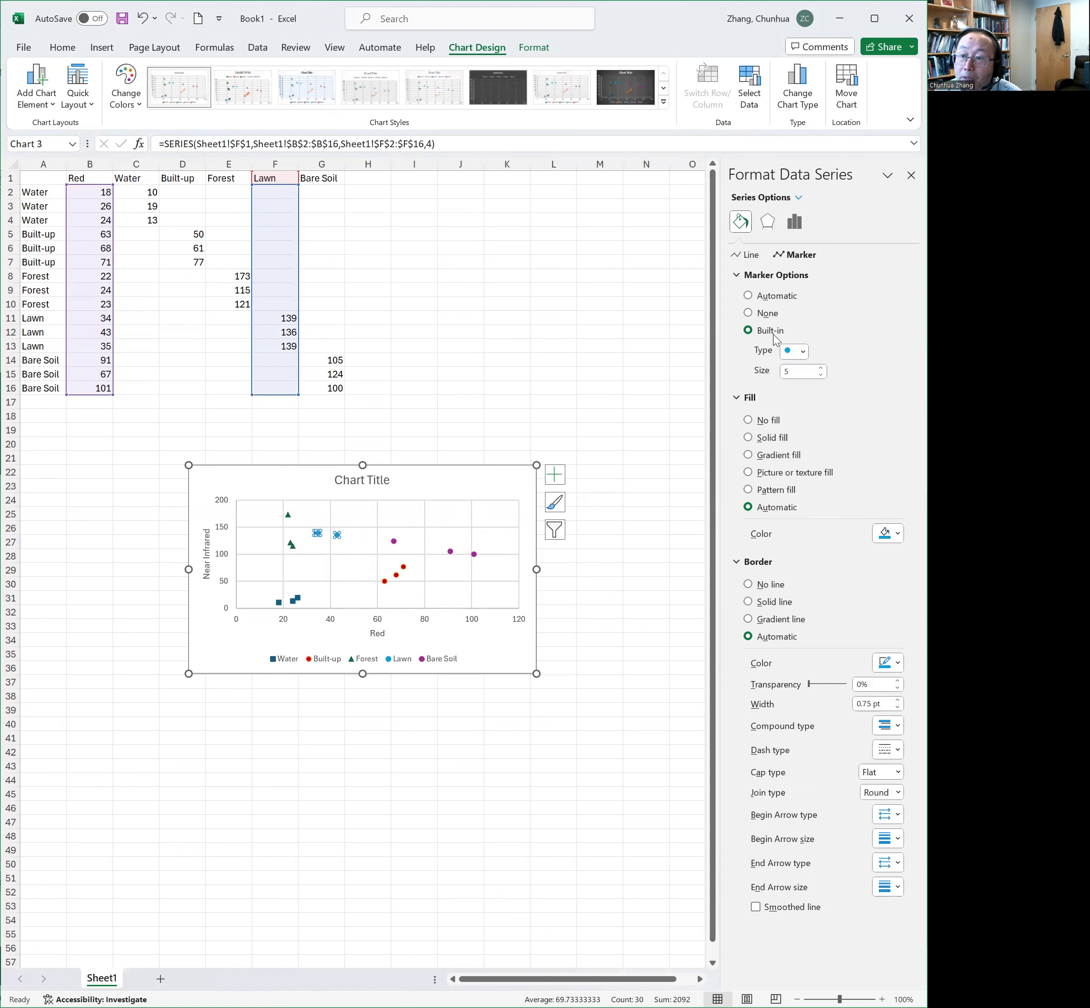
{"action": "left_click", "coordinate": [802, 351]}
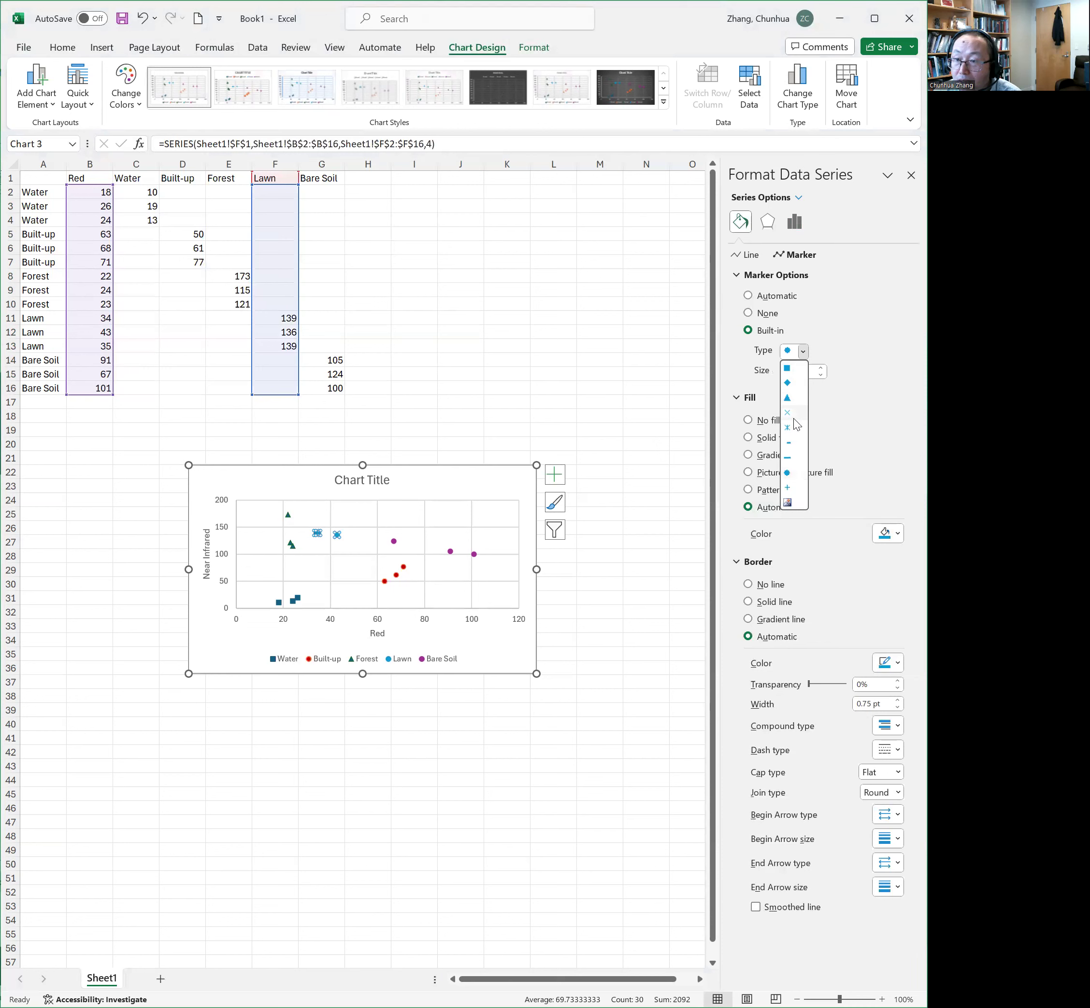
{"action": "left_click", "coordinate": [785, 385]}
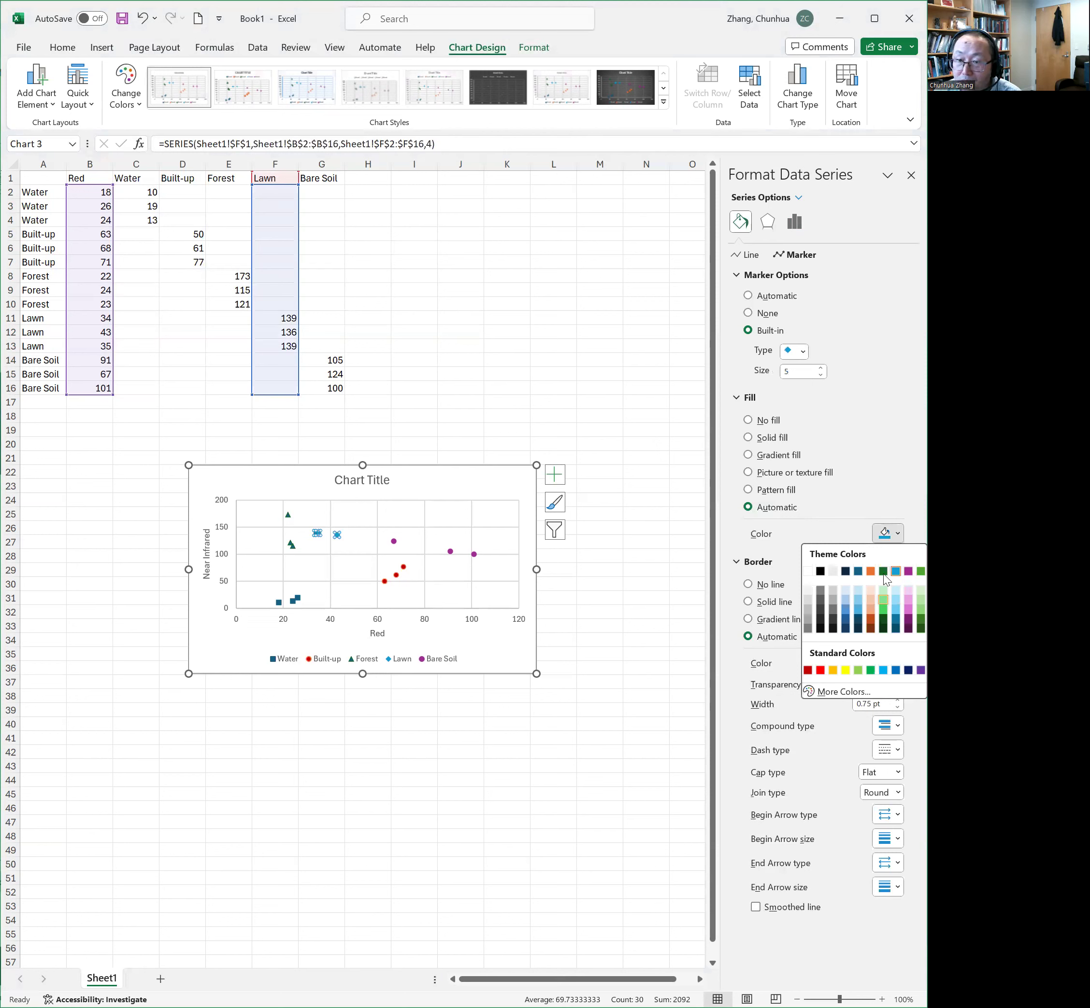
{"action": "left_click", "coordinate": [882, 602]}
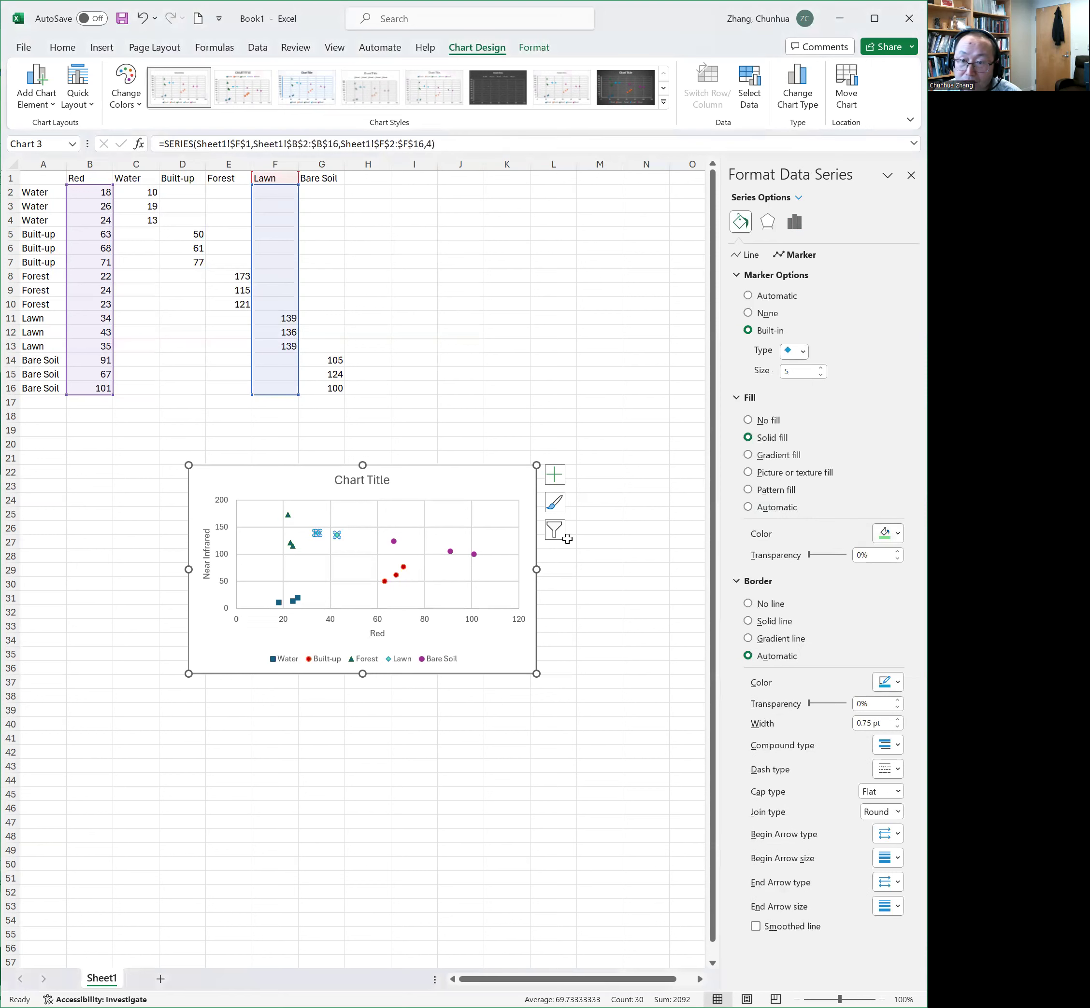
- Format the Bare Soil series markers as built-in X shapes with the standard orange fill colour
{"action": "left_click", "coordinate": [449, 553]}
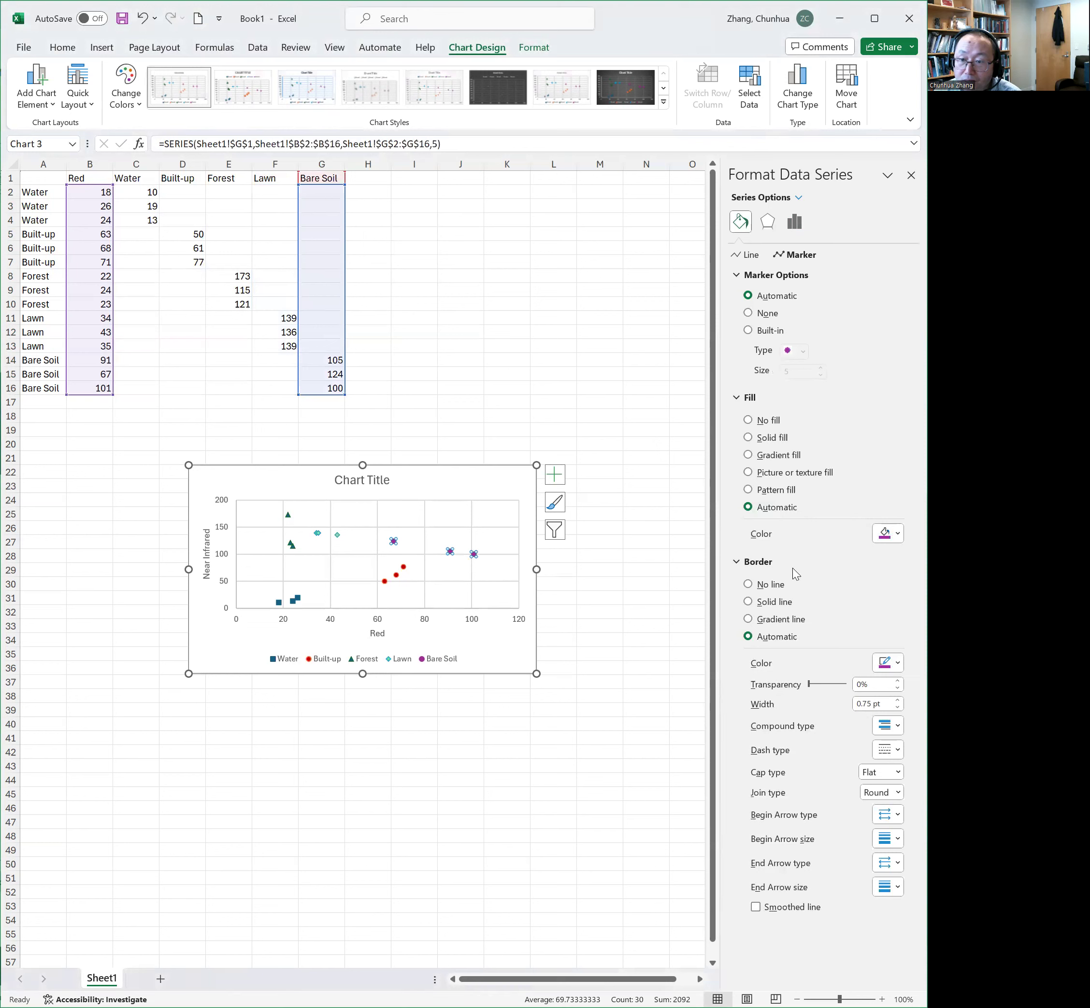
{"action": "left_click", "coordinate": [773, 330]}
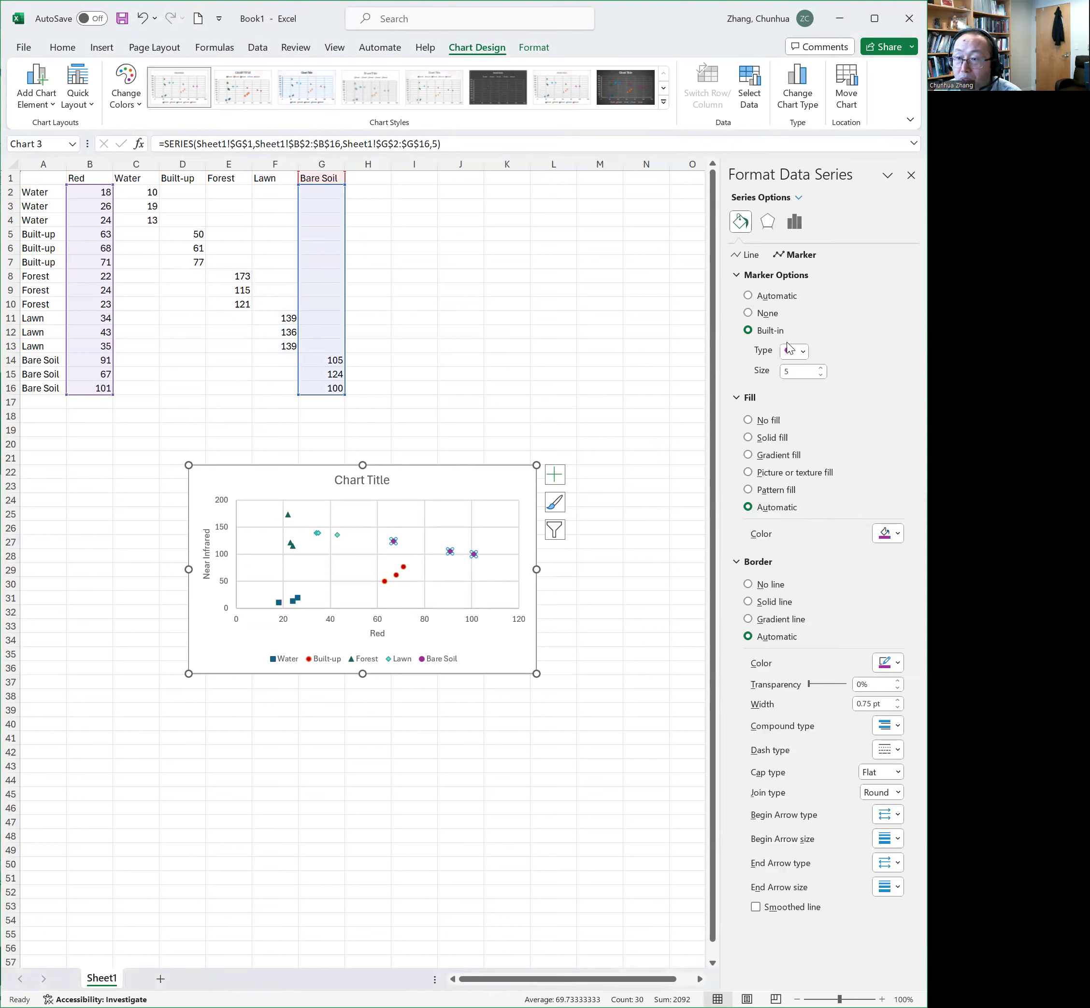
{"action": "left_click", "coordinate": [804, 354]}
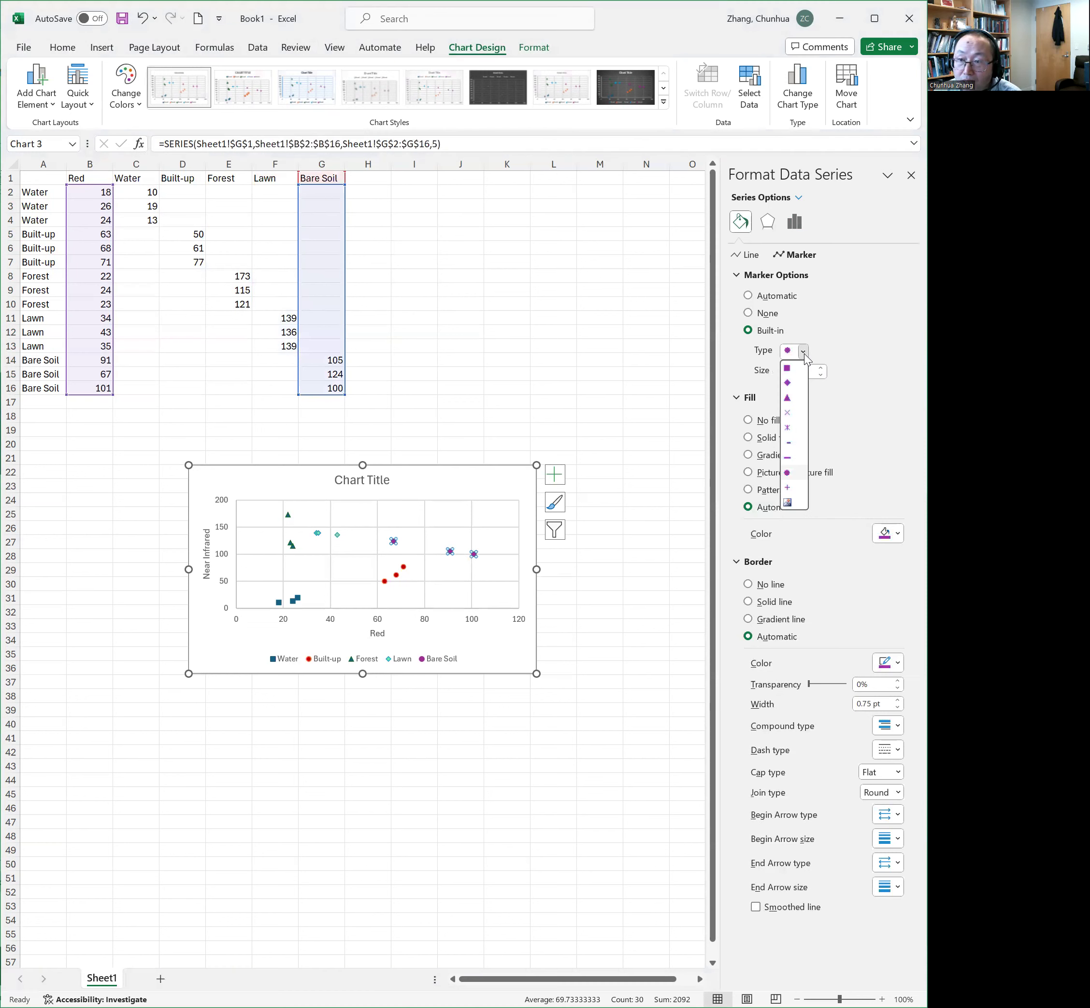
{"action": "left_click", "coordinate": [797, 416]}
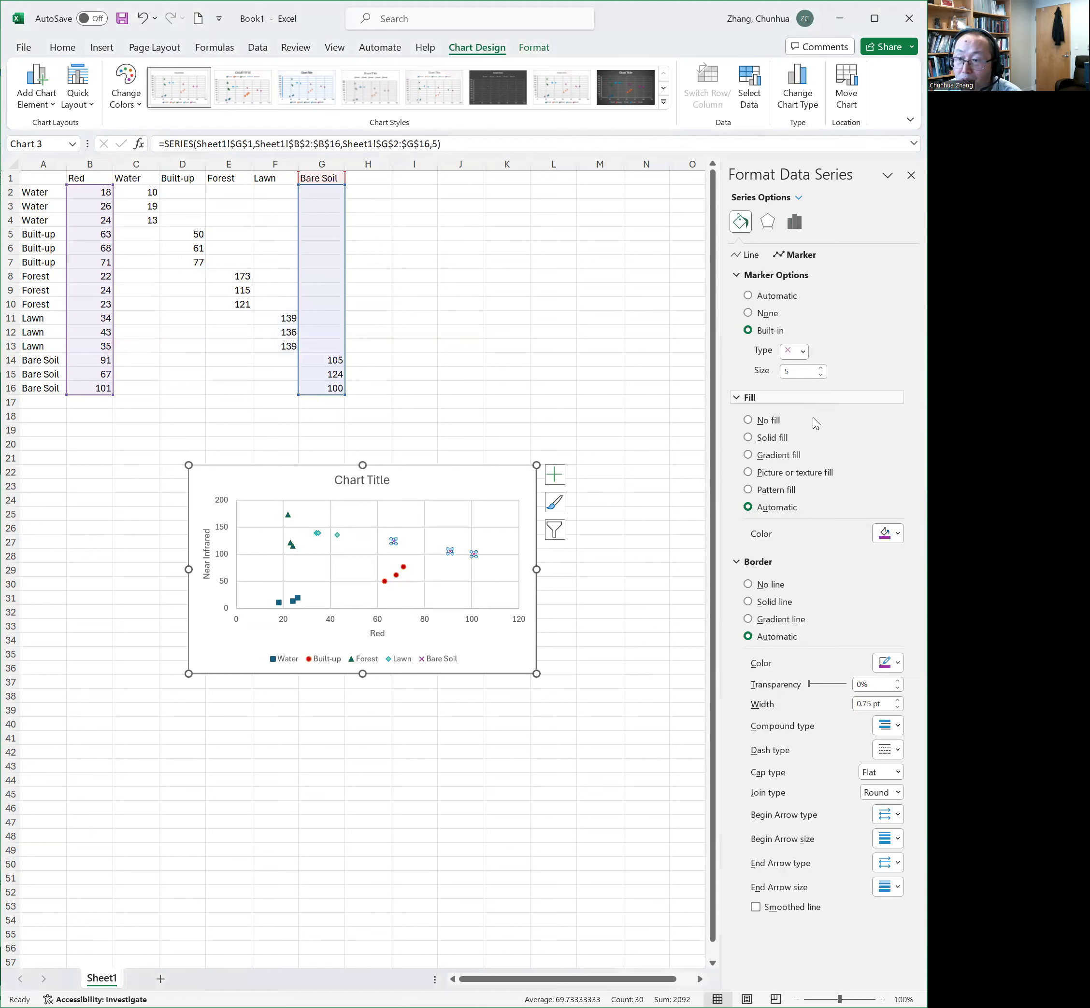
{"action": "left_click", "coordinate": [898, 535]}
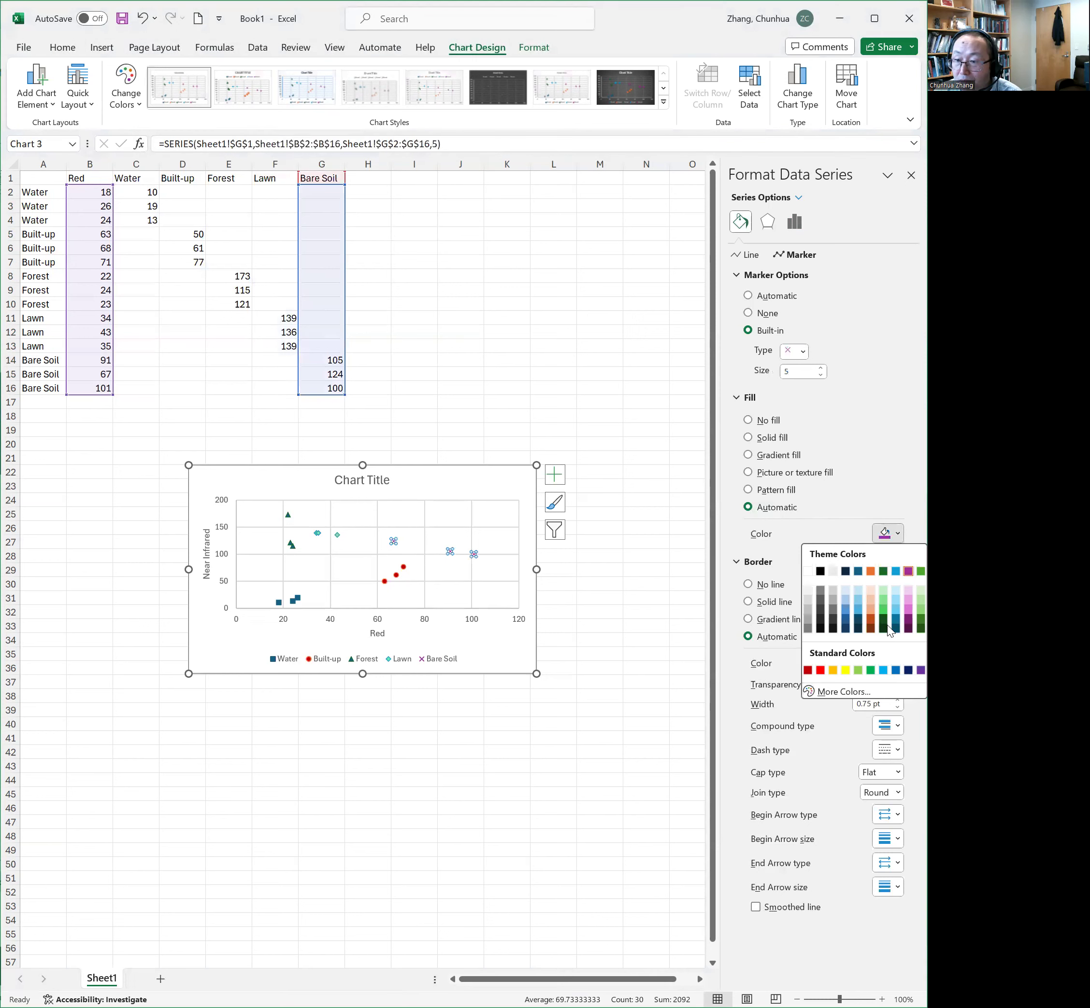
{"action": "left_click", "coordinate": [831, 670]}
{"action": "left_click", "coordinate": [525, 569]}
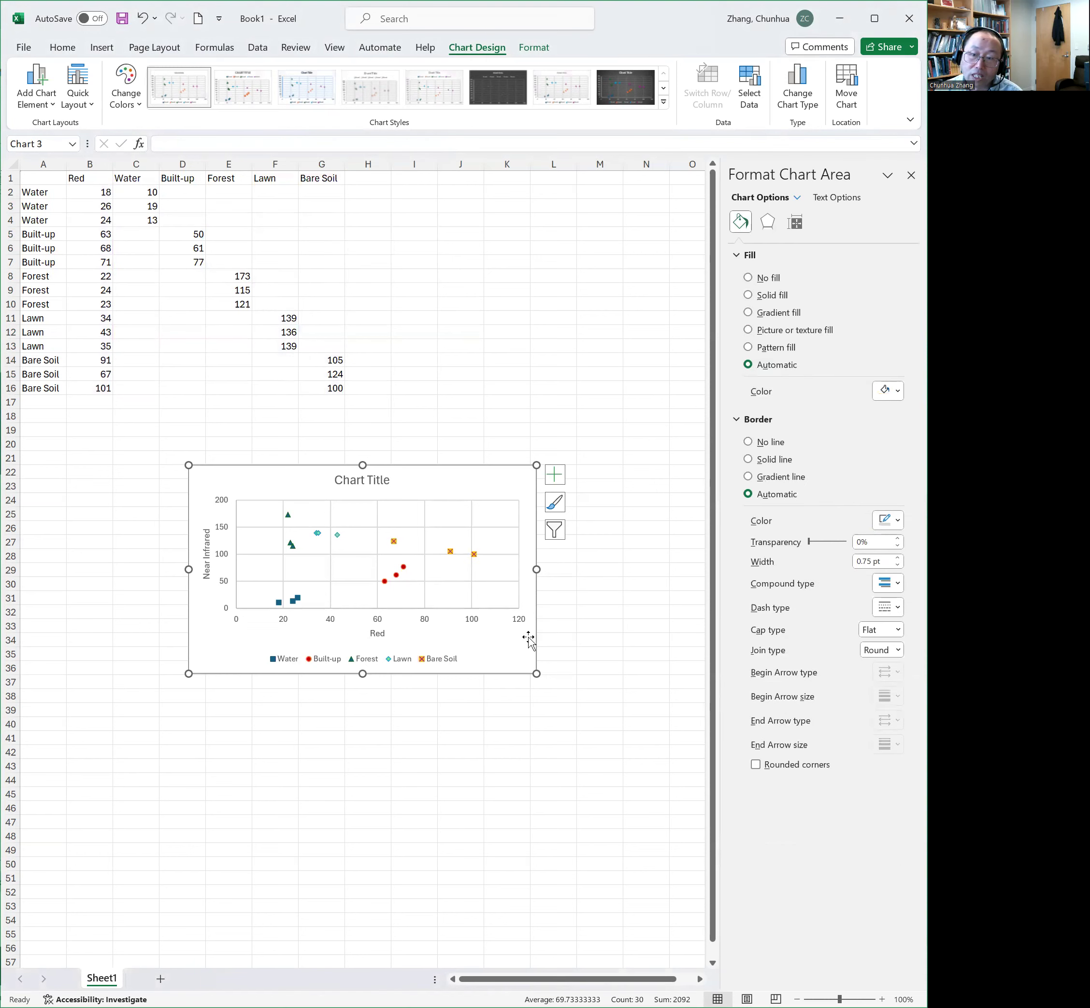
- Delete the chart title and enlarge the plot area slightly towards the lower-left corner of the chart
{"action": "left_click", "coordinate": [386, 485]}
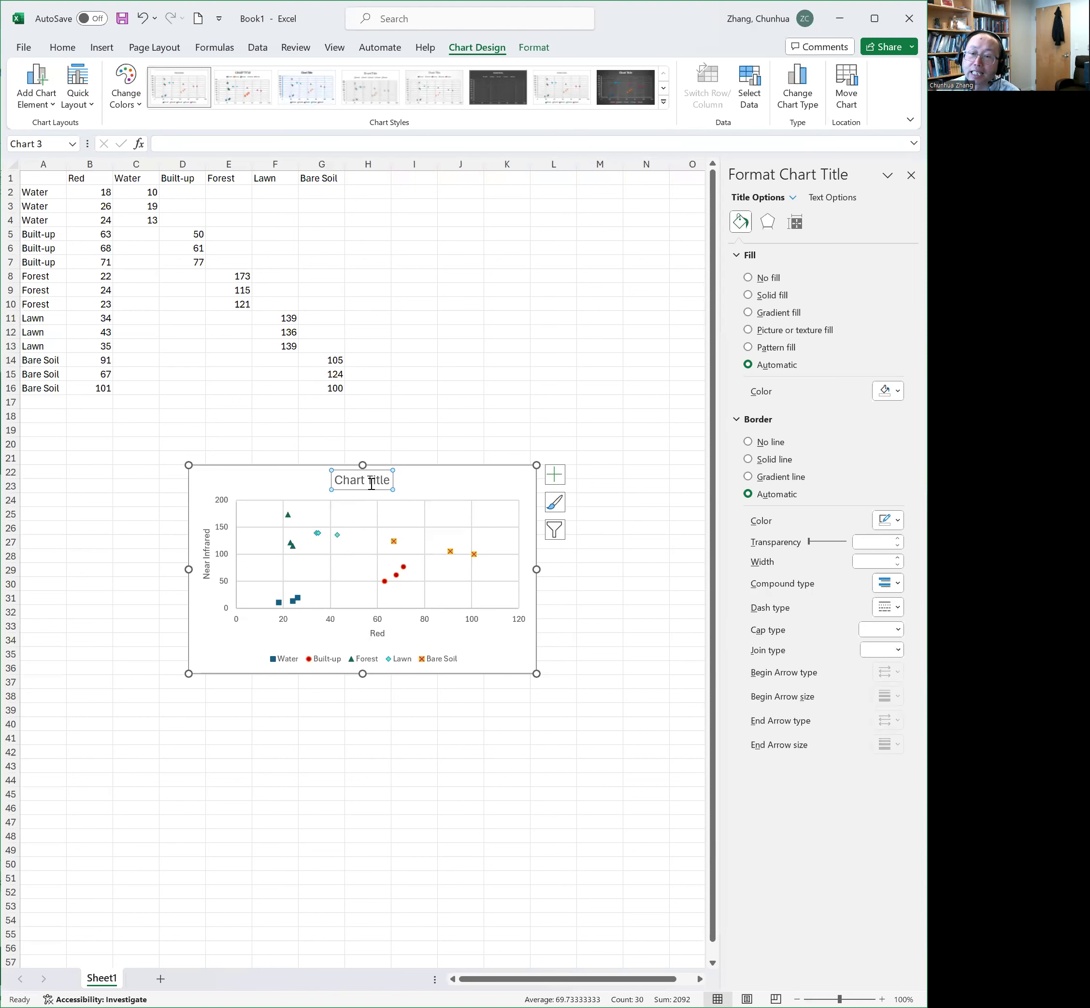
{"action": "key", "text": "Delete"}
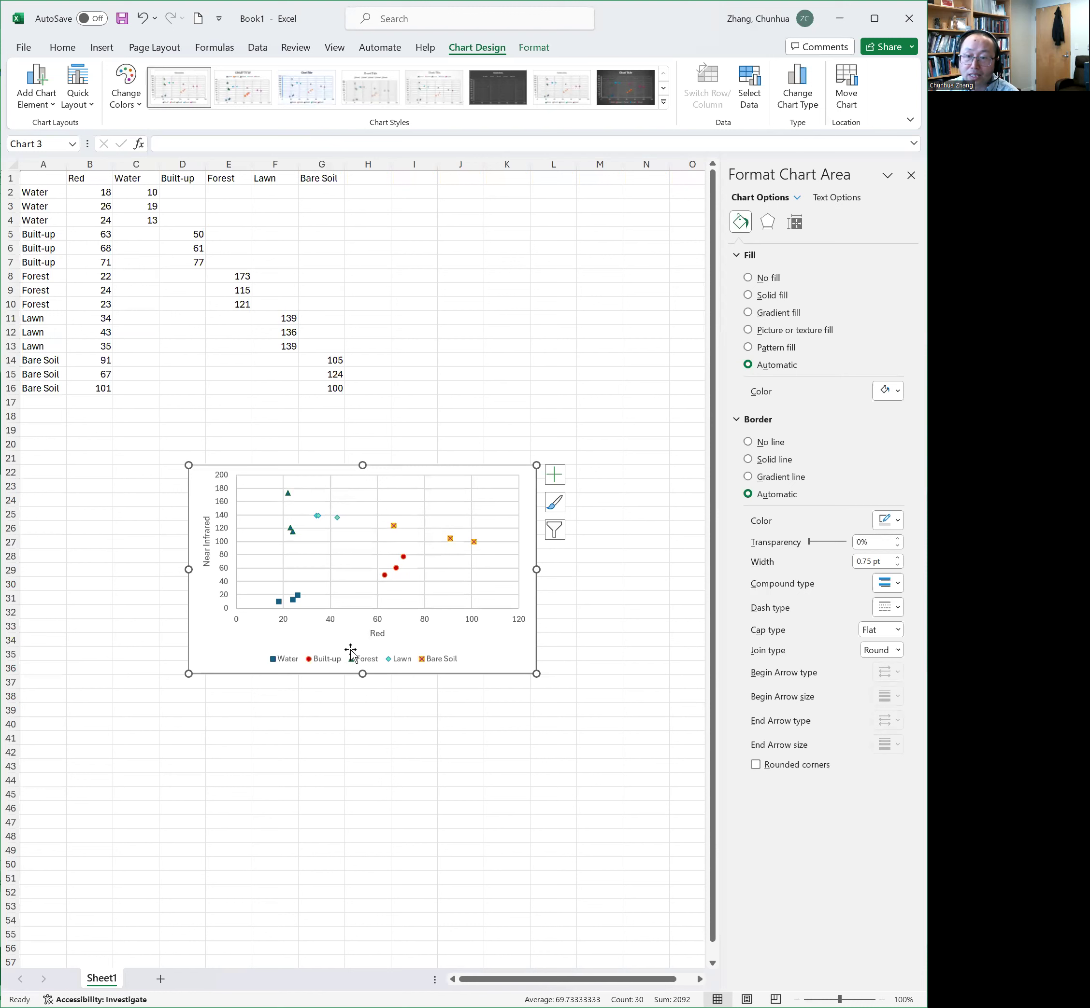
{"action": "left_click", "coordinate": [408, 603]}
{"action": "left_click_drag", "start_coordinate": [236, 609], "coordinate": [229, 623]}
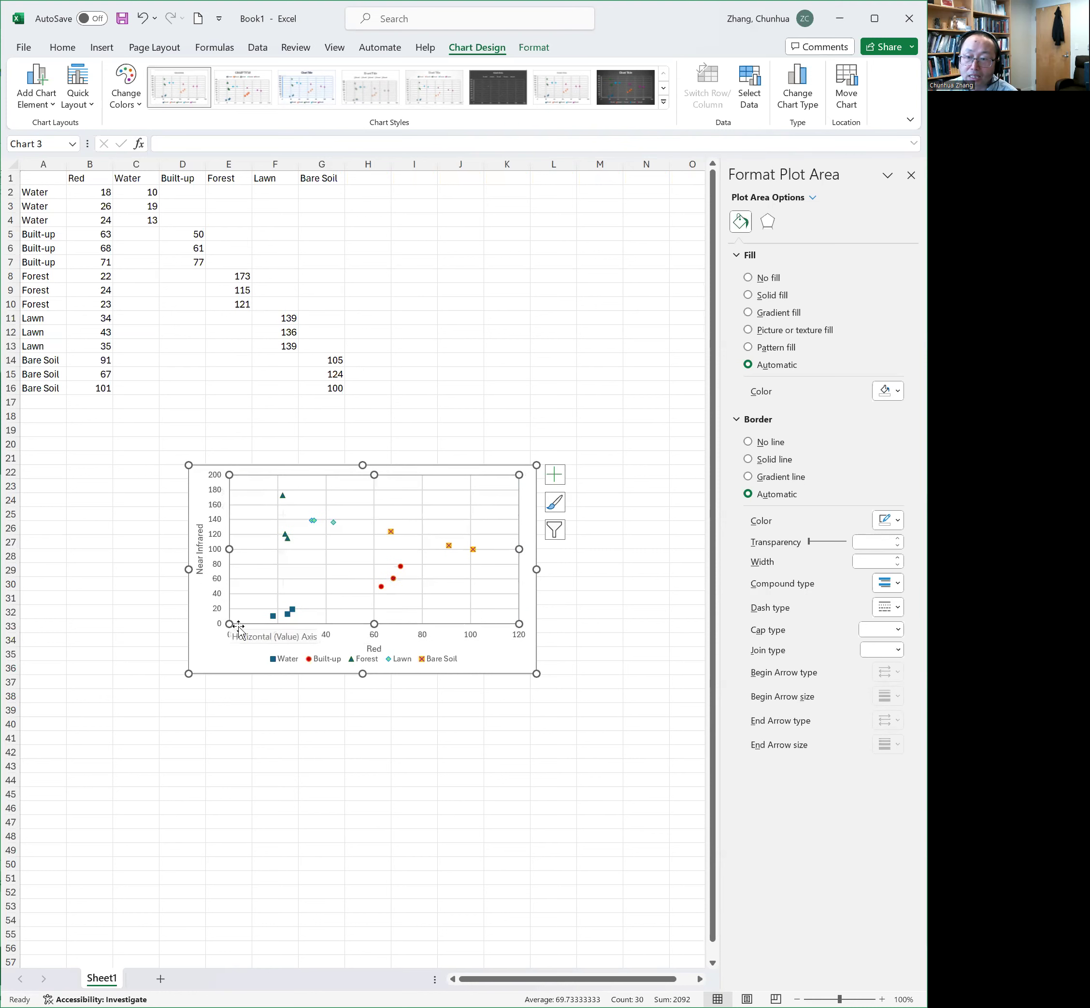
- Move the legend from below the plot to the chart's right side and reshape it into a single vertical column
{"action": "left_click", "coordinate": [336, 662]}
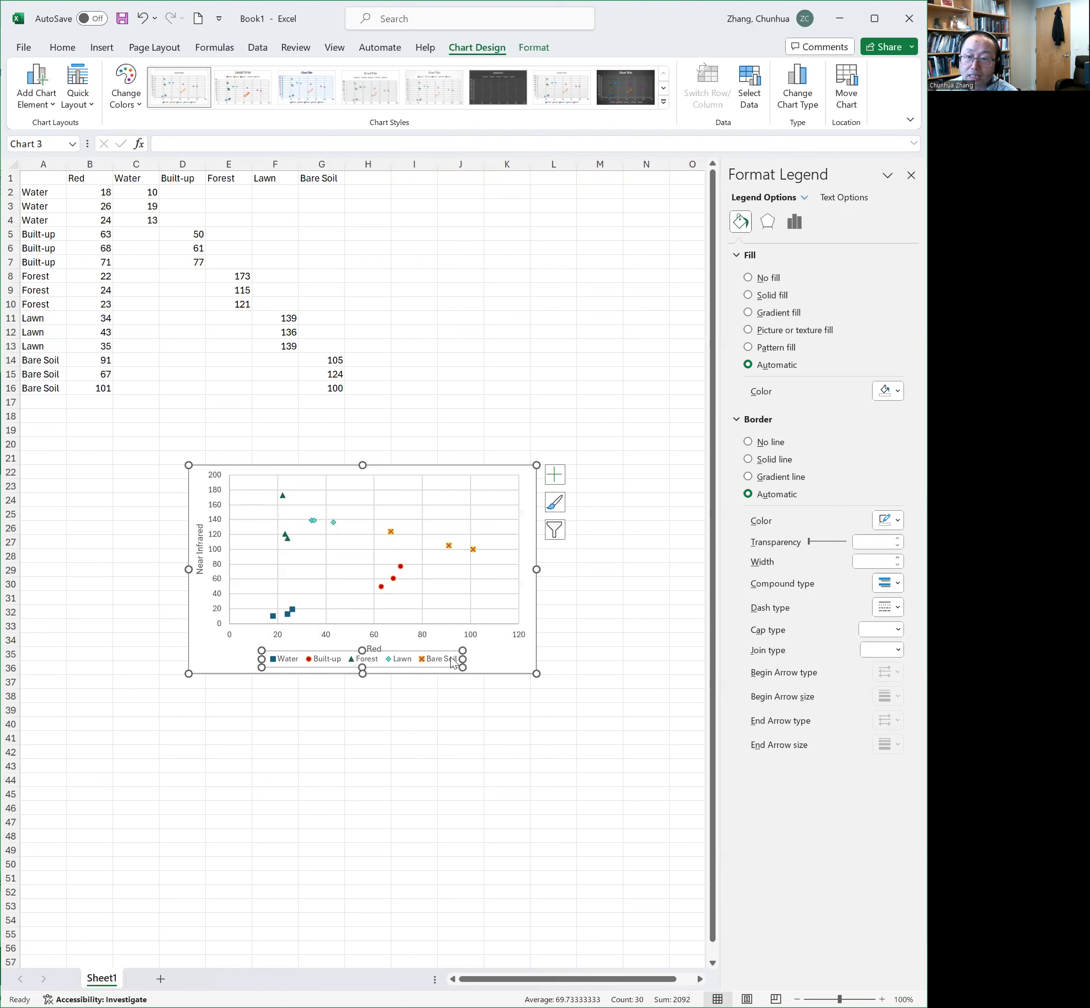
{"action": "left_click_drag", "start_coordinate": [416, 658], "coordinate": [509, 560]}
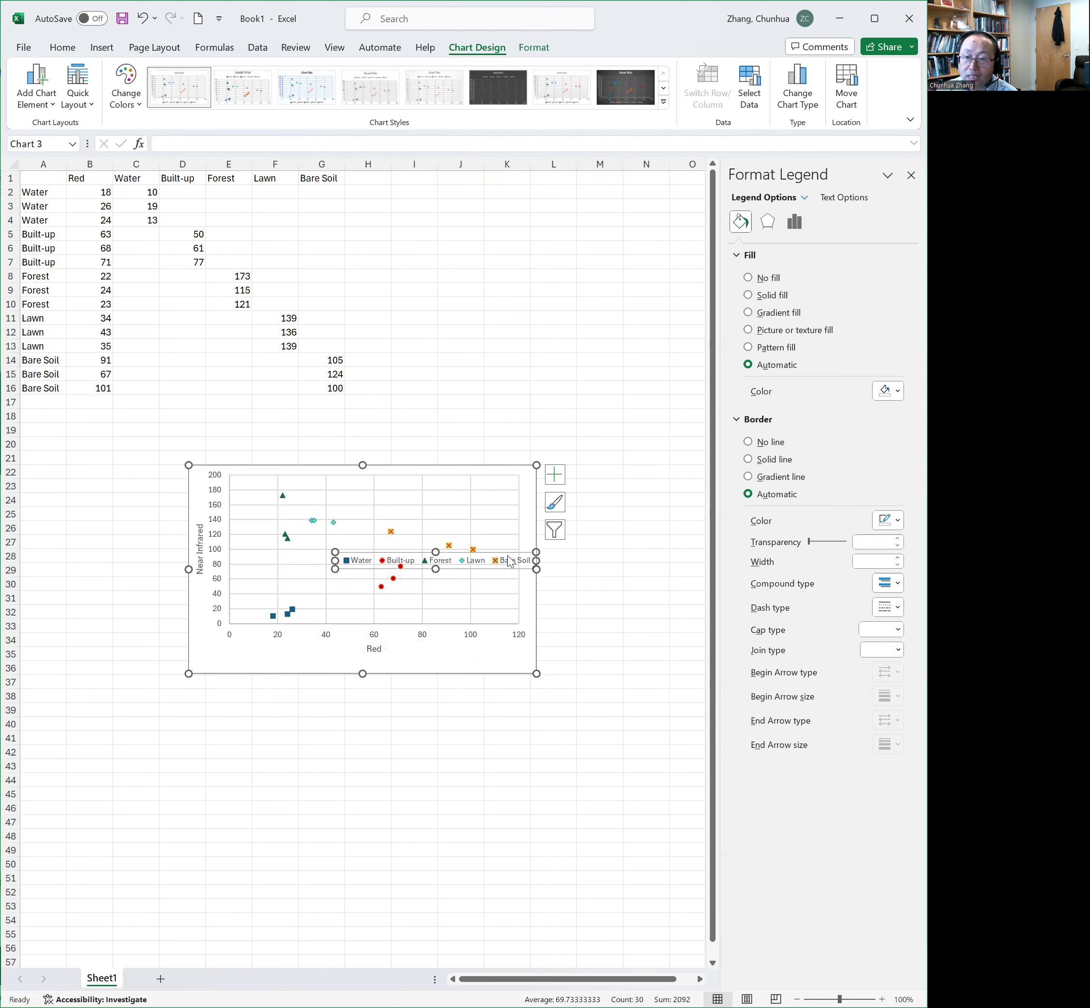
{"action": "left_click_drag", "start_coordinate": [335, 560], "coordinate": [496, 646]}
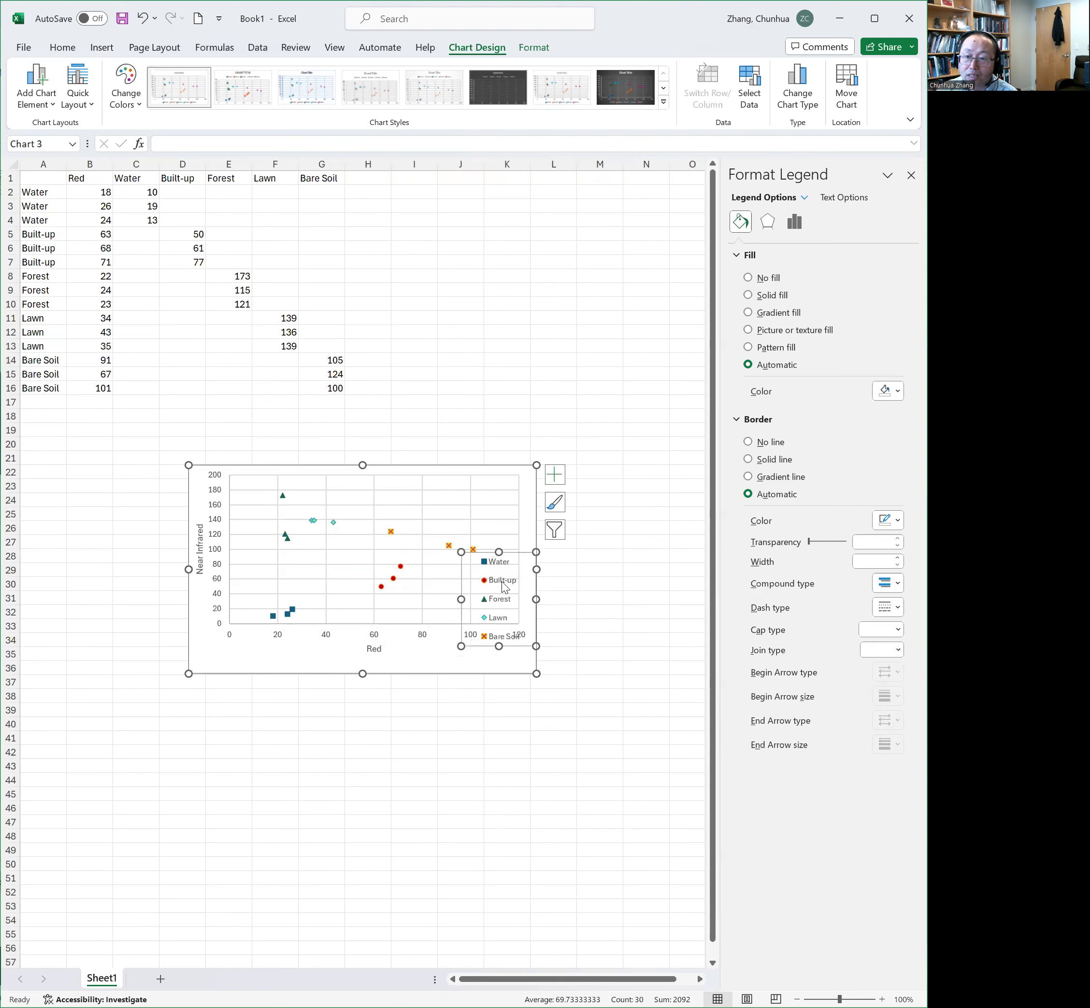
- Narrow the plot area so it clears the legend, and extend its height to fill the chart area
{"action": "left_click", "coordinate": [393, 558]}
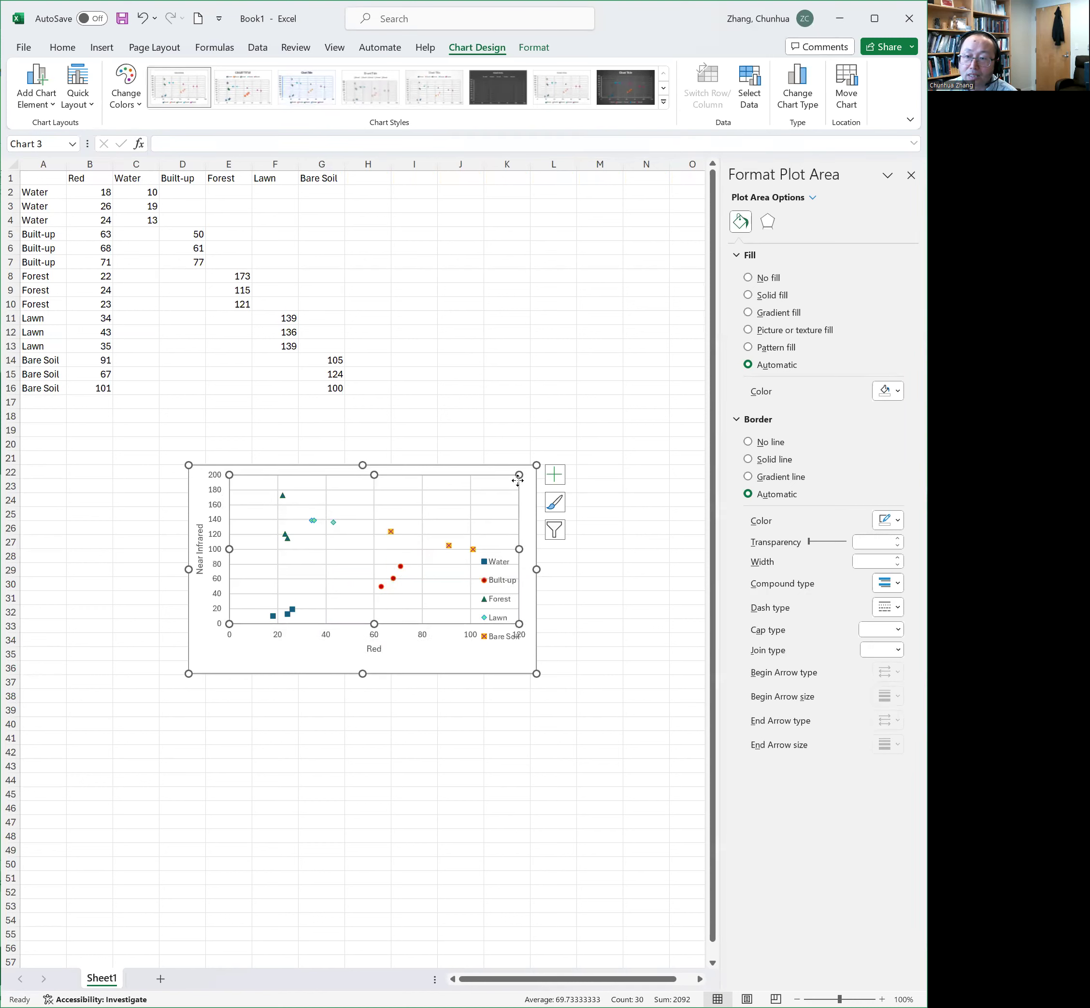
{"action": "left_click_drag", "start_coordinate": [514, 481], "coordinate": [453, 493]}
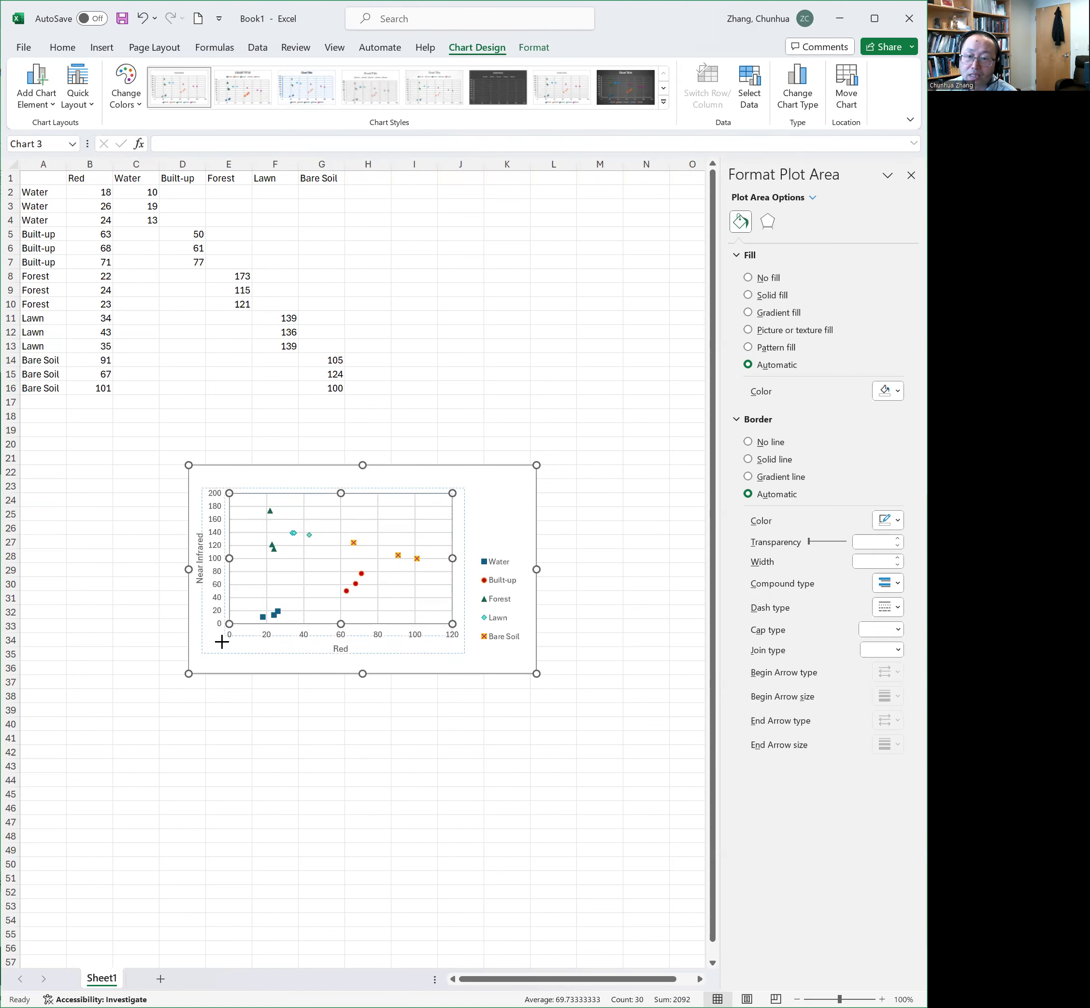
{"action": "left_click_drag", "start_coordinate": [452, 493], "coordinate": [454, 477]}
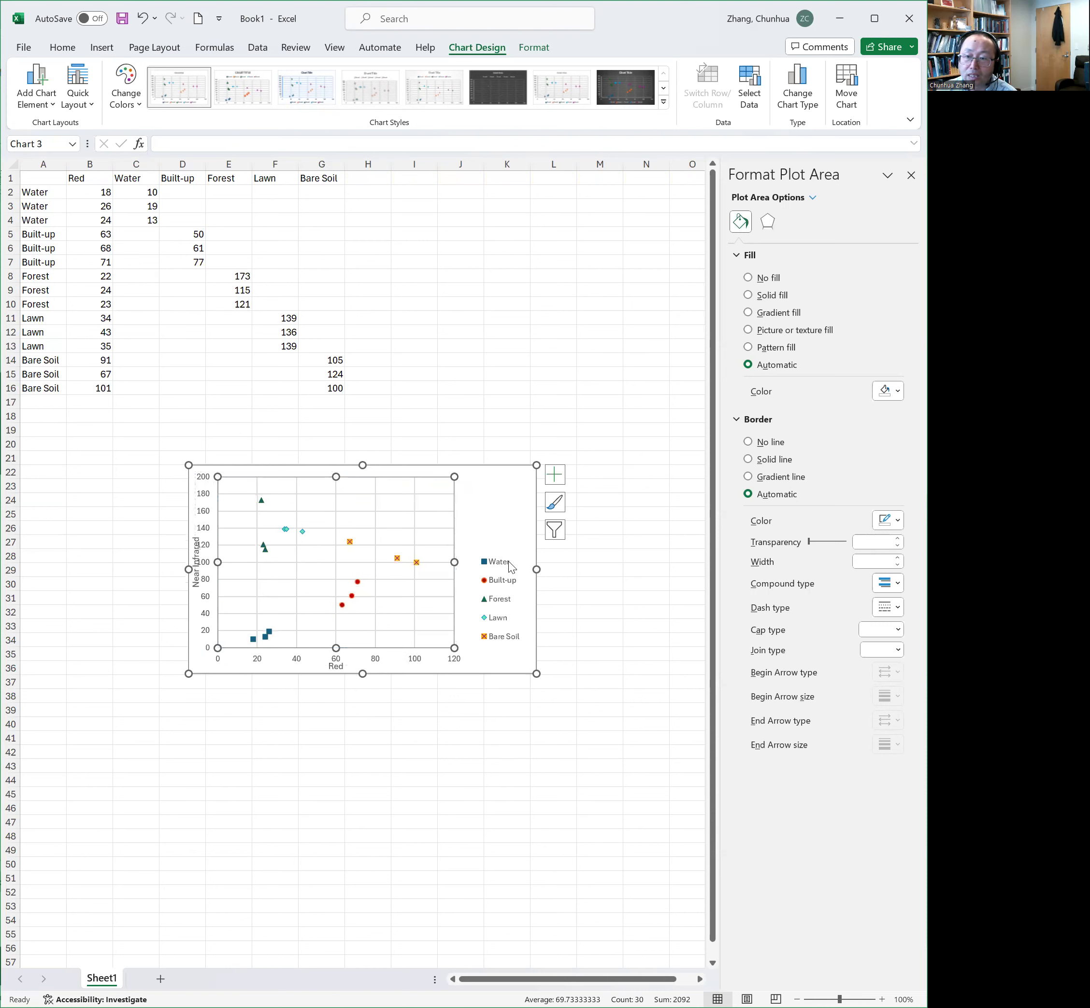
- Stretch the legend upwards to about the plot's height, narrow it from its left edge, and widen the plot area towards it
{"action": "left_click", "coordinate": [512, 562]}
{"action": "left_click_drag", "start_coordinate": [499, 553], "coordinate": [505, 480]}
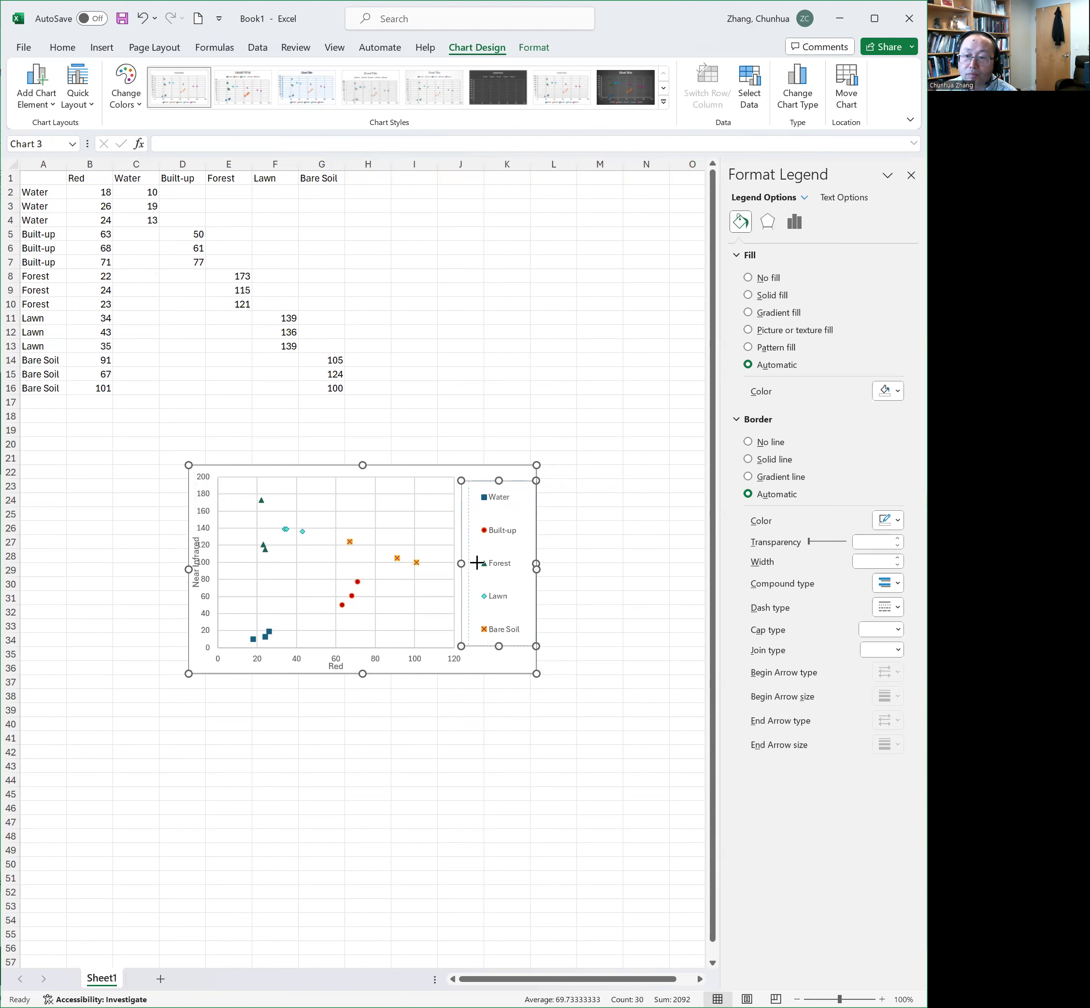
{"action": "left_click_drag", "start_coordinate": [484, 563], "coordinate": [476, 565]}
{"action": "left_click", "coordinate": [457, 548]}
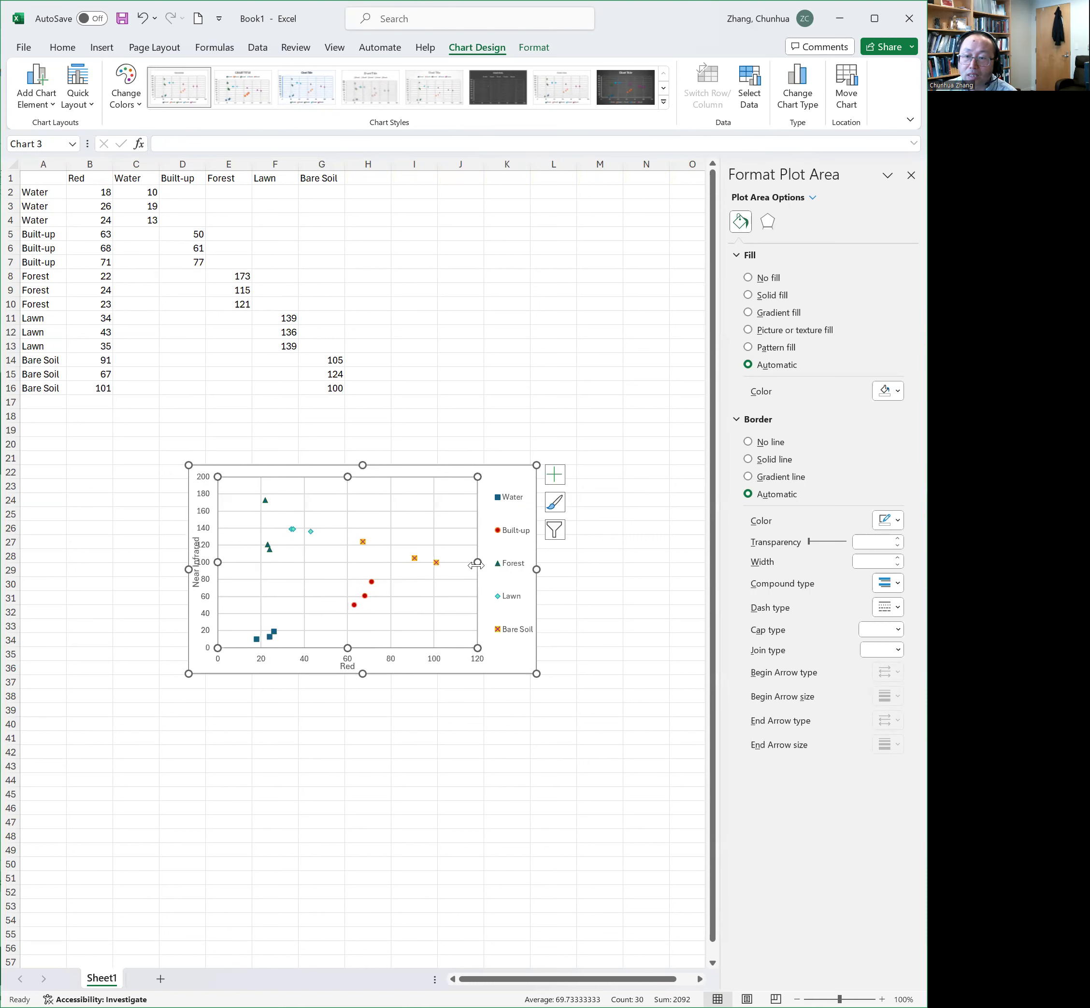